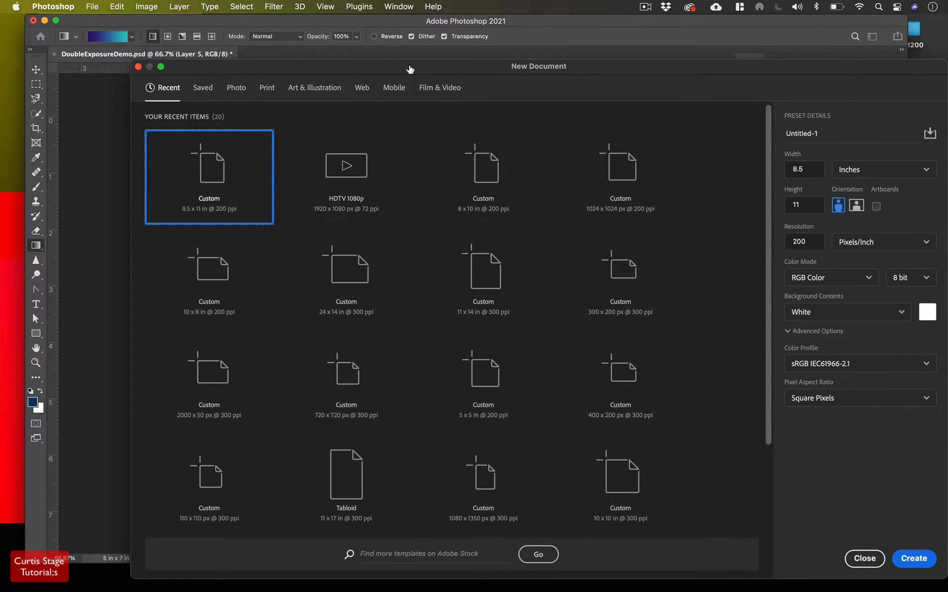
# Browse the New Document presets and settle on the Photo 7 x 5 in preset
pyautogui.moveTo(408, 68); pyautogui.dragTo(336, 37)
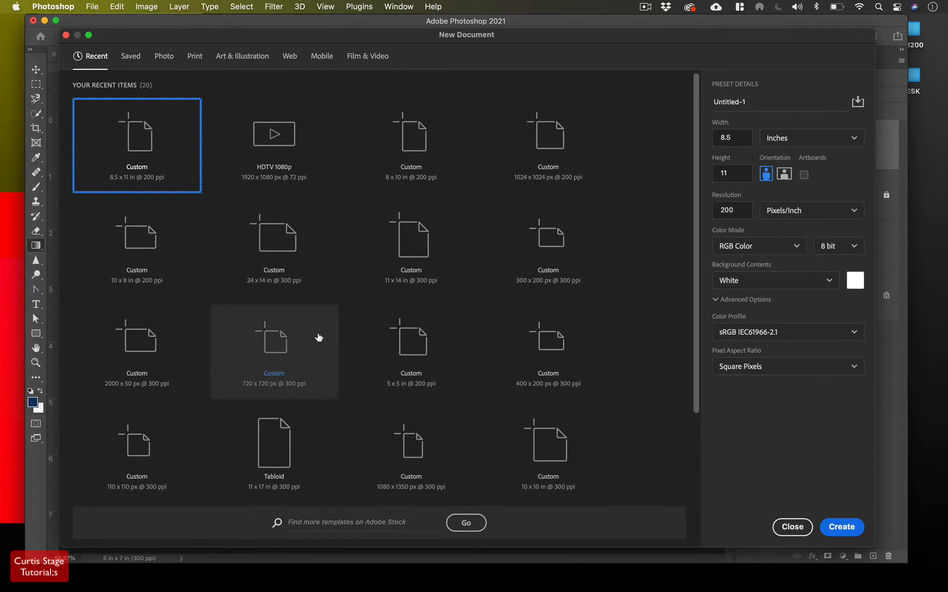
pyautogui.click(130, 57)
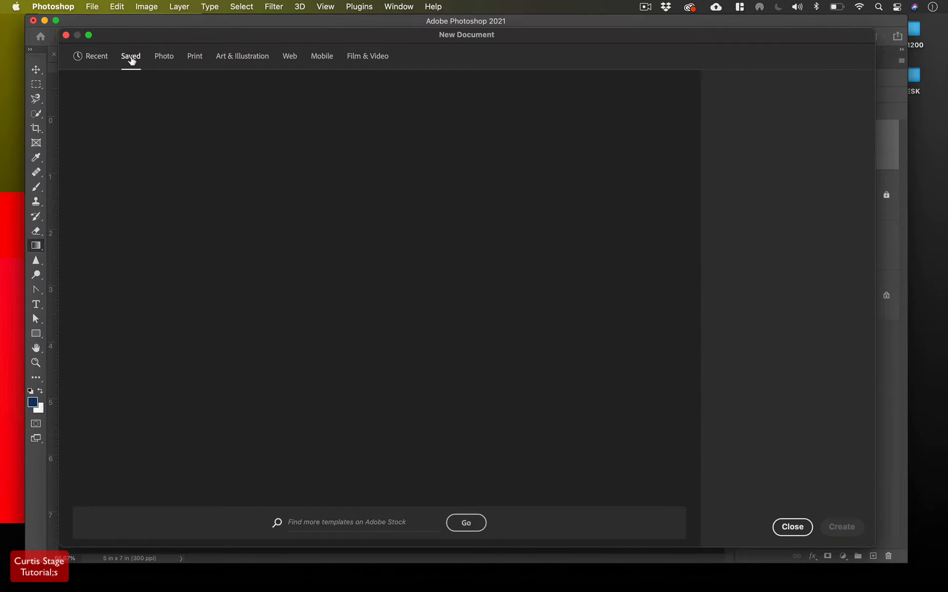
pyautogui.click(159, 61)
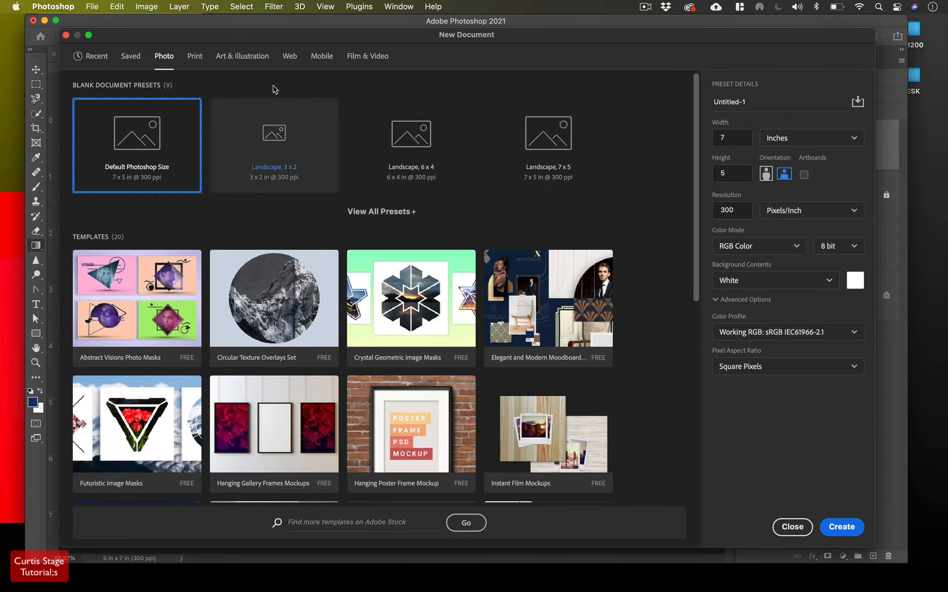
pyautogui.click(195, 57)
pyautogui.click(241, 57)
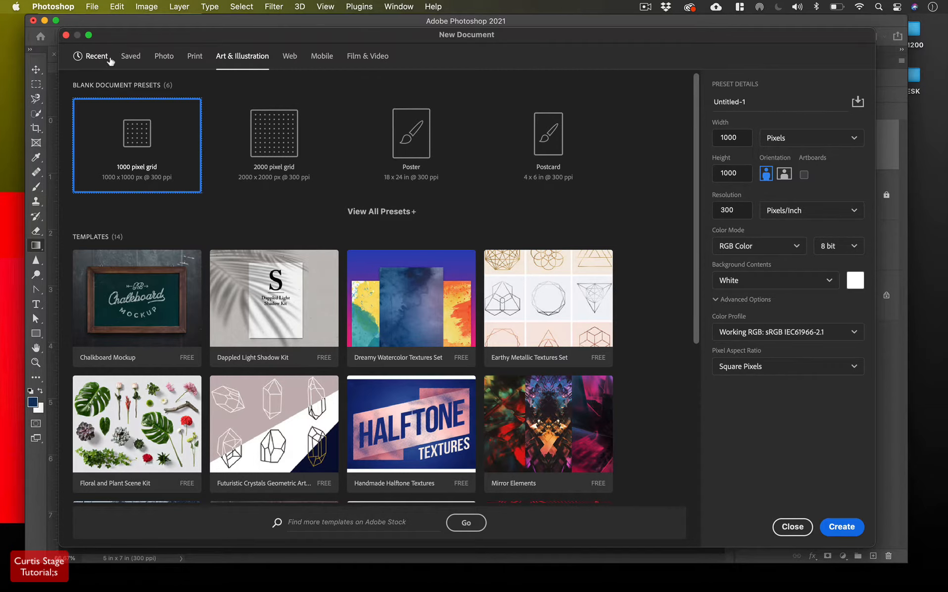
pyautogui.click(99, 56)
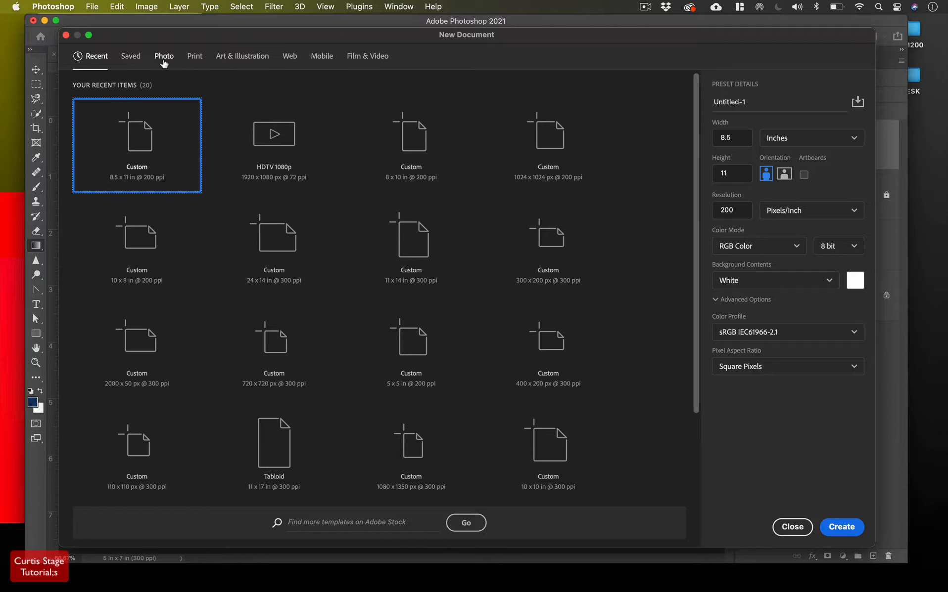
pyautogui.click(163, 60)
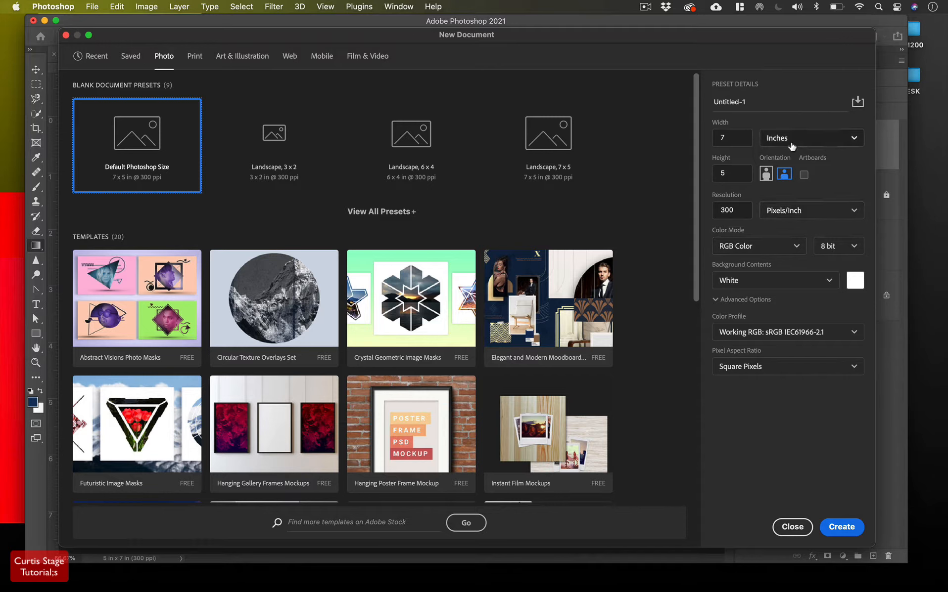
# Set width 5 and height 7 inches at 300 ppi, and create the document
pyautogui.click(722, 139)
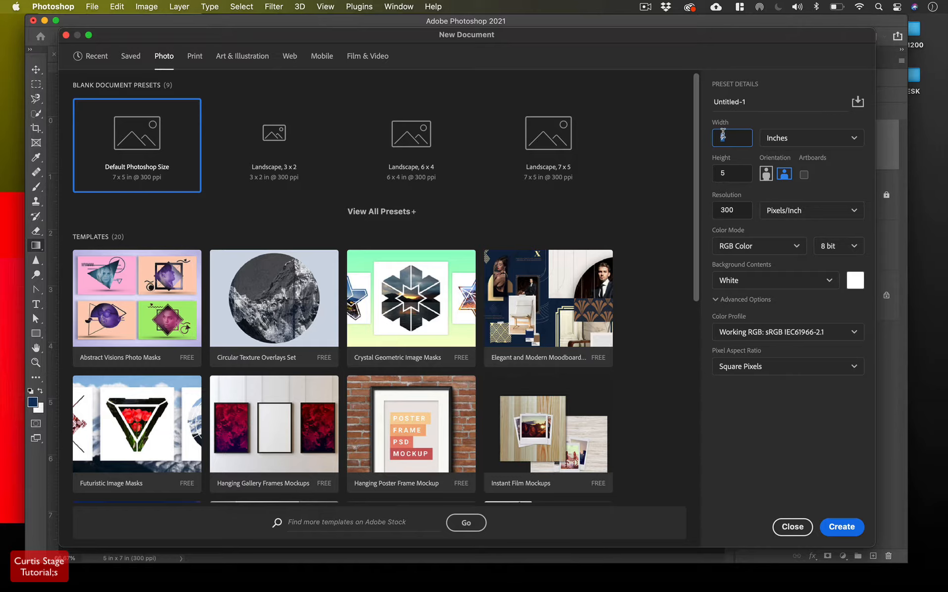
pyautogui.write('5')
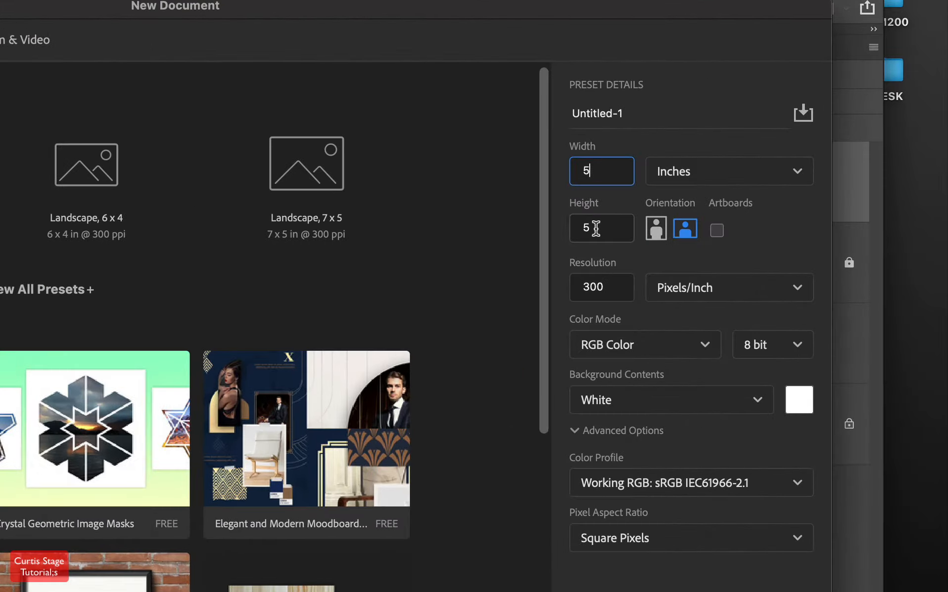
pyautogui.press('Tab')
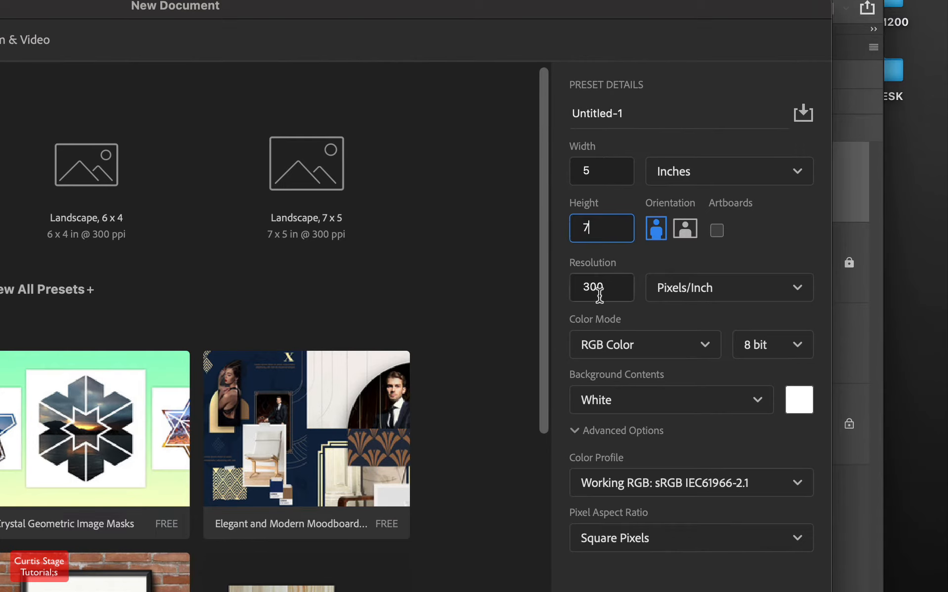
pyautogui.moveTo(602, 287); pyautogui.dragTo(573, 287)
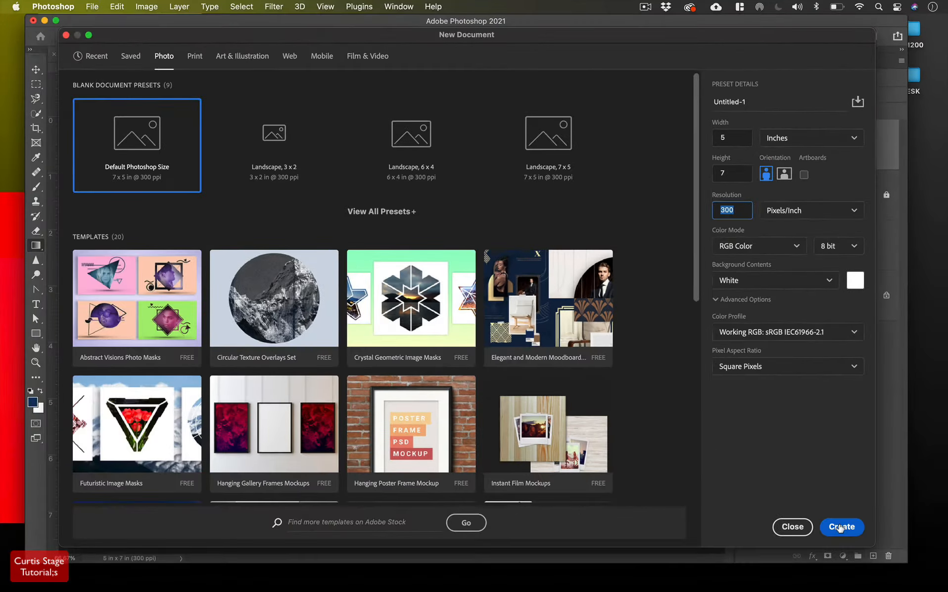
pyautogui.click(842, 527)
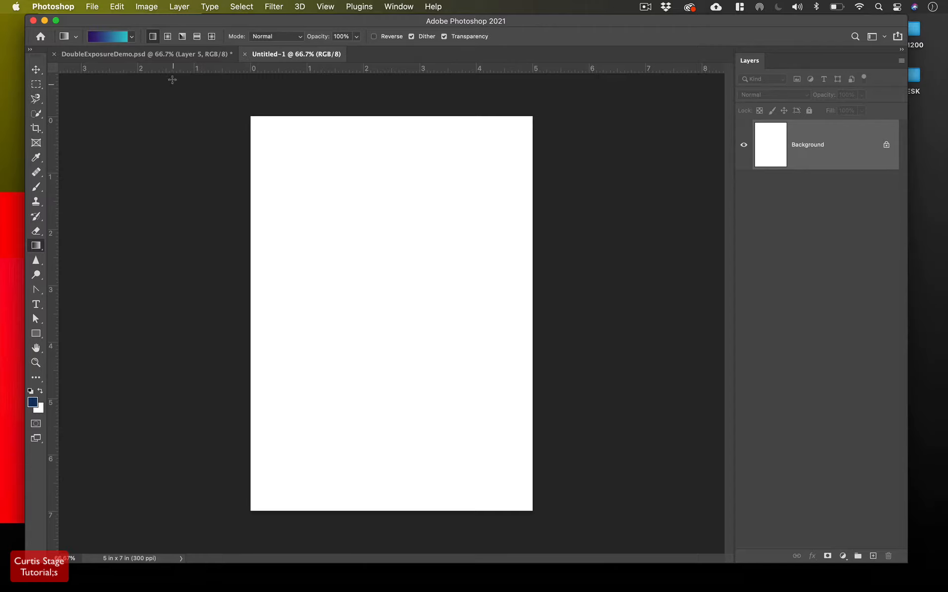
# Save Untitled-1 into MM200 as doubleexposure.psd, correcting the typo in the name
pyautogui.click(95, 7)
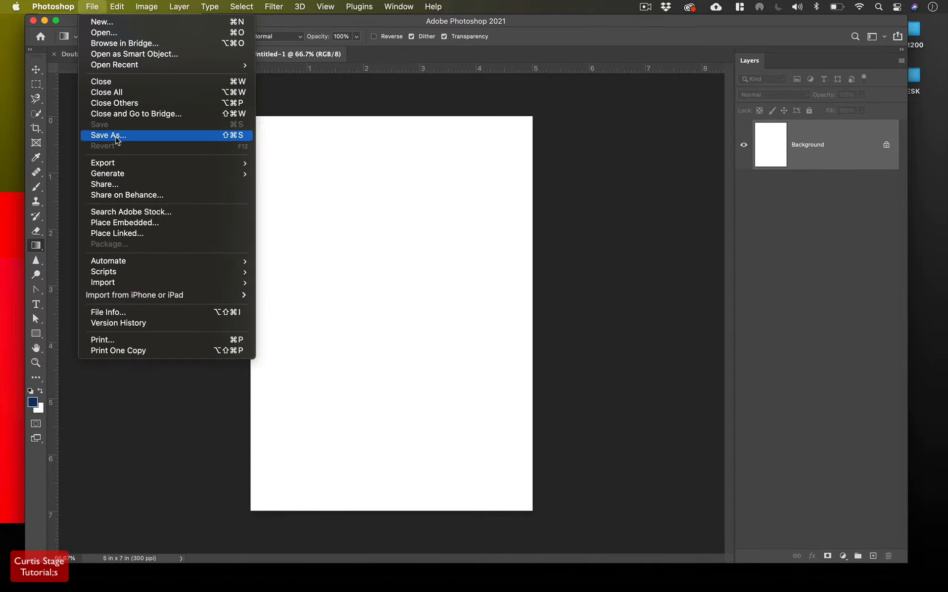
pyautogui.click(280, 160)
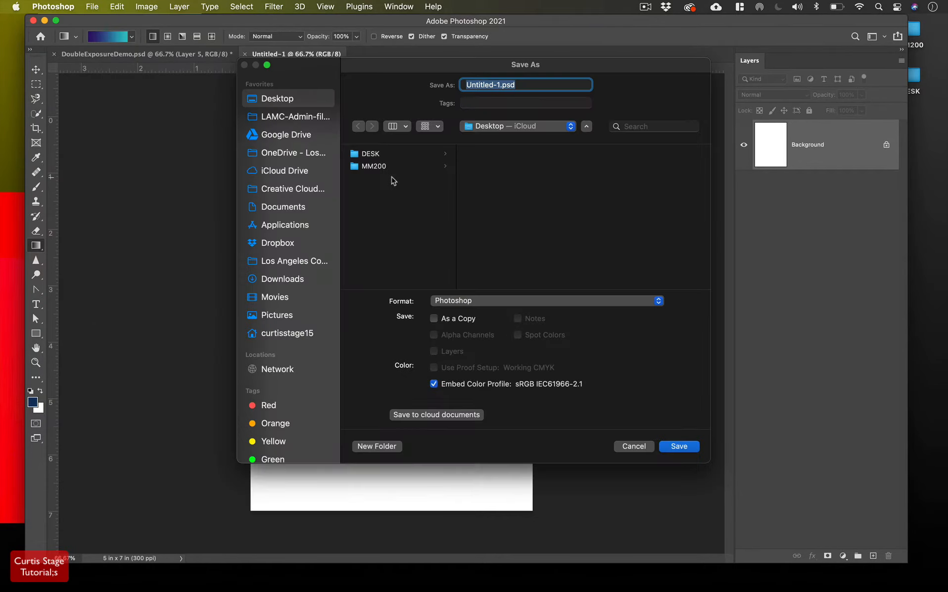
pyautogui.click(382, 169)
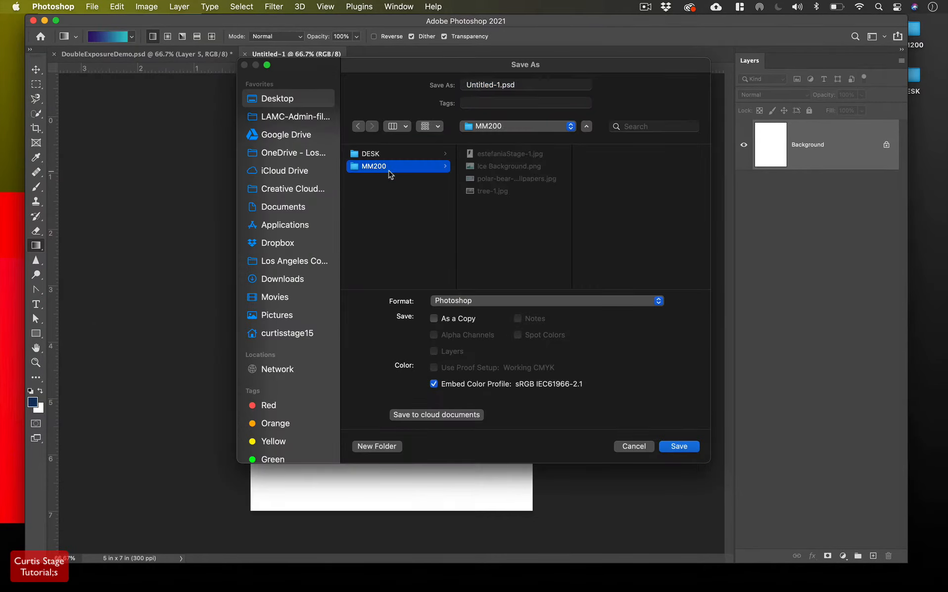
pyautogui.click(465, 85)
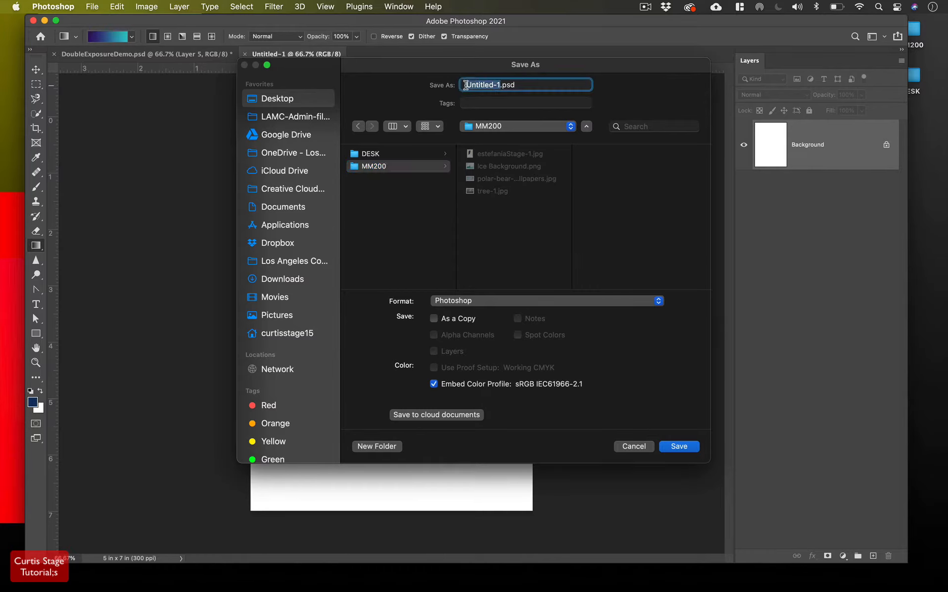
pyautogui.write('douibleexposure')
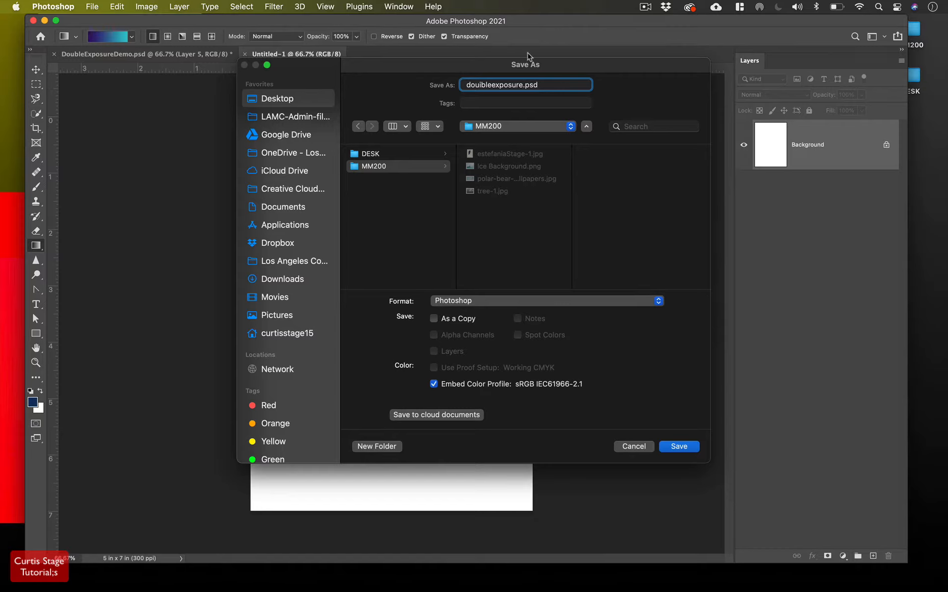
pyautogui.click(483, 85)
pyautogui.press('BackSpace')
pyautogui.press('BackSpace')
pyautogui.click(683, 448)
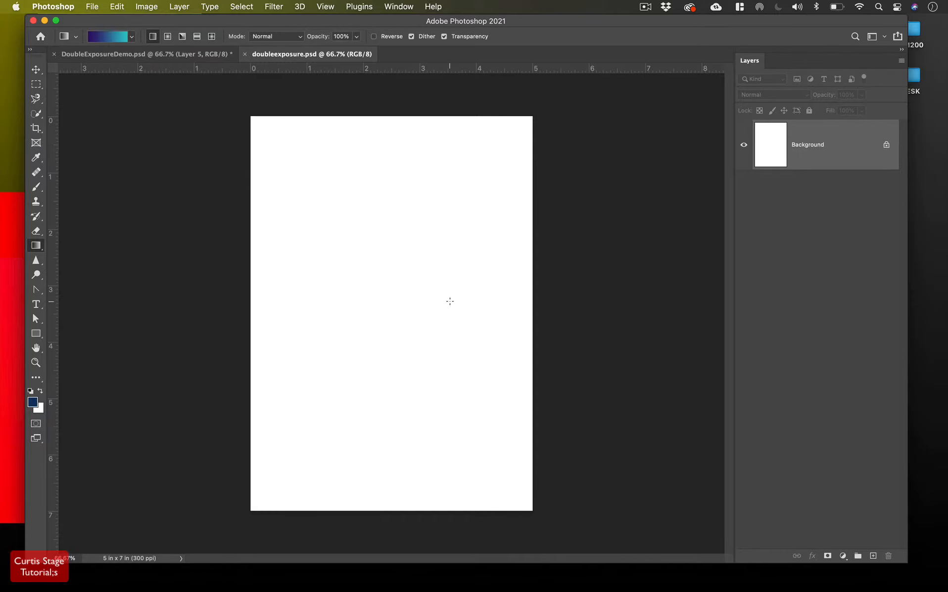
# Open the MM200 desktop folder in Finder over the Photoshop canvas
pyautogui.moveTo(668, 21); pyautogui.dragTo(642, 20)
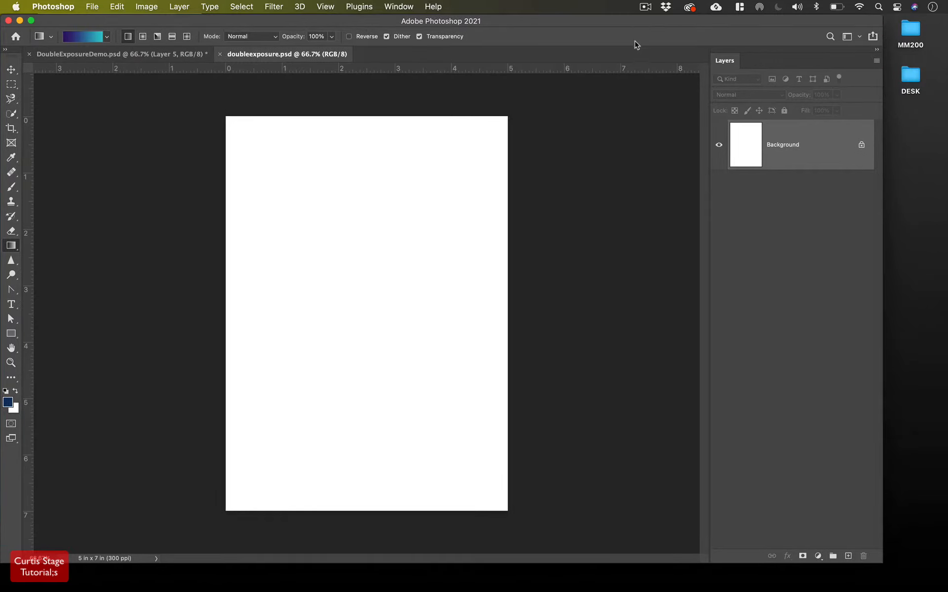
pyautogui.doubleClick(919, 35)
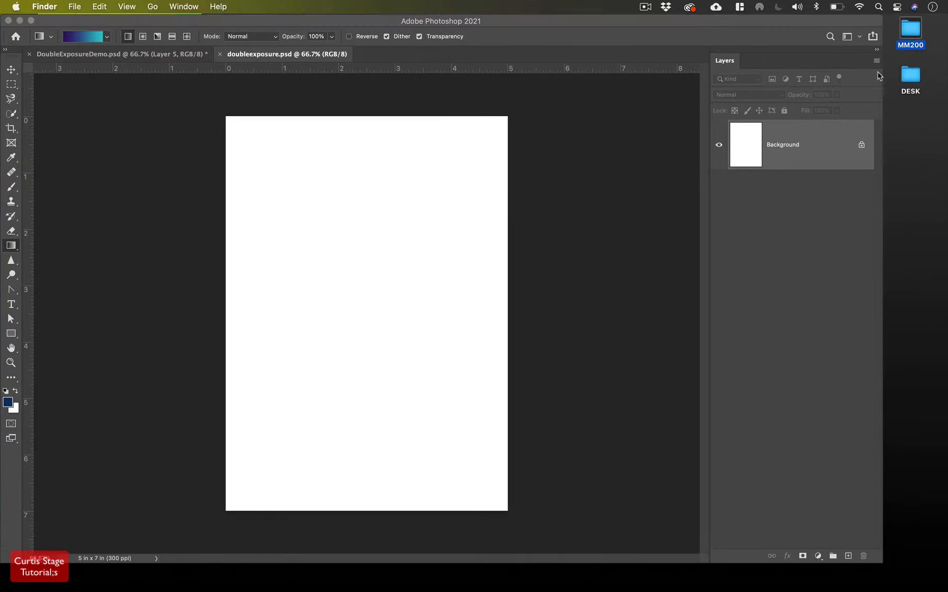
pyautogui.moveTo(220, 26); pyautogui.dragTo(526, 183)
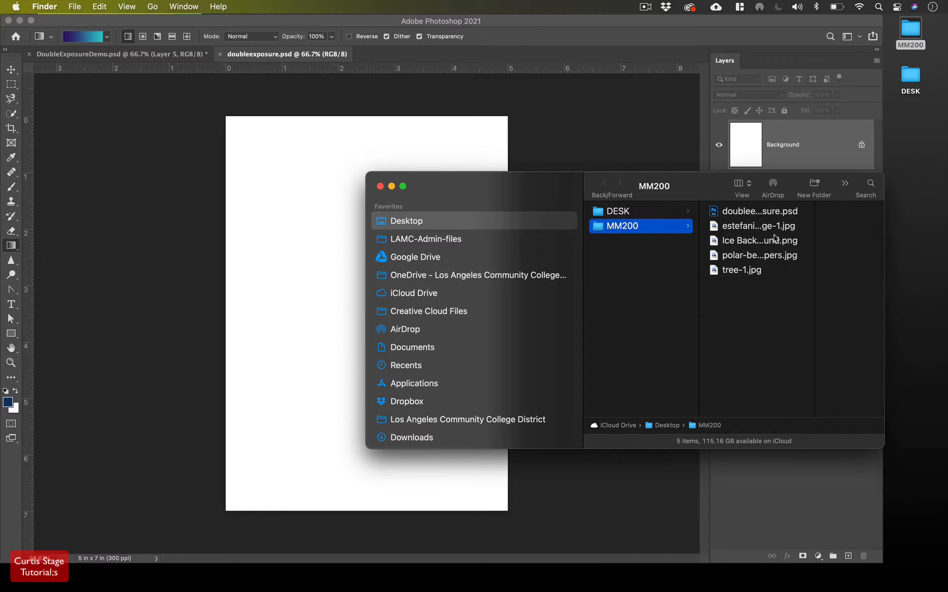
# Preview the portrait, ice and tree images, then drag estefaniaStage-1.jpg onto the canvas
pyautogui.click(761, 226)
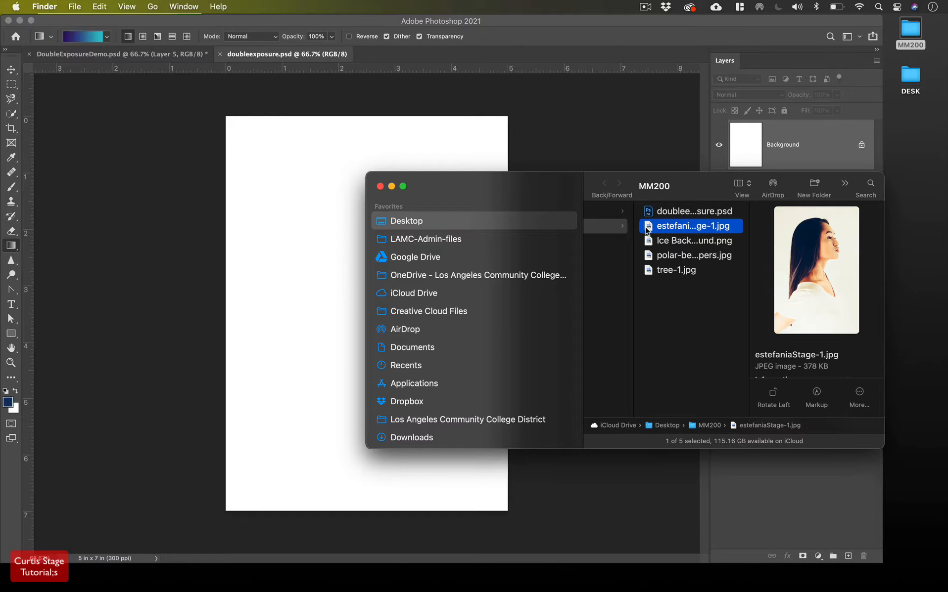
pyautogui.click(650, 243)
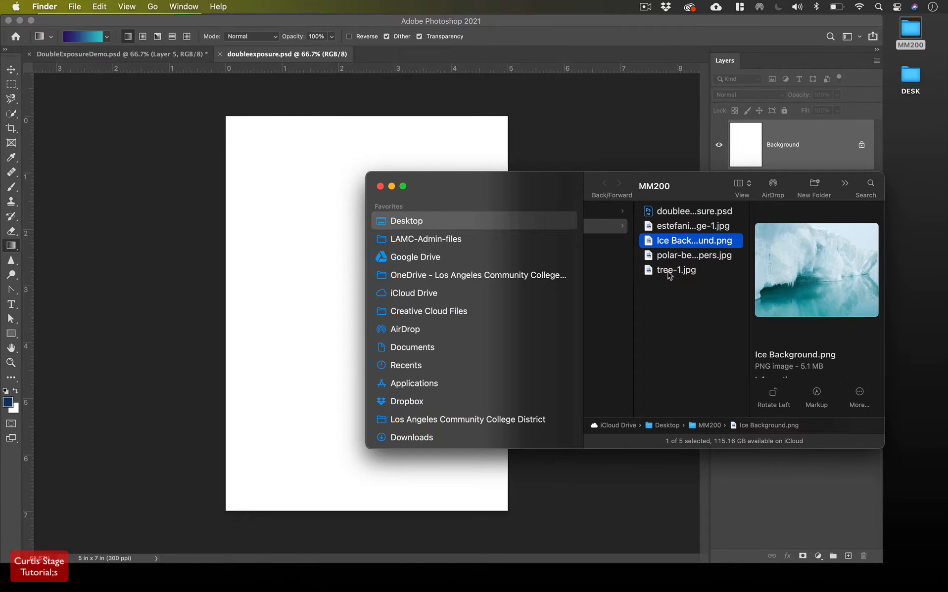
pyautogui.click(668, 273)
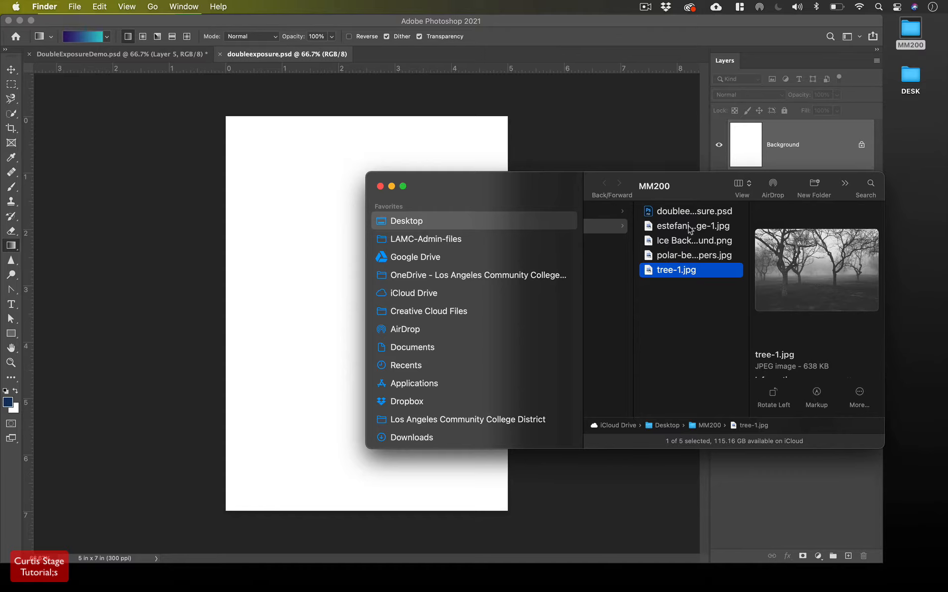
pyautogui.click(682, 230)
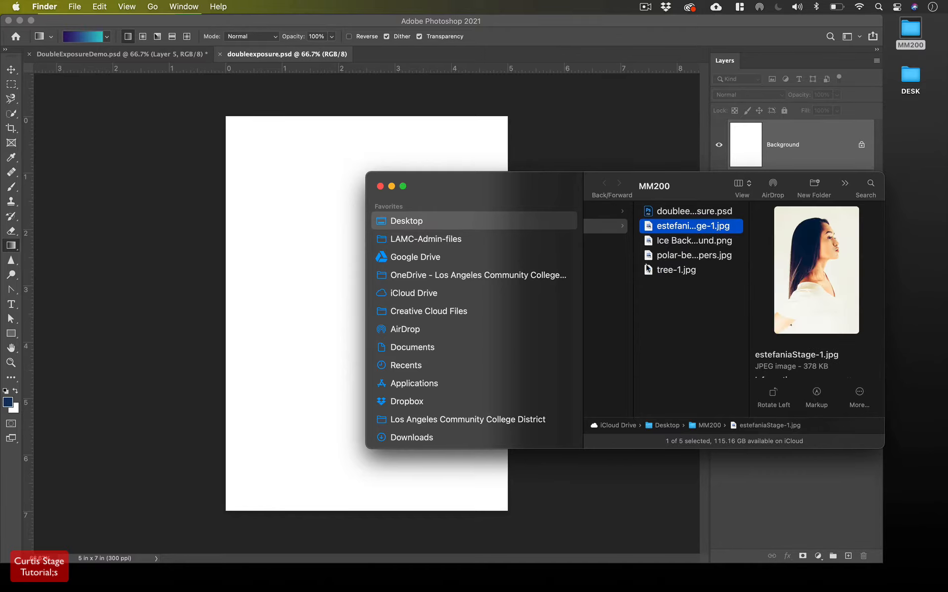
pyautogui.moveTo(650, 234); pyautogui.dragTo(302, 304)
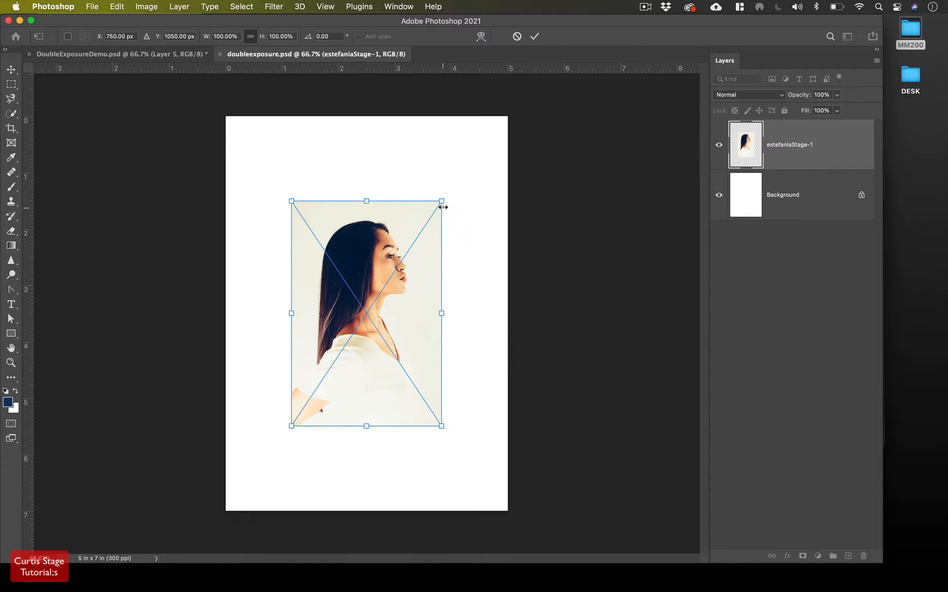
# Scale the placed portrait to cover the whole 5 x 7 canvas and commit
pyautogui.moveTo(442, 199); pyautogui.dragTo(494, 121)
pyautogui.moveTo(291, 427); pyautogui.dragTo(198, 503)
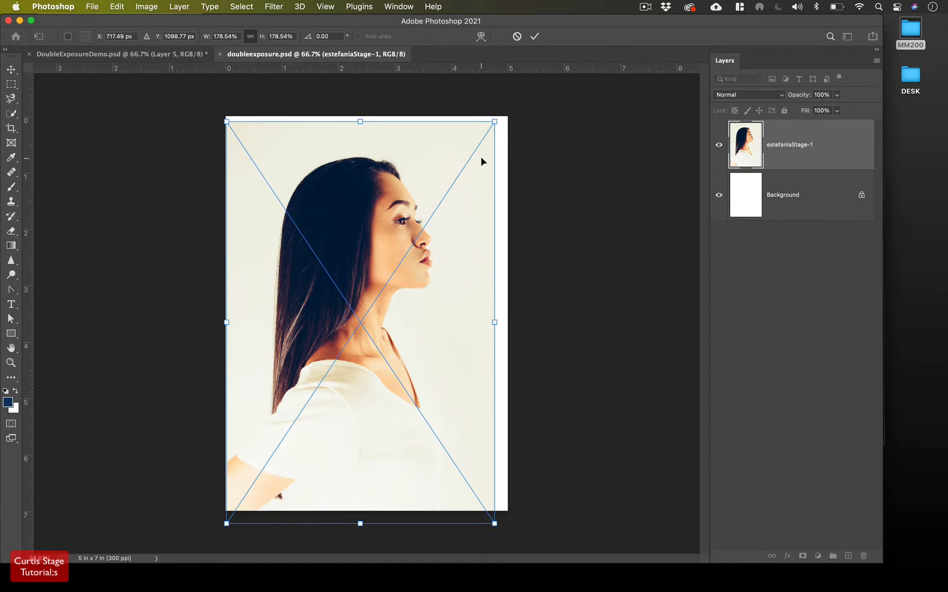
pyautogui.moveTo(494, 121); pyautogui.dragTo(513, 111)
pyautogui.click(535, 37)
pyautogui.press('g')
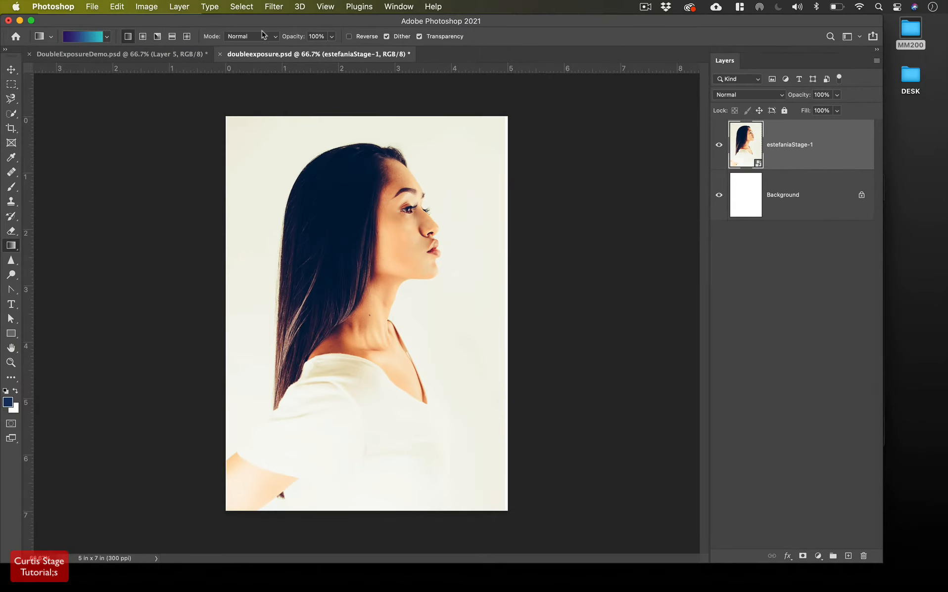
# Rasterize the estefaniaStage-1 smart object into a pixel layer
pyautogui.click(179, 6)
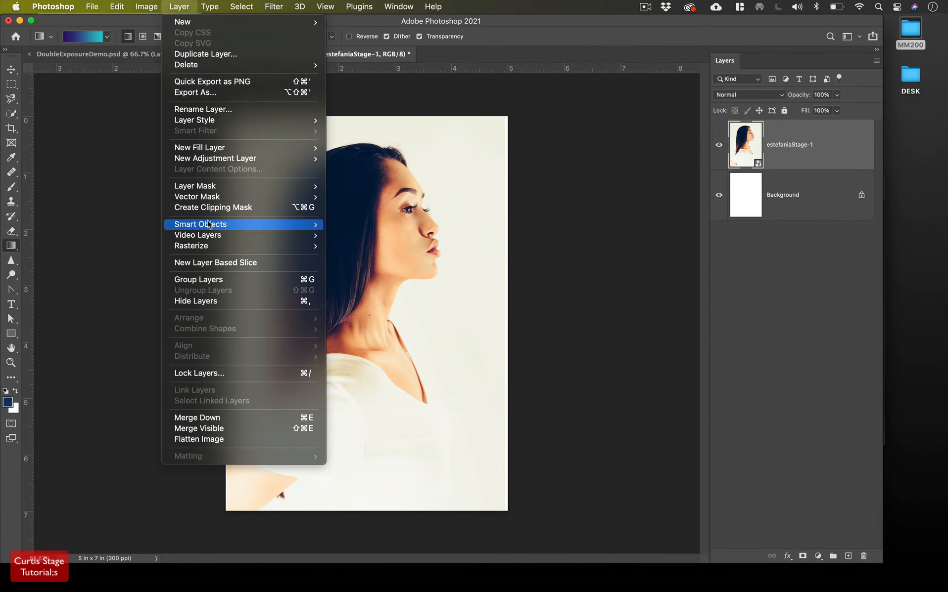
pyautogui.moveTo(206, 224)
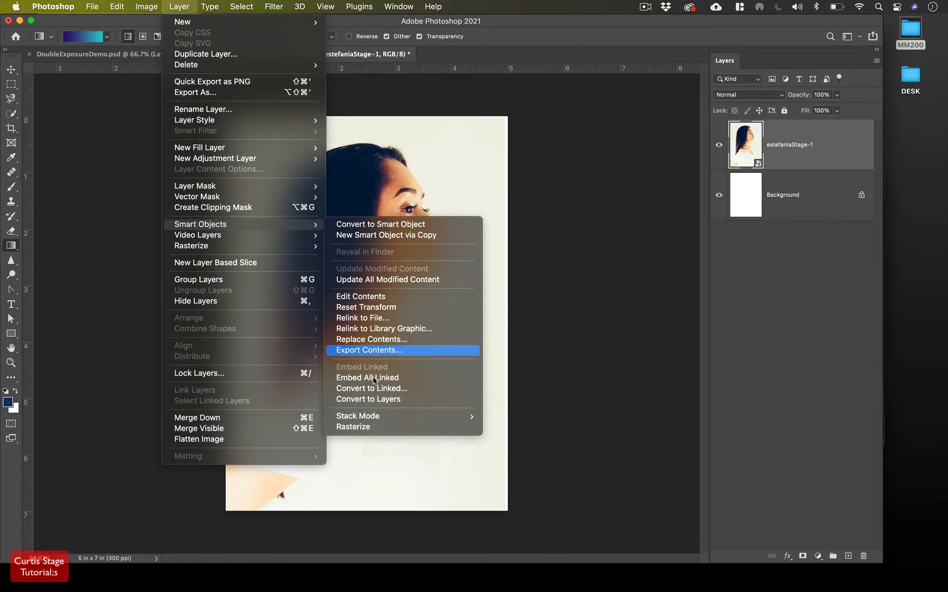
pyautogui.click(375, 428)
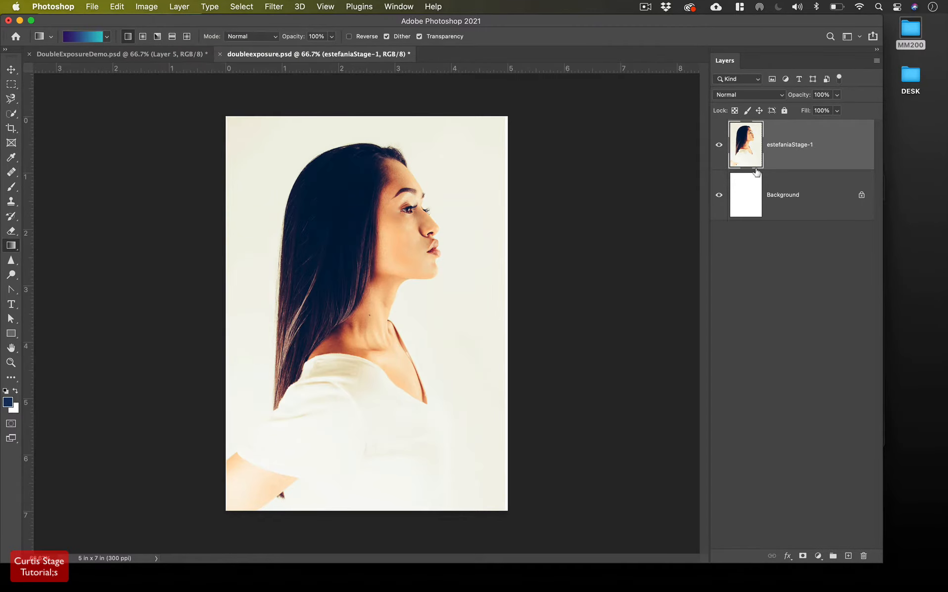
# Drag tree-1.jpg from the MM200 folder into the portrait document
pyautogui.doubleClick(909, 47)
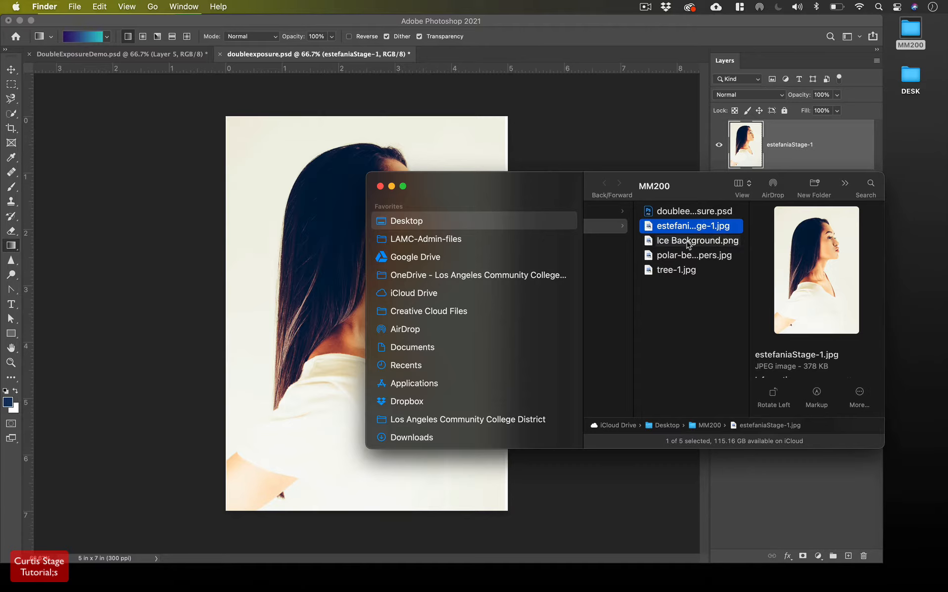
pyautogui.click(680, 270)
pyautogui.moveTo(648, 274); pyautogui.dragTo(267, 273)
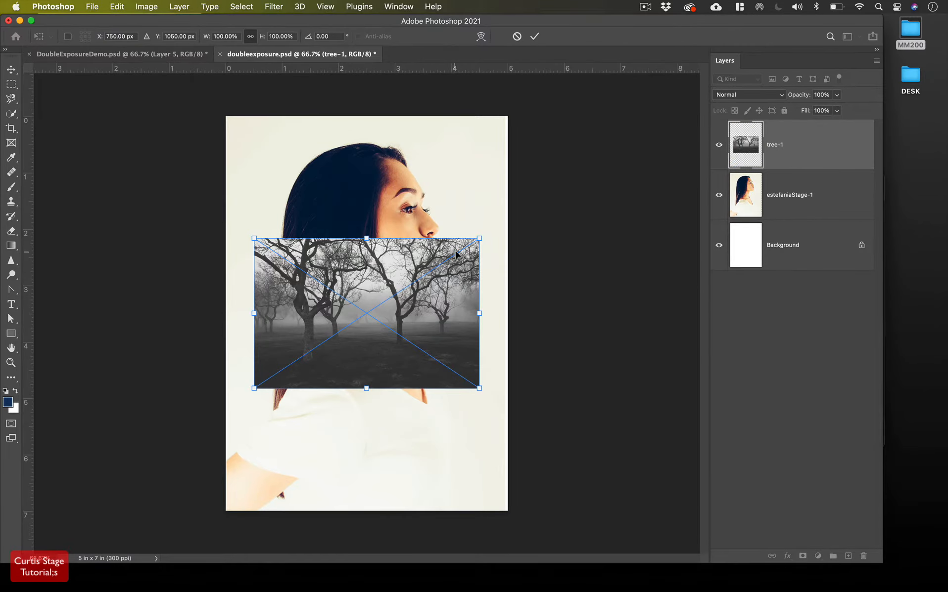
# Enlarge the tree image to about 172% across the page middle and commit
pyautogui.moveTo(491, 241); pyautogui.dragTo(559, 186)
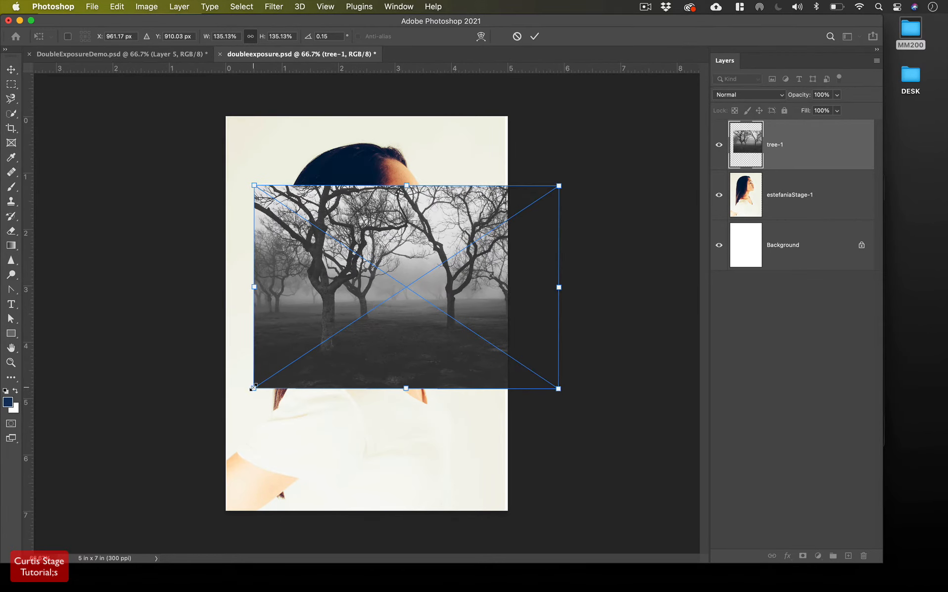
pyautogui.moveTo(252, 388); pyautogui.dragTo(170, 444)
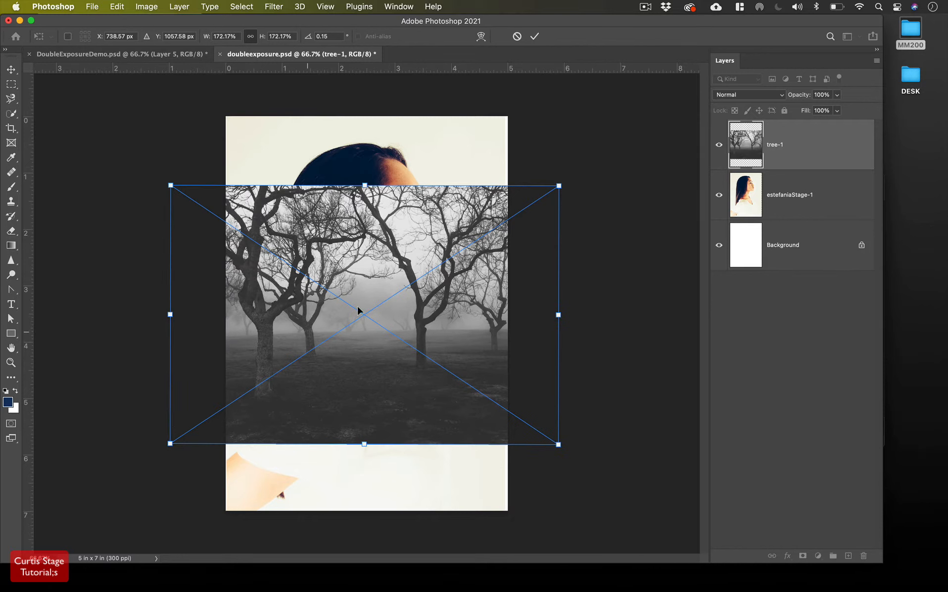
pyautogui.click(535, 36)
pyautogui.press('g')
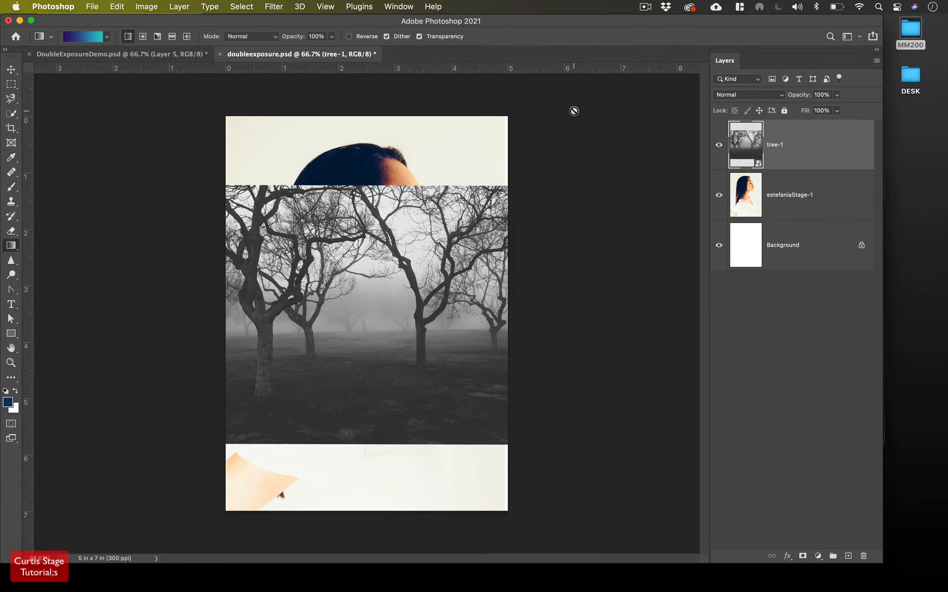
# Rasterize tree-1, shift the trees right and down to reveal the head, then hide it
pyautogui.click(11, 69)
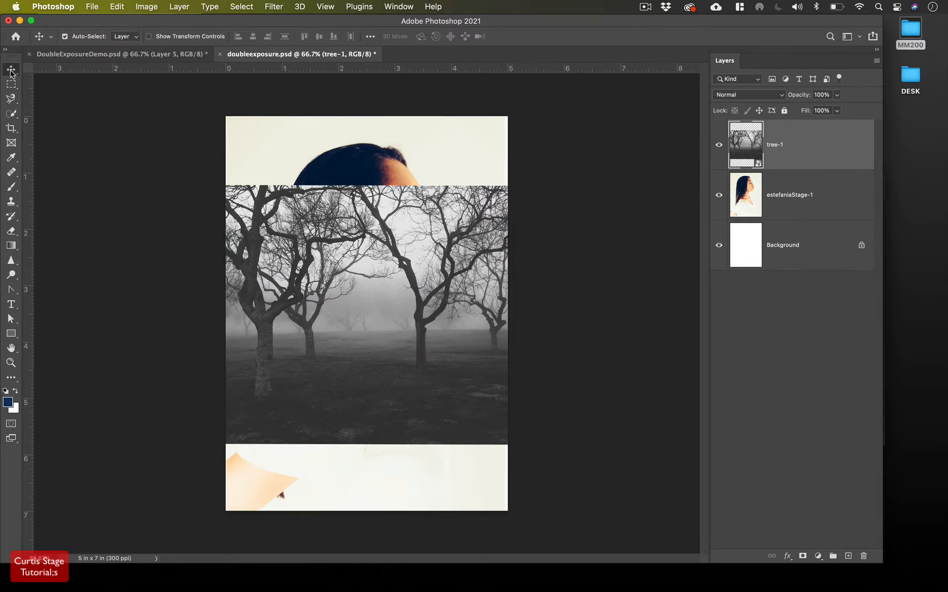
pyautogui.moveTo(283, 334); pyautogui.dragTo(341, 306)
pyautogui.click(179, 6)
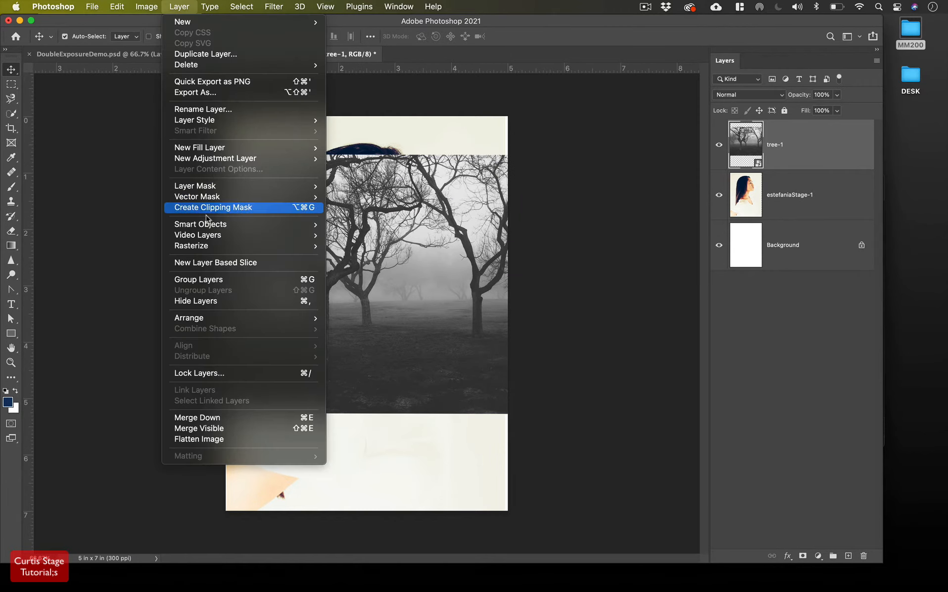
pyautogui.moveTo(247, 252)
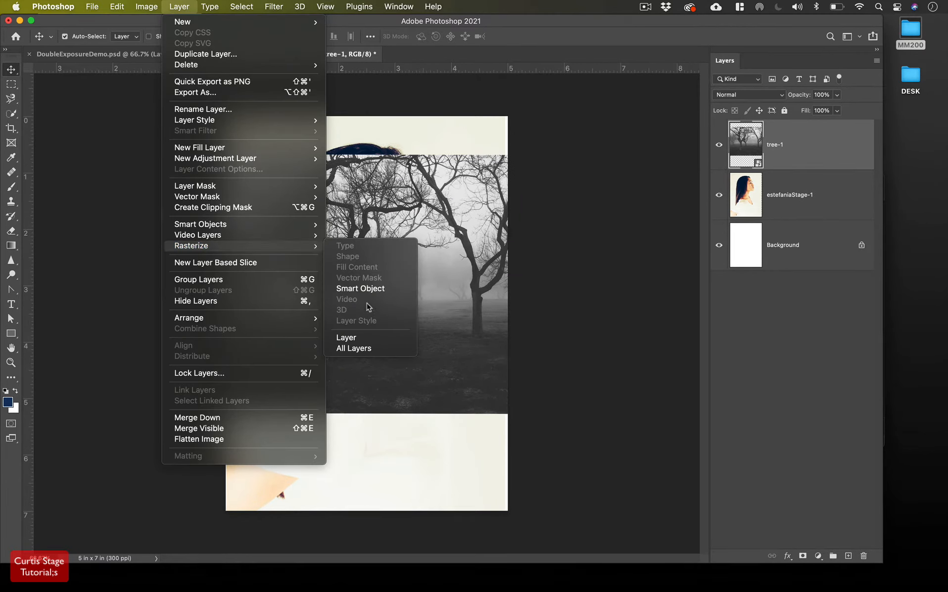
pyautogui.click(373, 290)
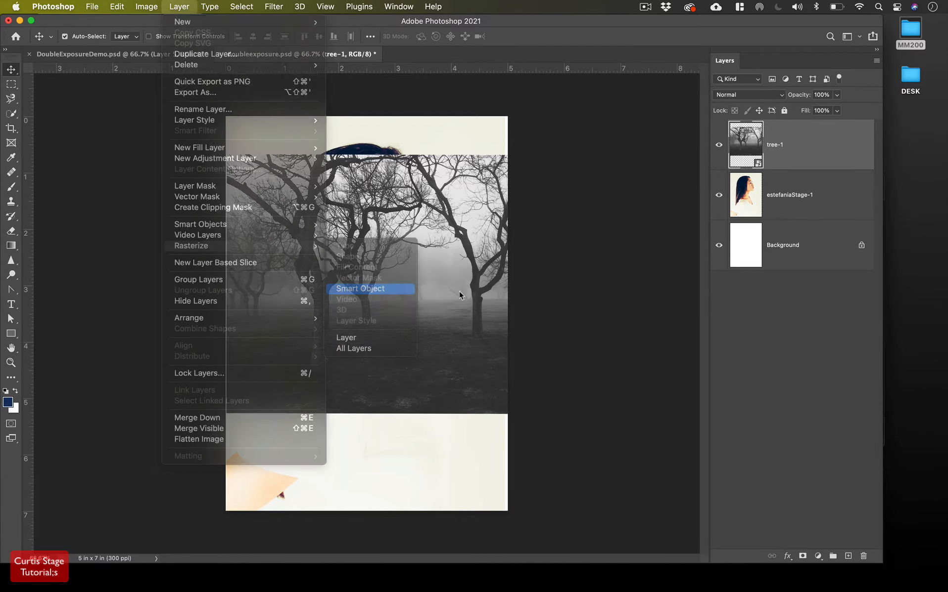
pyautogui.moveTo(389, 282); pyautogui.dragTo(474, 318)
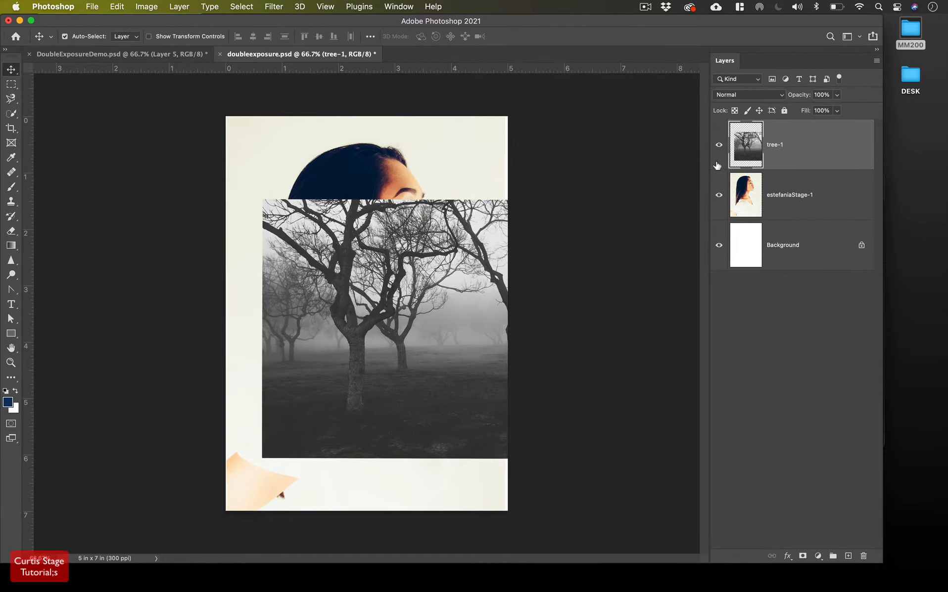
pyautogui.click(719, 145)
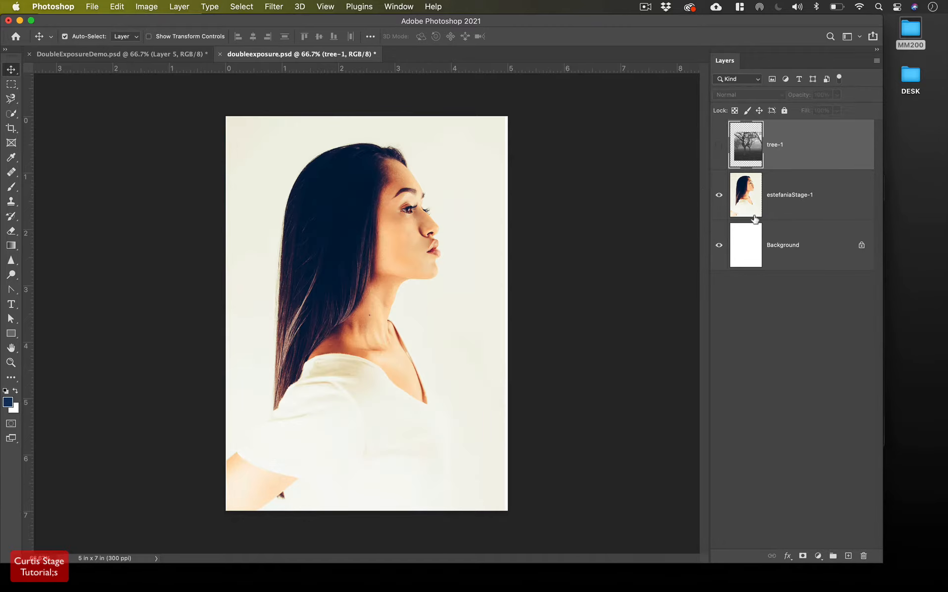
# Select the estefaniaStage-1 portrait layer in the Layers panel
pyautogui.click(766, 207)
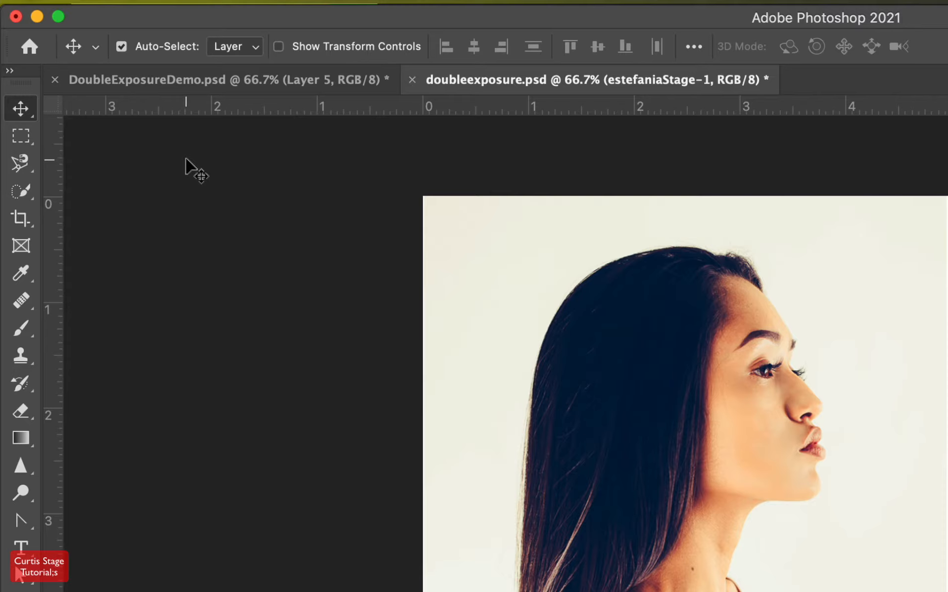
# Switch to the Quick Selection Tool from the selection tools flyout
pyautogui.click(19, 165)
pyautogui.rightClick(19, 165)
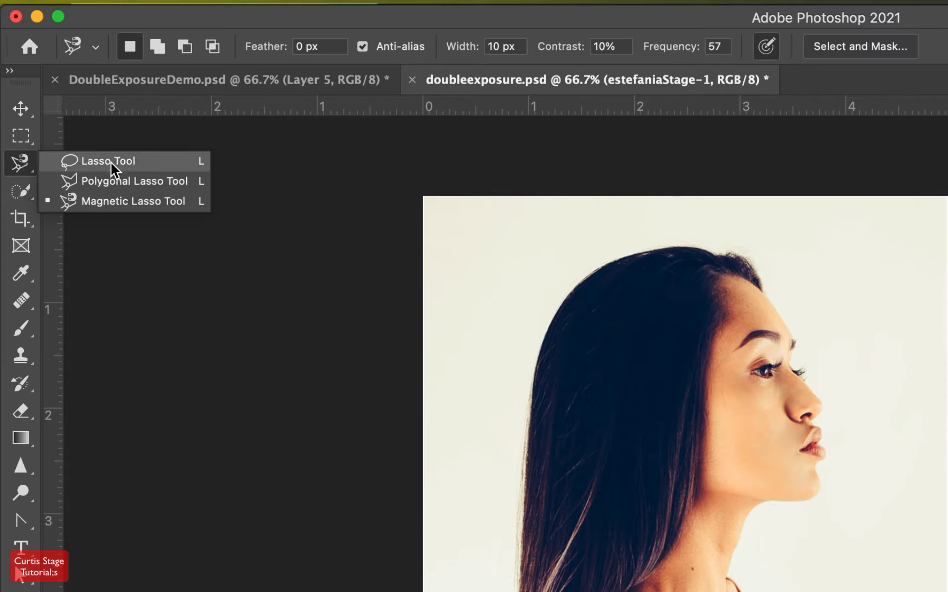
pyautogui.click(23, 192)
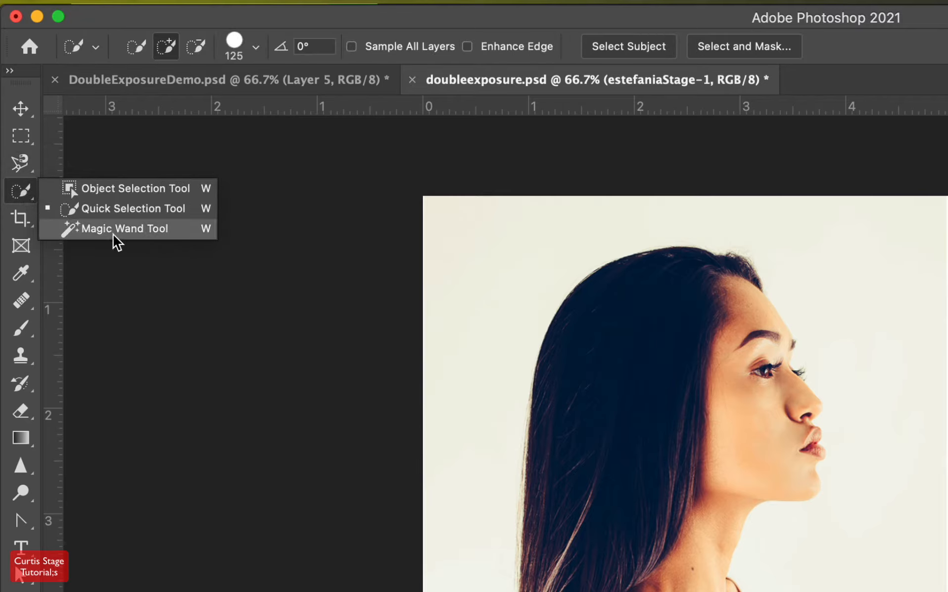
pyautogui.click(120, 211)
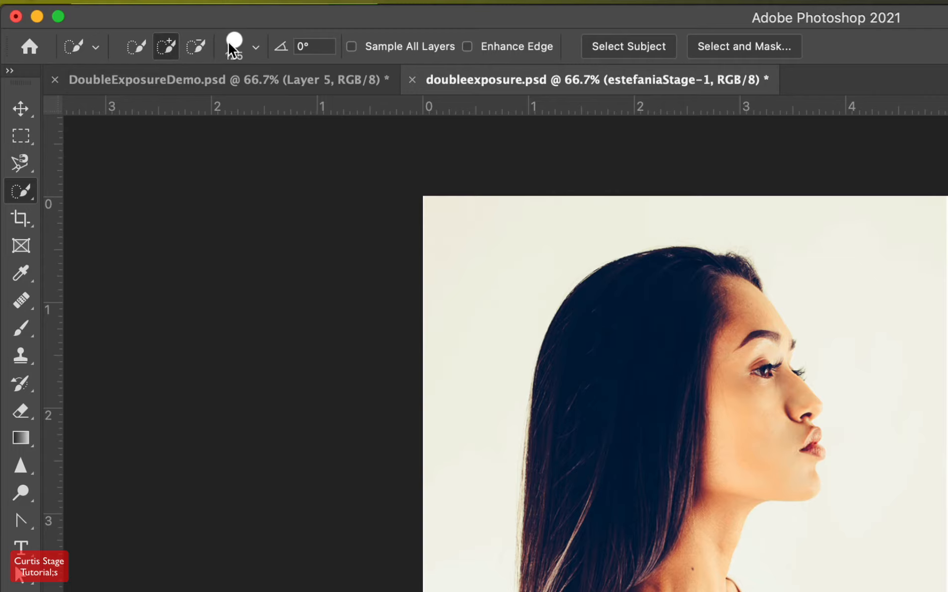
# Set the selection brush to 100 px size, 90% hardness and 1% spacing
pyautogui.click(255, 48)
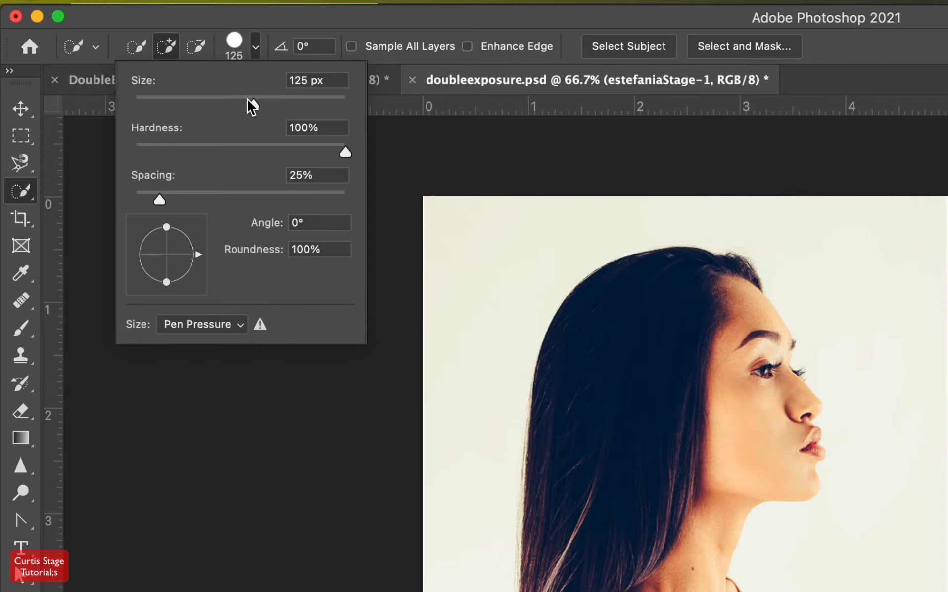
pyautogui.moveTo(250, 103); pyautogui.dragTo(237, 113)
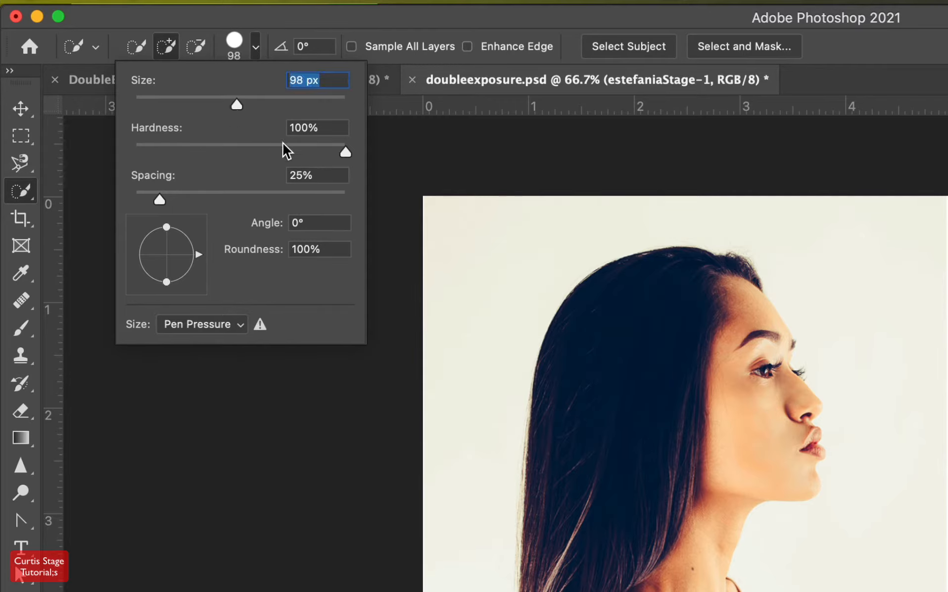
pyautogui.moveTo(338, 156); pyautogui.dragTo(323, 156)
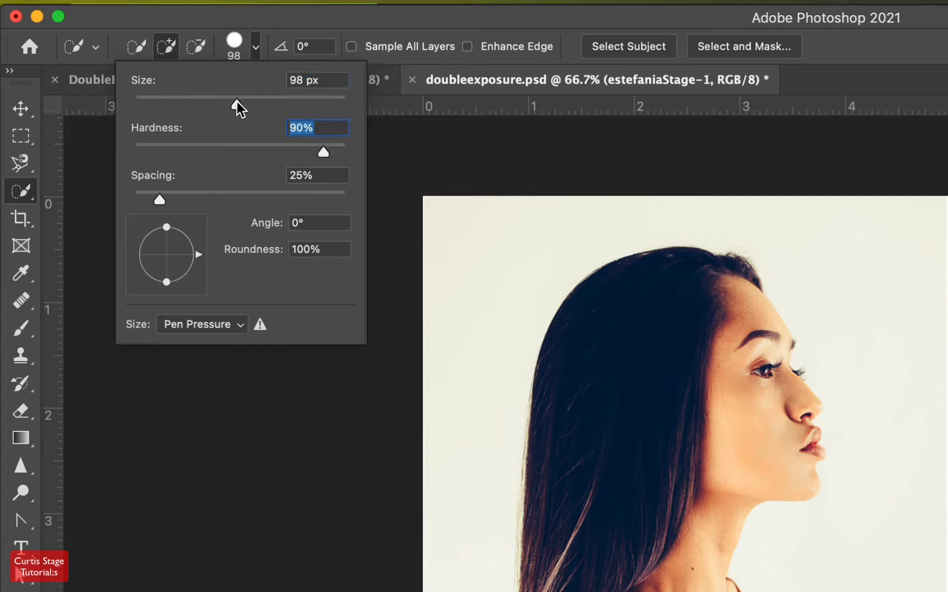
pyautogui.moveTo(237, 103); pyautogui.dragTo(240, 104)
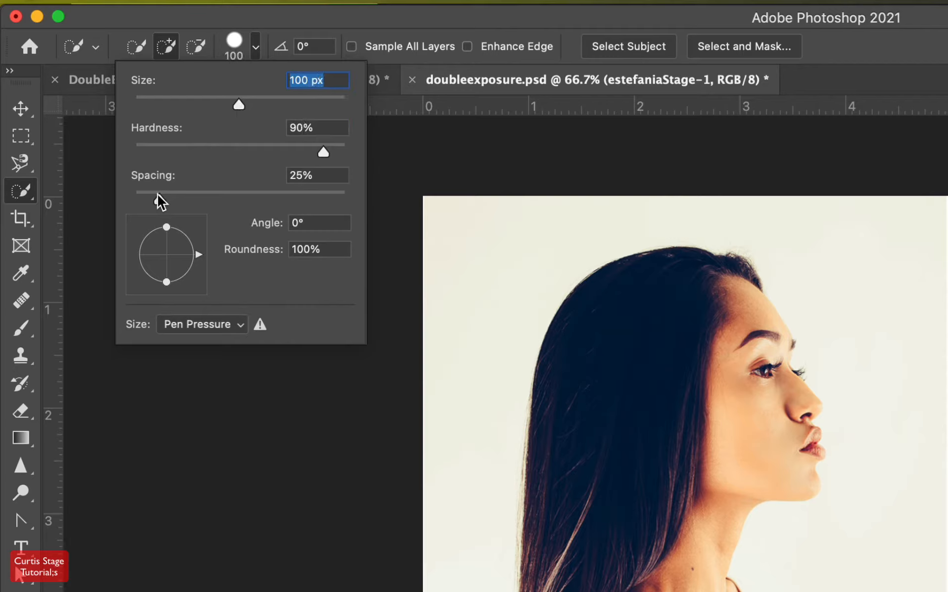
pyautogui.moveTo(156, 196); pyautogui.dragTo(122, 204)
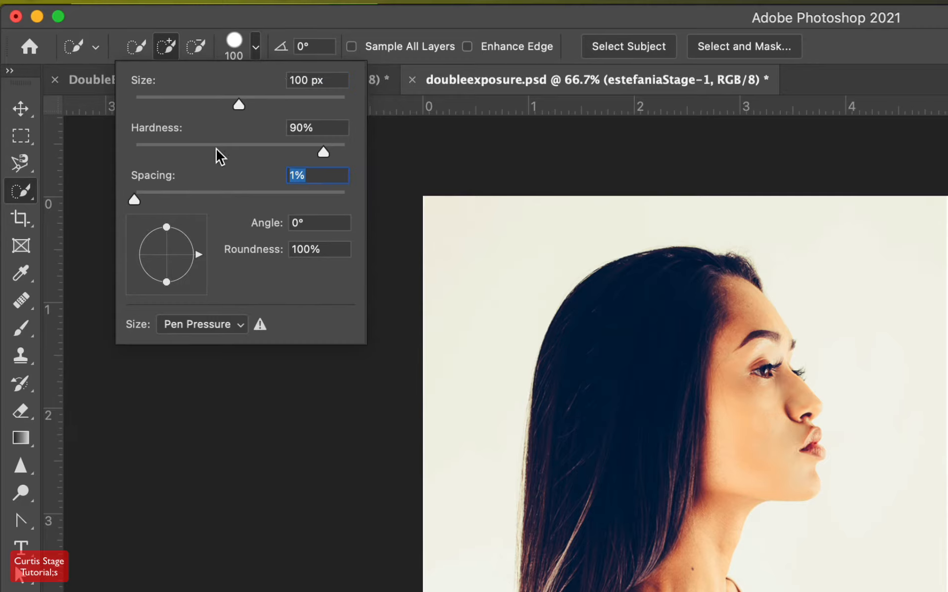
pyautogui.click(280, 24)
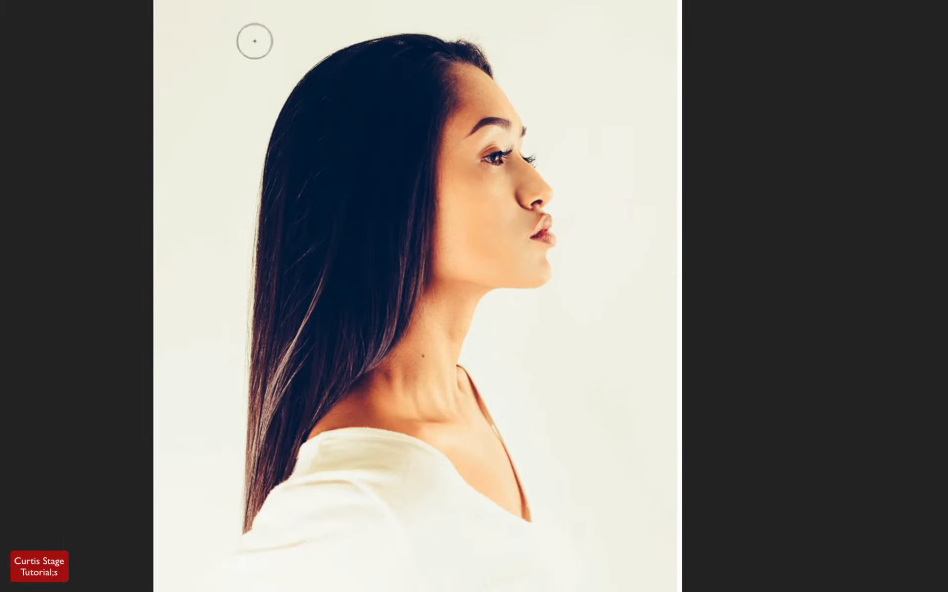
# Quick-select the woman's hair, face and neck, then add a layer mask to estefaniaStage-1
pyautogui.moveTo(321, 106)
pyautogui.mouseDown()
pyautogui.moveTo(328, 95)
pyautogui.moveTo(379, 85)
pyautogui.moveTo(423, 107)
pyautogui.moveTo(448, 188)
pyautogui.moveTo(430, 235)
pyautogui.moveTo(437, 391)
pyautogui.moveTo(485, 460)
pyautogui.mouseUp()
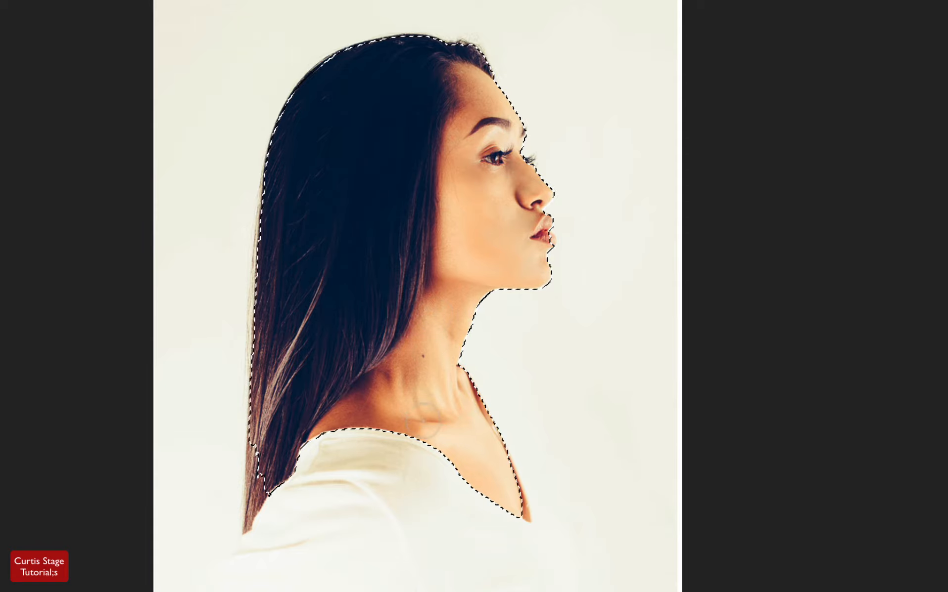
pyautogui.moveTo(298, 461)
pyautogui.mouseDown()
pyautogui.moveTo(272, 470)
pyautogui.moveTo(274, 459)
pyautogui.moveTo(265, 475)
pyautogui.mouseUp()
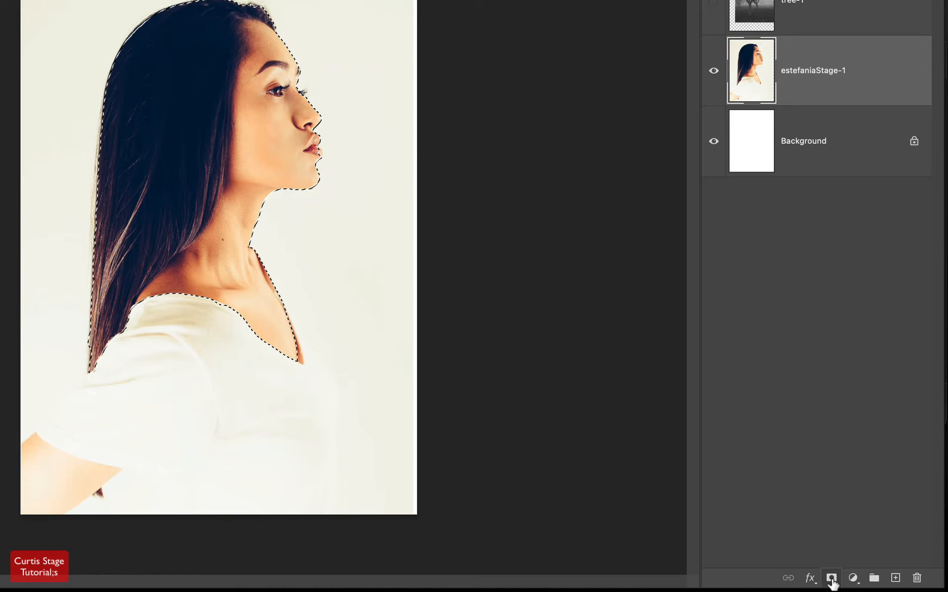
pyautogui.click(831, 578)
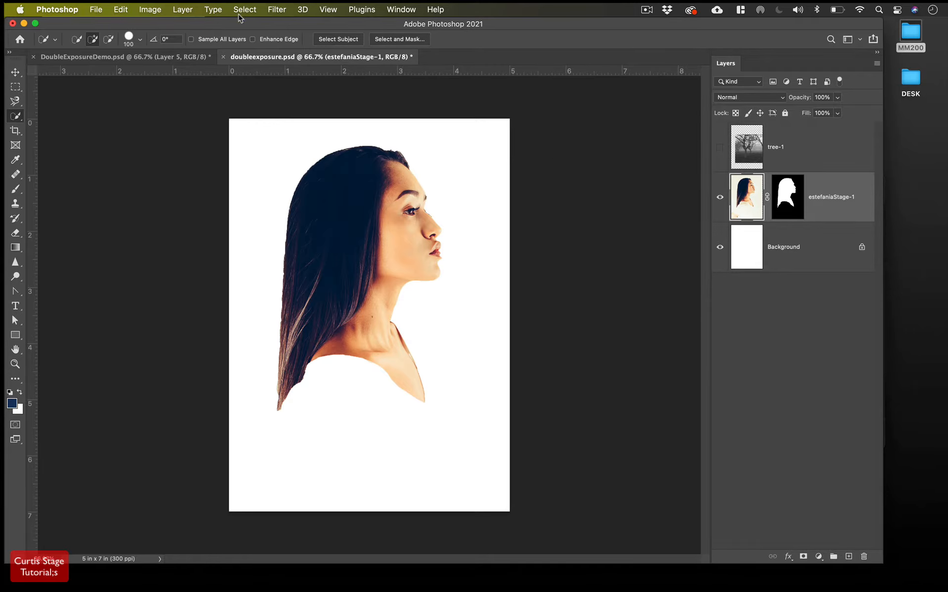
# Add a Black & White adjustment clipped to the portrait, with Reds 23 and Yellows 77
pyautogui.click(183, 9)
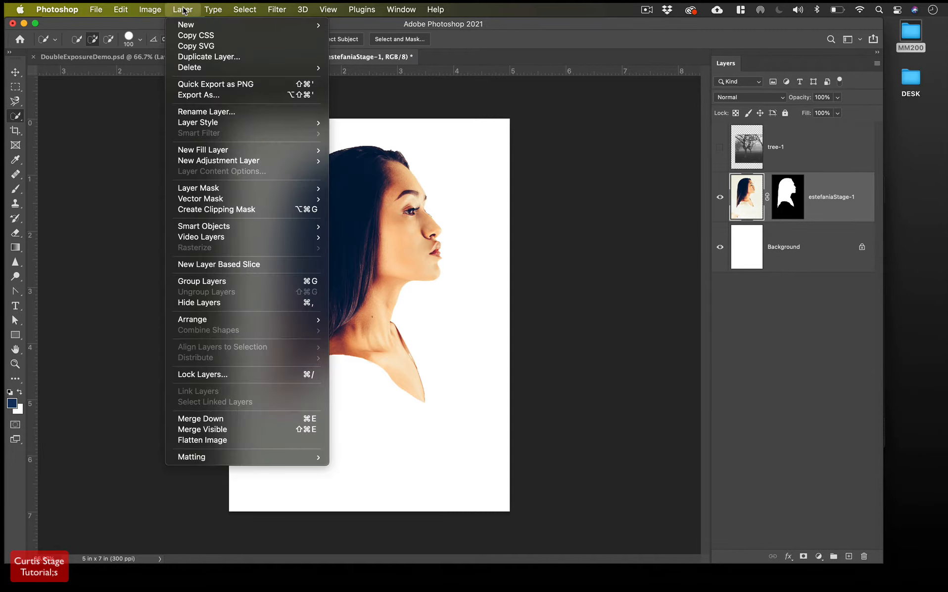
pyautogui.moveTo(214, 165)
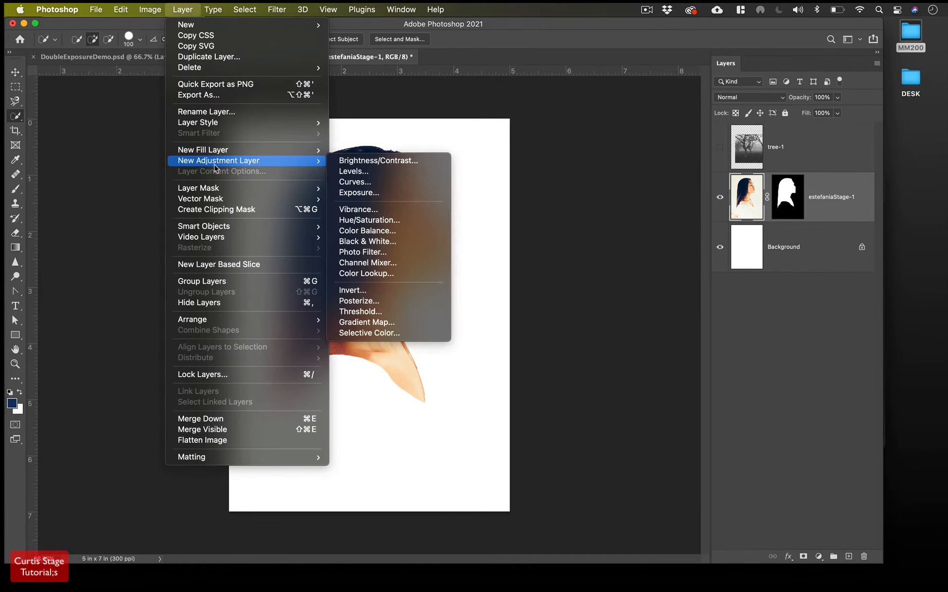
pyautogui.click(367, 242)
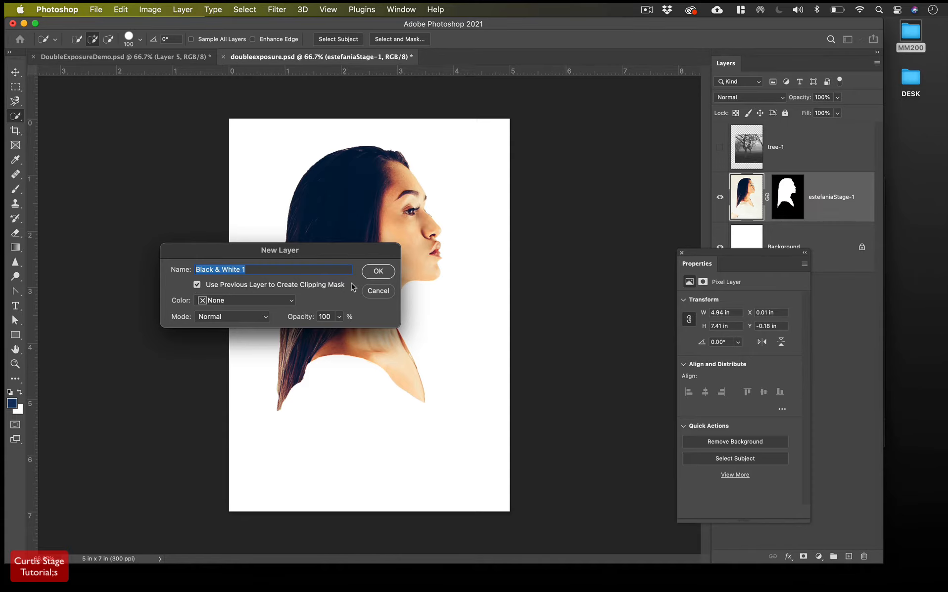
pyautogui.click(378, 271)
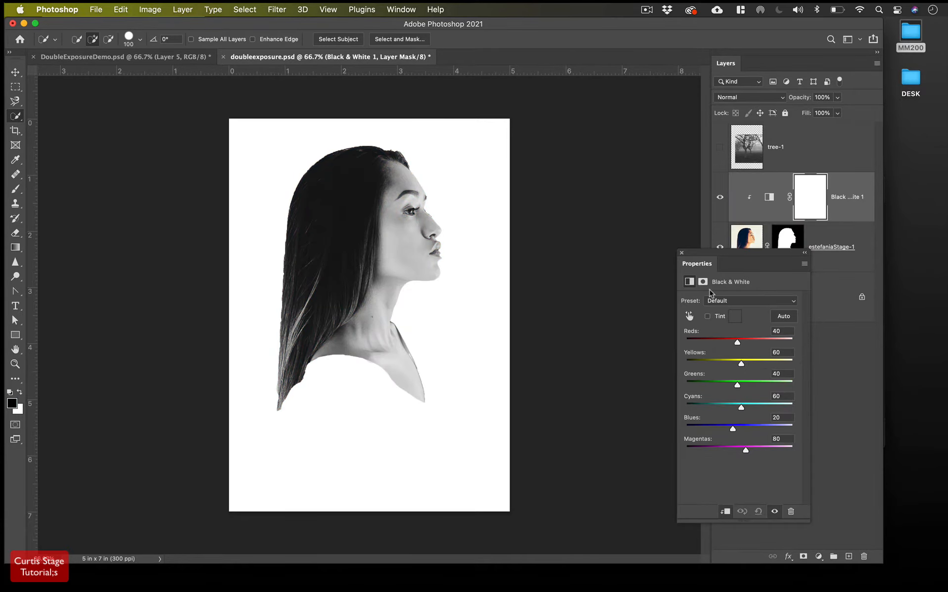
pyautogui.moveTo(702, 251); pyautogui.dragTo(589, 172)
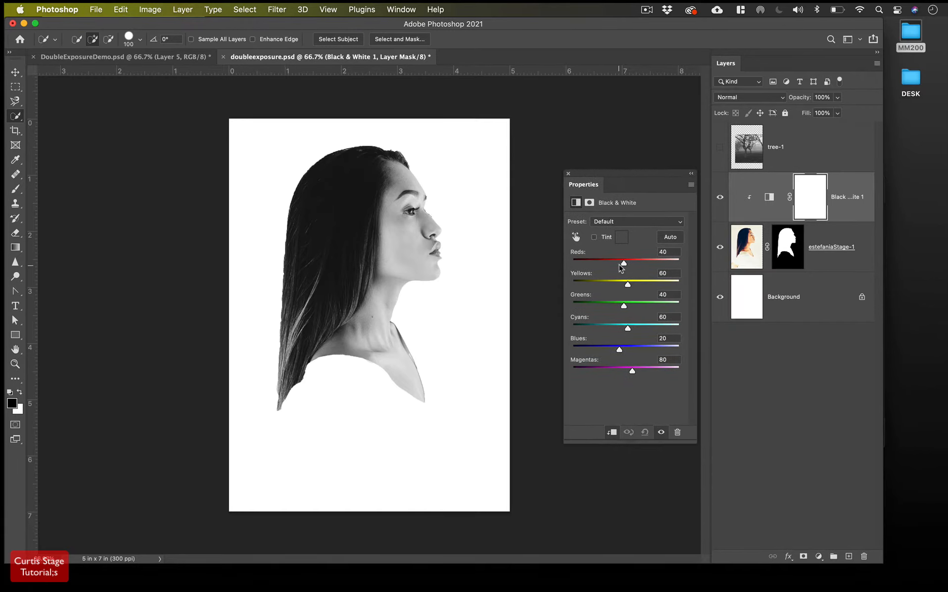
pyautogui.moveTo(622, 267); pyautogui.dragTo(633, 292)
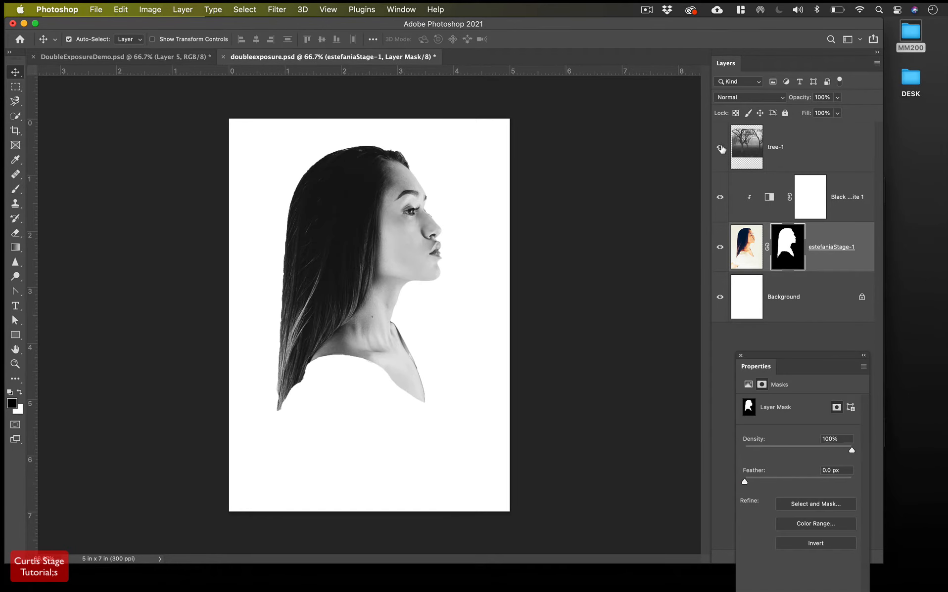
# Show and nudge the tree-1 photo, then mask it to the woman's silhouette selection
pyautogui.click(720, 147)
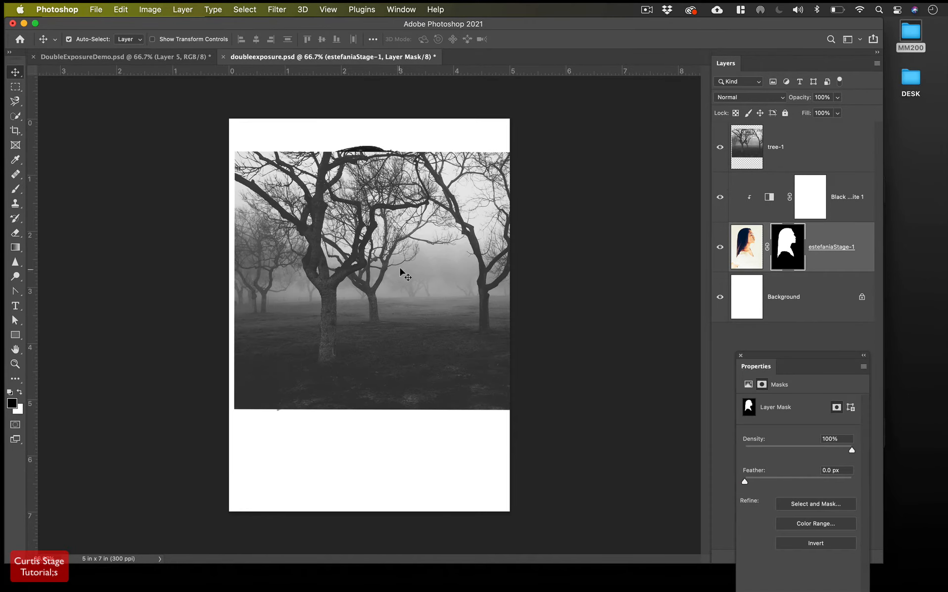
pyautogui.moveTo(398, 248)
pyautogui.mouseDown()
pyautogui.moveTo(390, 235)
pyautogui.moveTo(393, 254)
pyautogui.mouseUp()
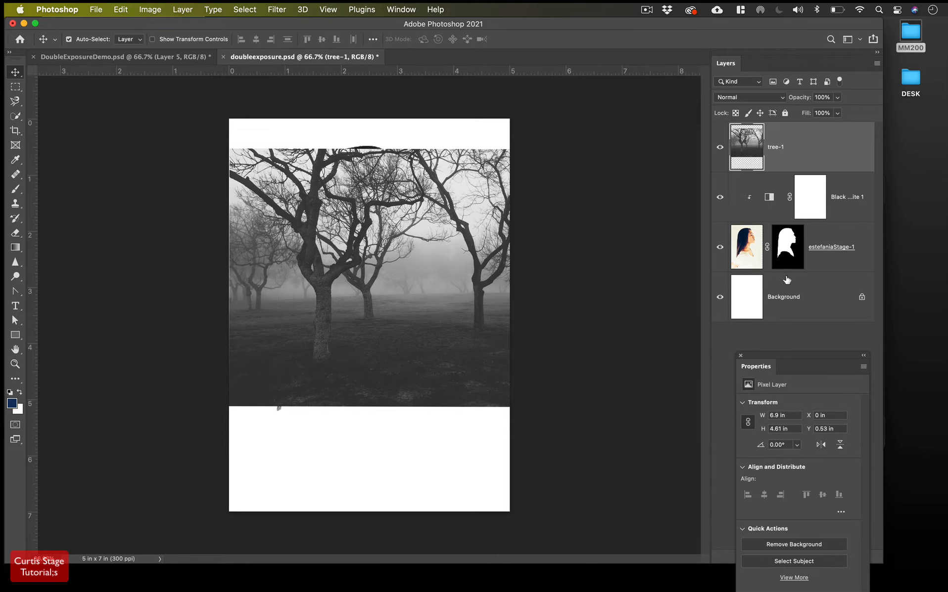
pyautogui.click(794, 253)
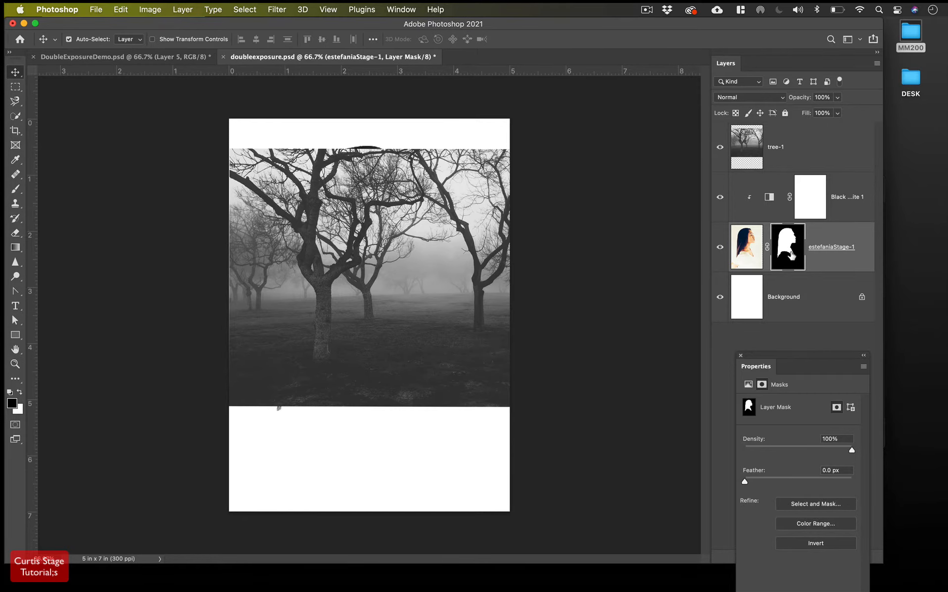
pyautogui.rightClick(792, 255)
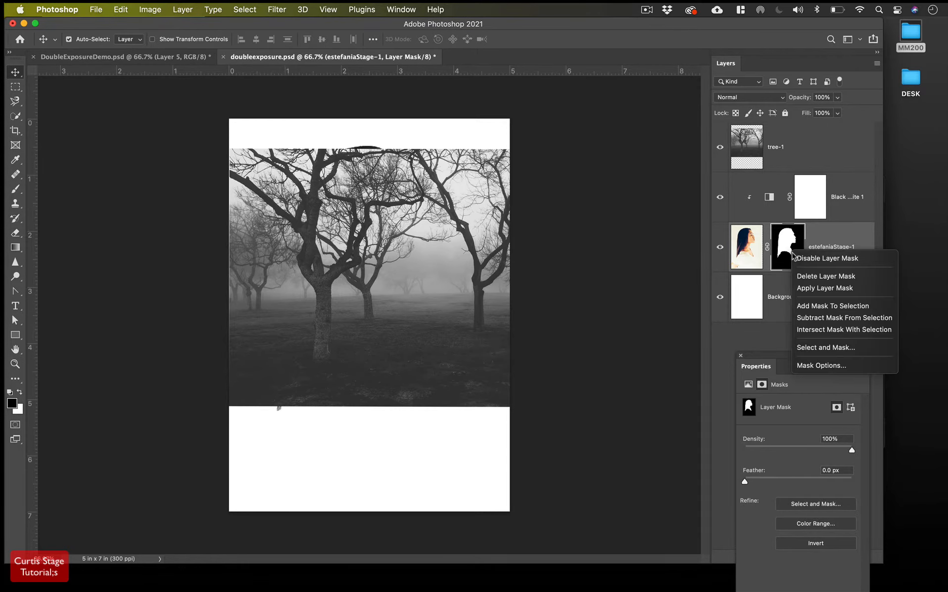
pyautogui.click(835, 312)
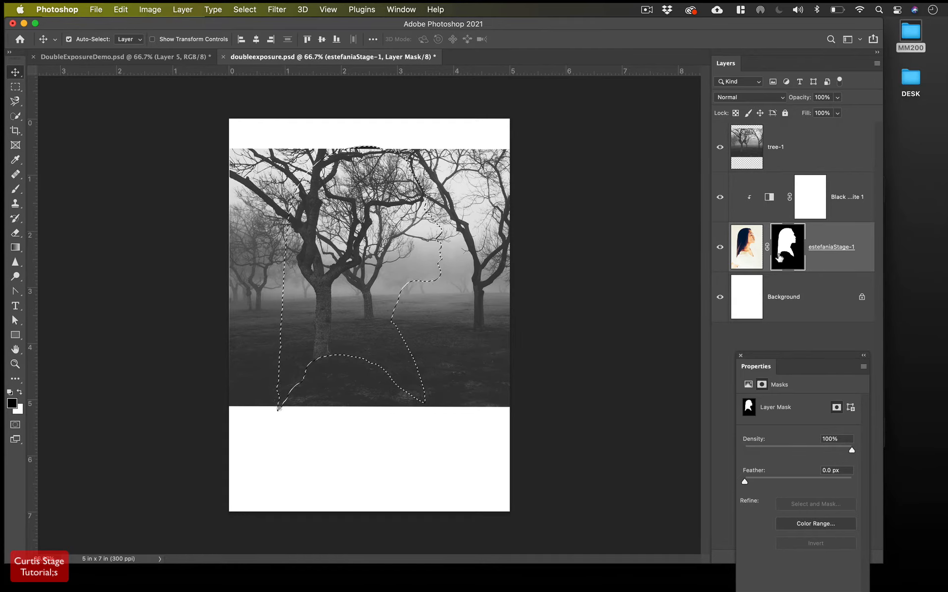
pyautogui.click(786, 147)
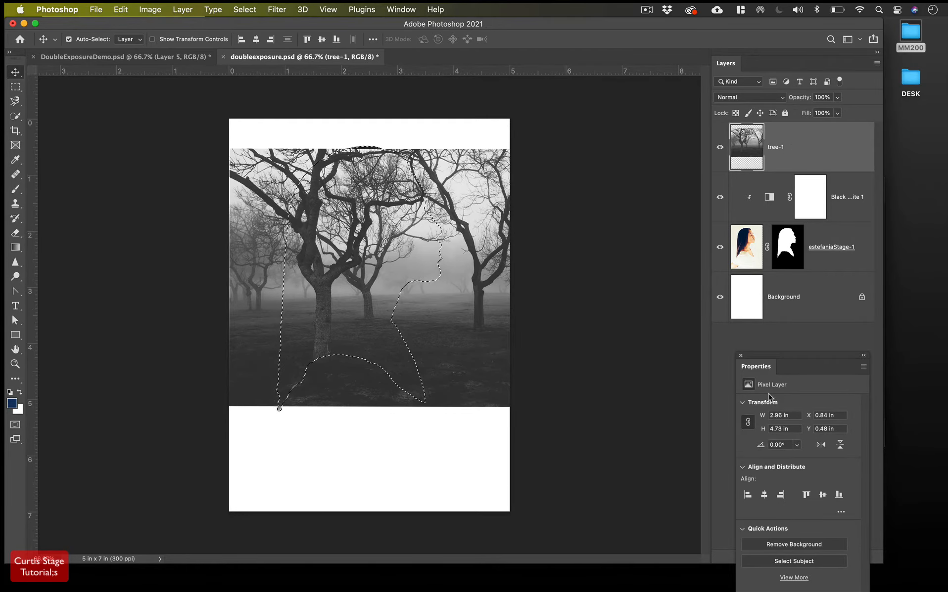
pyautogui.moveTo(774, 360); pyautogui.dragTo(582, 326)
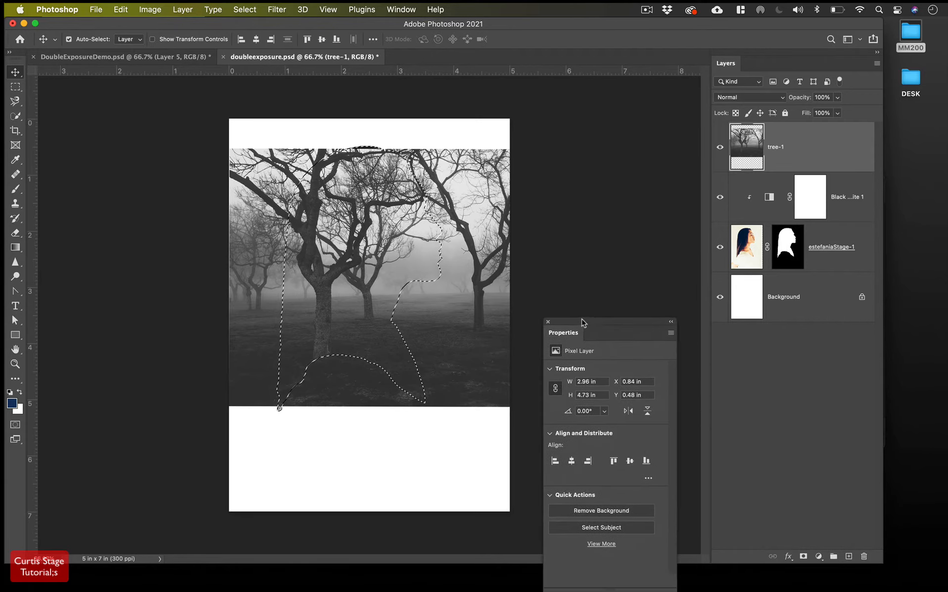
pyautogui.click(803, 557)
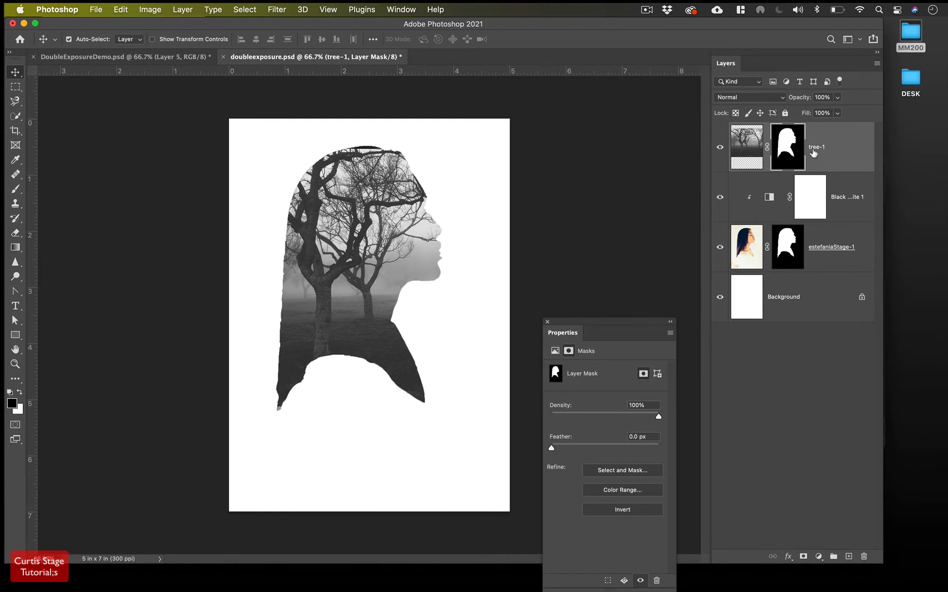
# Change the tree-1 layer's blend mode to Lighter Color
pyautogui.click(748, 99)
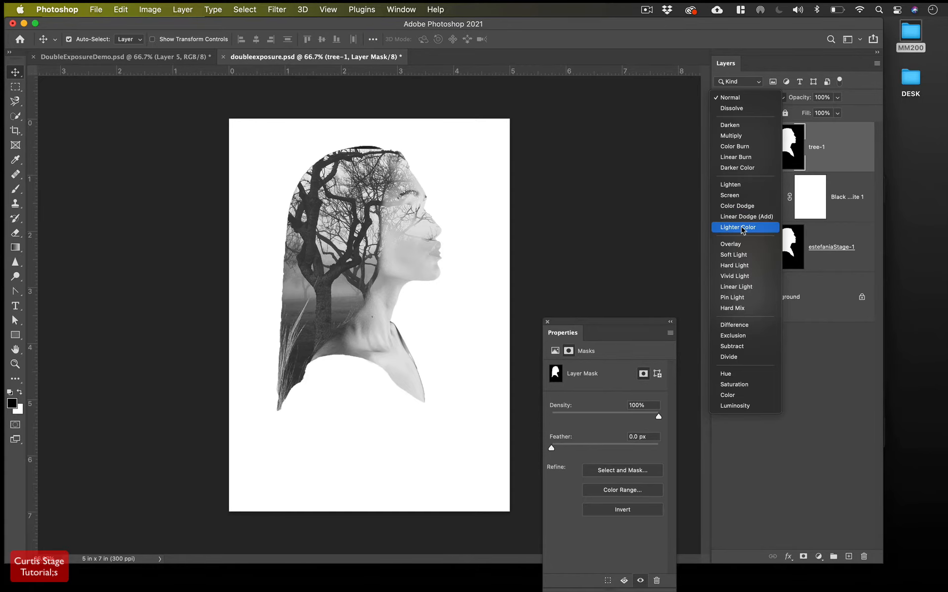
pyautogui.click(742, 230)
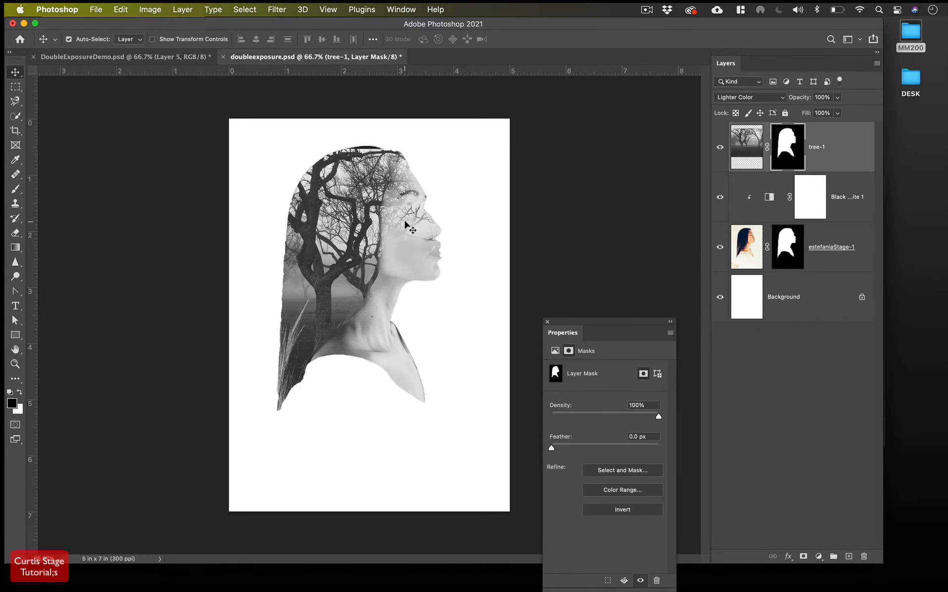
# Zoom to 200% on the woman's face and switch to the Brush tool
pyautogui.press('super+equal')
pyautogui.press('super+equal')
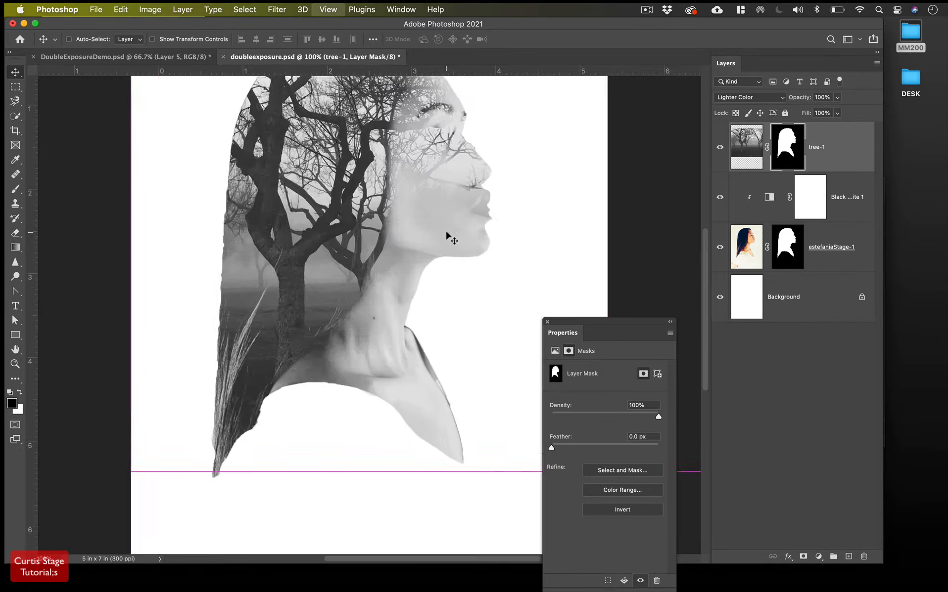
pyautogui.scroll(10, 446, 236)
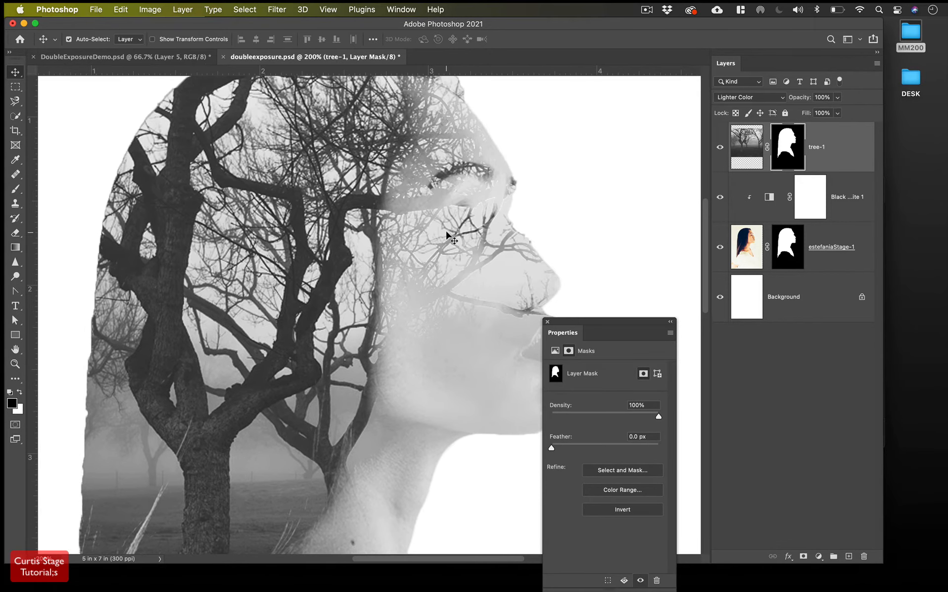
pyautogui.hscroll(6, 445, 237)
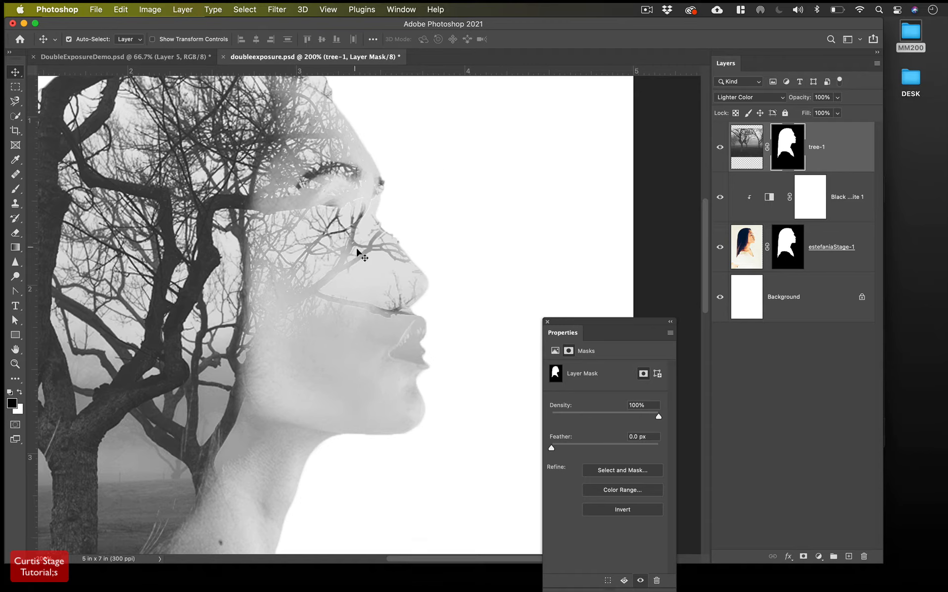
pyautogui.click(16, 189)
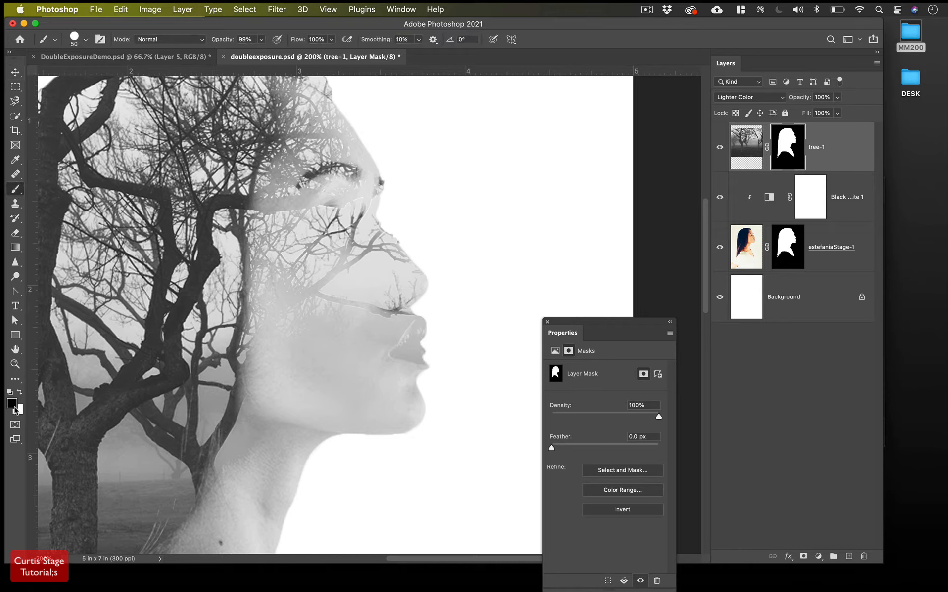
# Choose a soft round brush and test black strokes over the eye on tree-1's mask, then undo them
pyautogui.click(84, 39)
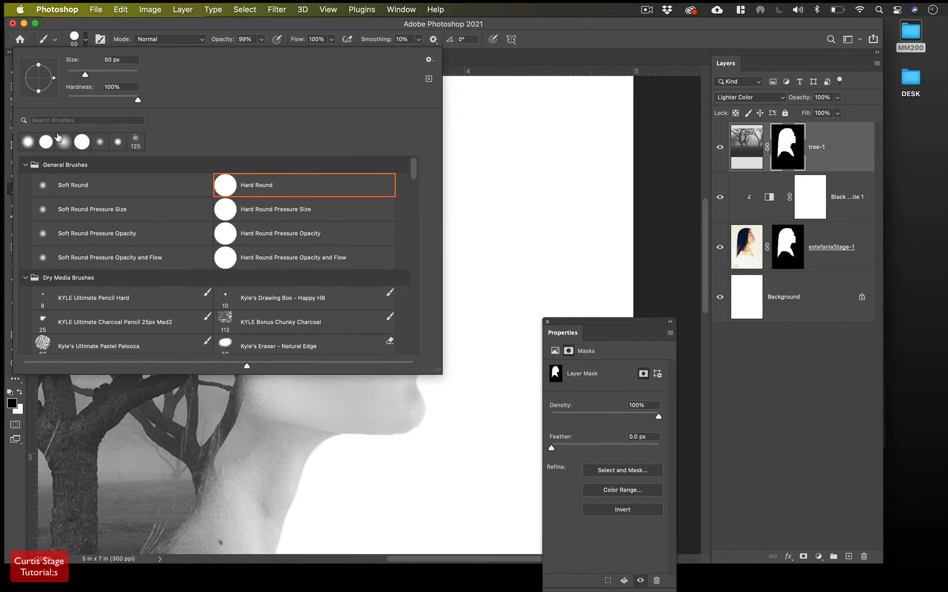
pyautogui.click(74, 37)
pyautogui.click(86, 39)
pyautogui.click(28, 143)
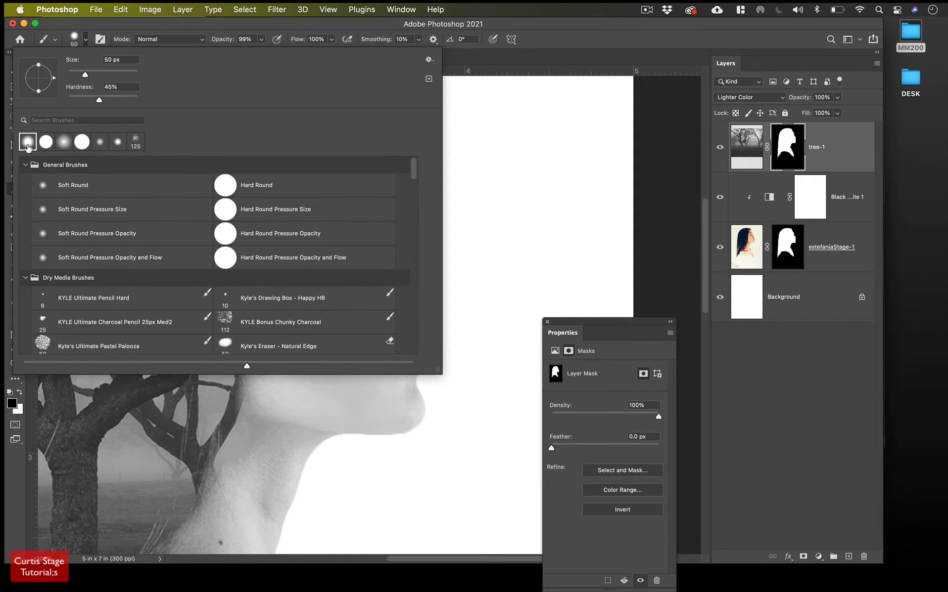
pyautogui.click(80, 42)
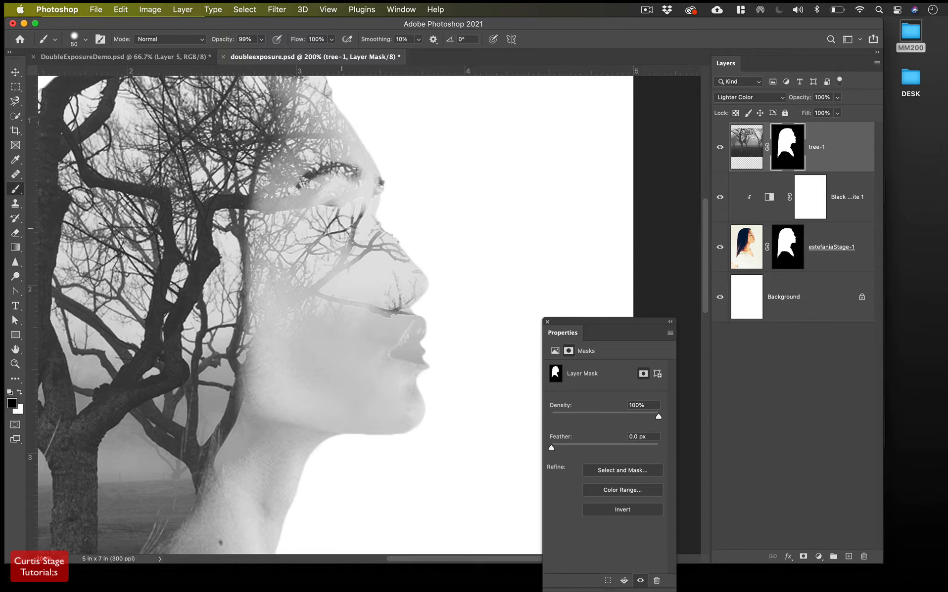
pyautogui.moveTo(350, 234)
pyautogui.mouseDown()
pyautogui.moveTo(343, 193)
pyautogui.moveTo(364, 232)
pyautogui.moveTo(329, 213)
pyautogui.moveTo(341, 250)
pyautogui.moveTo(368, 267)
pyautogui.moveTo(346, 183)
pyautogui.moveTo(343, 296)
pyautogui.mouseUp()
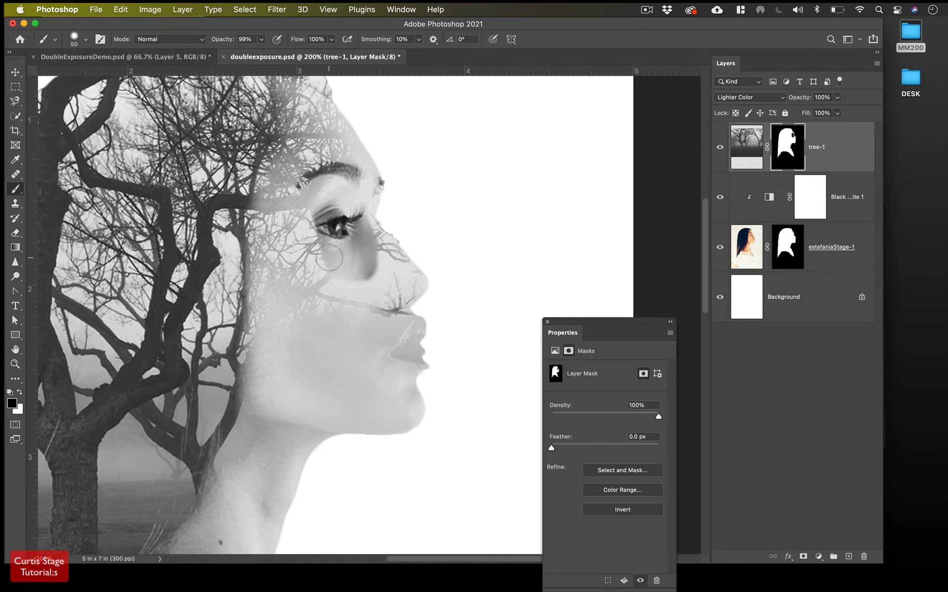
pyautogui.moveTo(330, 258); pyautogui.dragTo(331, 269)
pyautogui.press('super+z')
pyautogui.press('super+z')
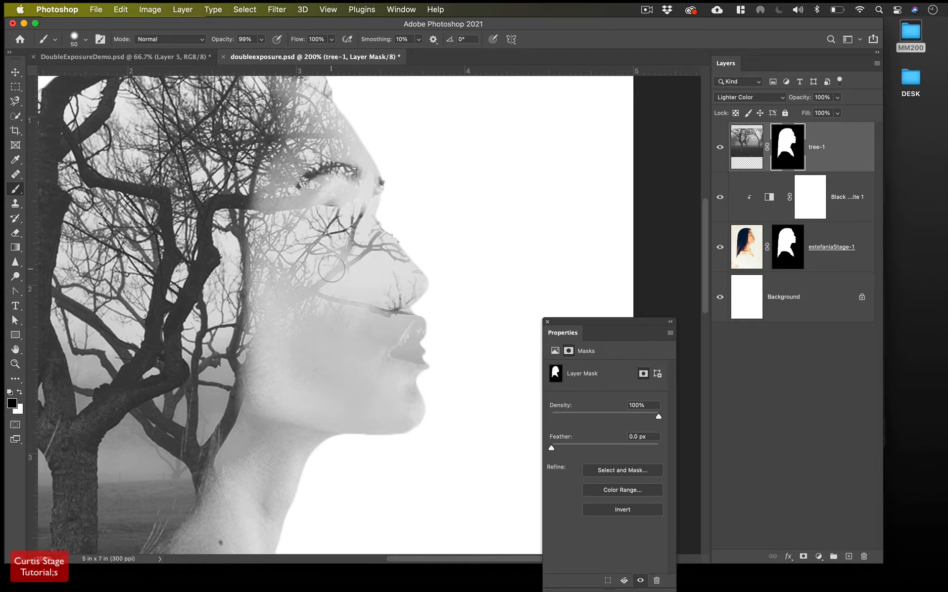
# Lower the brush opacity, enlarge it, and fade branches over the nose and eye, undoing the cheek stroke
pyautogui.moveTo(233, 42); pyautogui.dragTo(202, 44)
pyautogui.press(']')
pyautogui.press(']')
pyautogui.press(']')
pyautogui.press(']')
pyautogui.press(']')
pyautogui.press(']')
pyautogui.moveTo(345, 272)
pyautogui.mouseDown()
pyautogui.moveTo(328, 179)
pyautogui.moveTo(335, 234)
pyautogui.moveTo(372, 280)
pyautogui.moveTo(366, 357)
pyautogui.moveTo(342, 316)
pyautogui.moveTo(319, 142)
pyautogui.moveTo(310, 264)
pyautogui.moveTo(317, 300)
pyautogui.moveTo(327, 302)
pyautogui.moveTo(349, 266)
pyautogui.moveTo(381, 288)
pyautogui.moveTo(385, 371)
pyautogui.moveTo(364, 323)
pyautogui.moveTo(361, 256)
pyautogui.moveTo(311, 136)
pyautogui.moveTo(293, 145)
pyautogui.moveTo(286, 189)
pyautogui.moveTo(306, 286)
pyautogui.mouseUp()
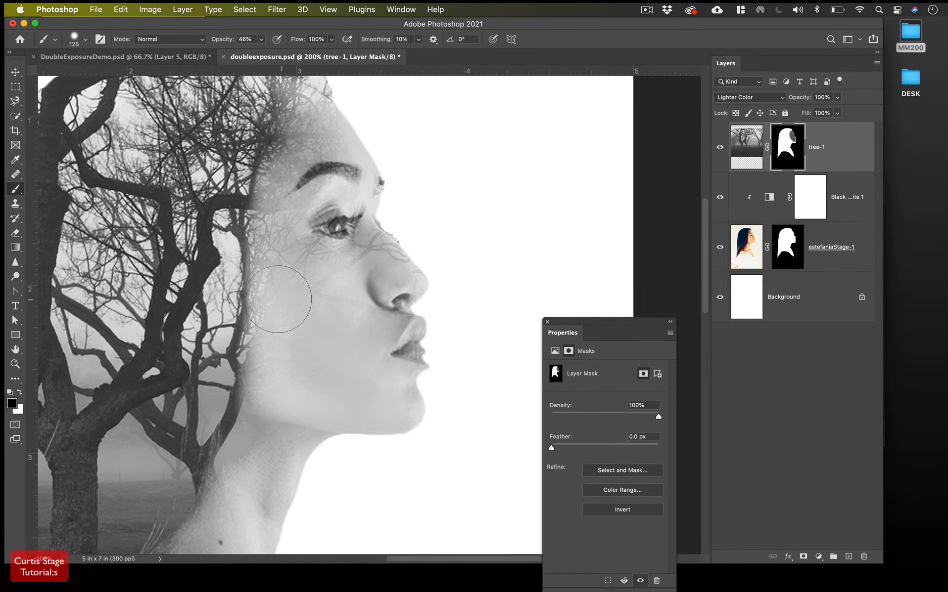
pyautogui.moveTo(275, 285)
pyautogui.mouseDown()
pyautogui.moveTo(242, 291)
pyautogui.moveTo(228, 257)
pyautogui.moveTo(198, 342)
pyautogui.moveTo(218, 366)
pyautogui.moveTo(262, 124)
pyautogui.moveTo(252, 131)
pyautogui.mouseUp()
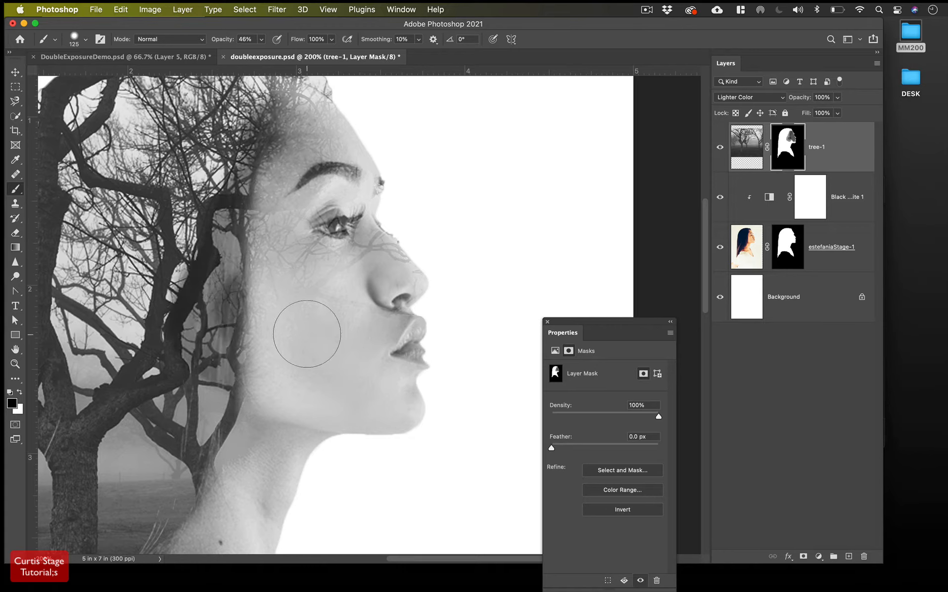
pyautogui.press('super+z')
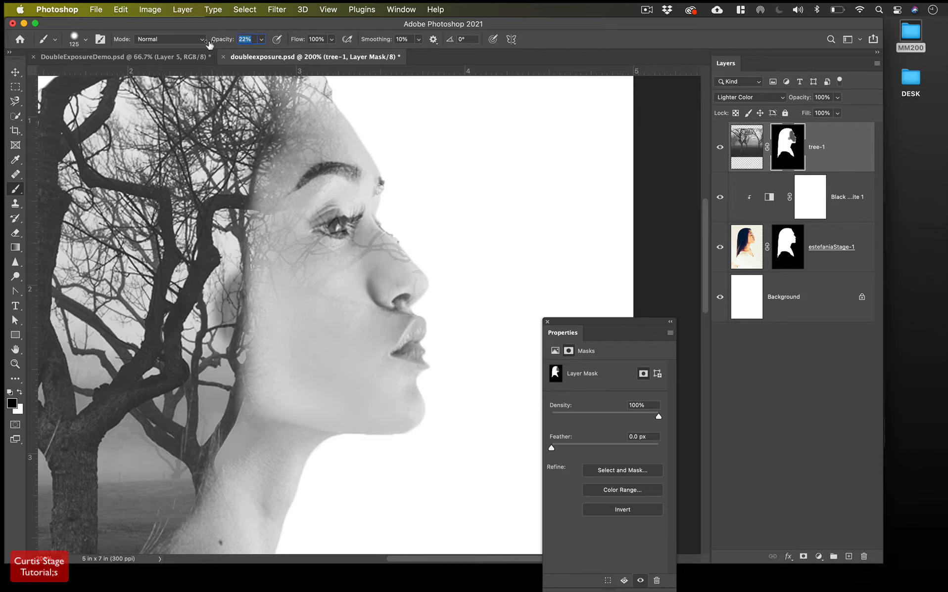
# Softly paint the mask over the cheek, ear, hair, forehead and hairline
pyautogui.moveTo(220, 336); pyautogui.dragTo(243, 241)
pyautogui.moveTo(229, 357)
pyautogui.mouseDown()
pyautogui.moveTo(218, 294)
pyautogui.moveTo(273, 162)
pyautogui.mouseUp()
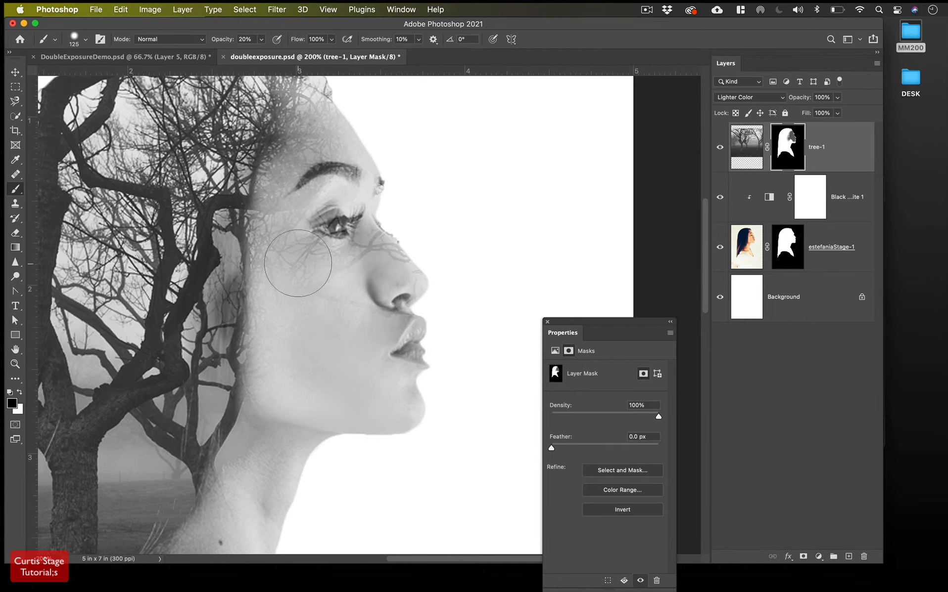
pyautogui.hscroll(-3, 316, 278)
pyautogui.scroll(5, 319, 275)
pyautogui.moveTo(346, 208)
pyautogui.mouseDown()
pyautogui.moveTo(328, 167)
pyautogui.moveTo(287, 352)
pyautogui.moveTo(290, 411)
pyautogui.mouseUp()
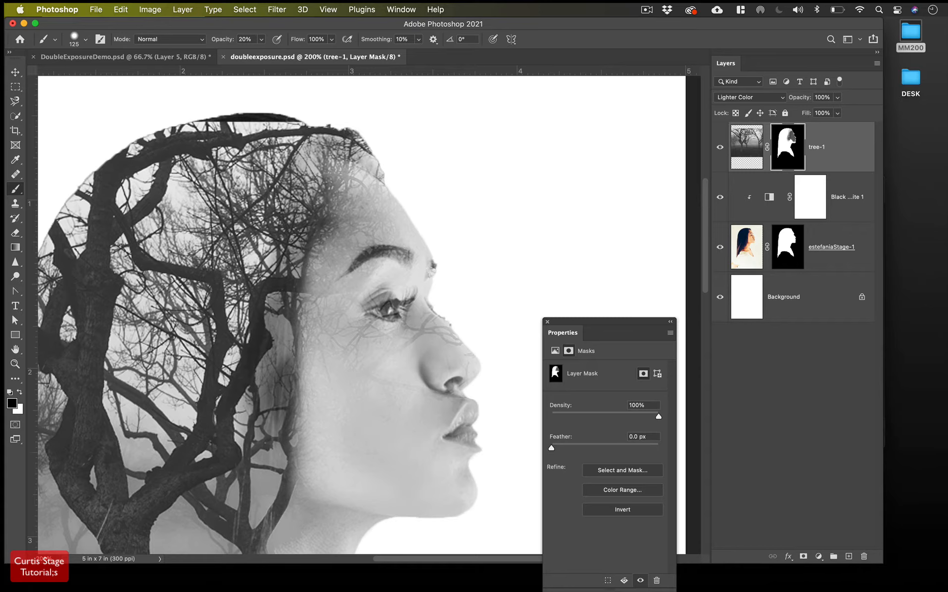
# Lightly blend the face edge and the lower trees near the neck on the mask
pyautogui.click(936, 197)
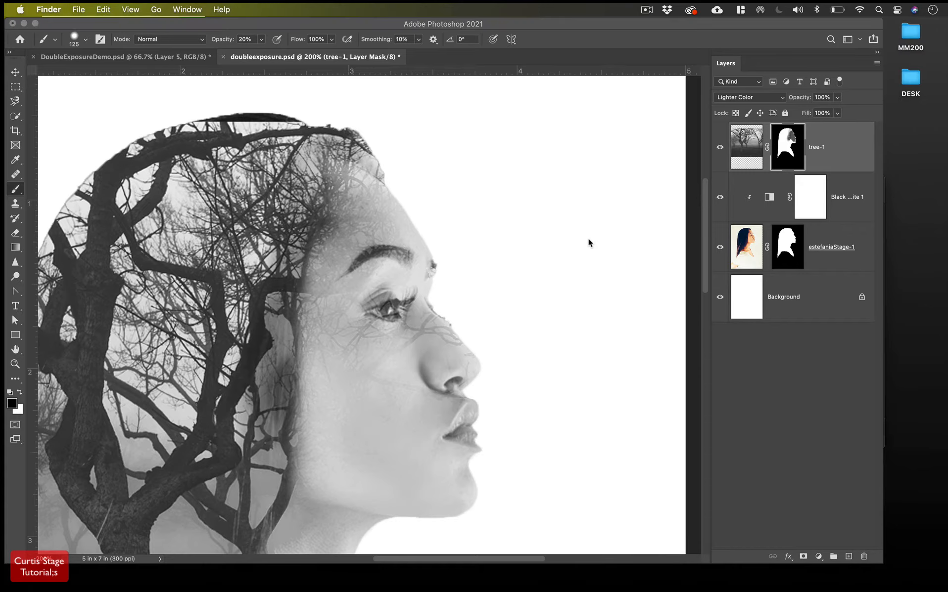
pyautogui.click(224, 43)
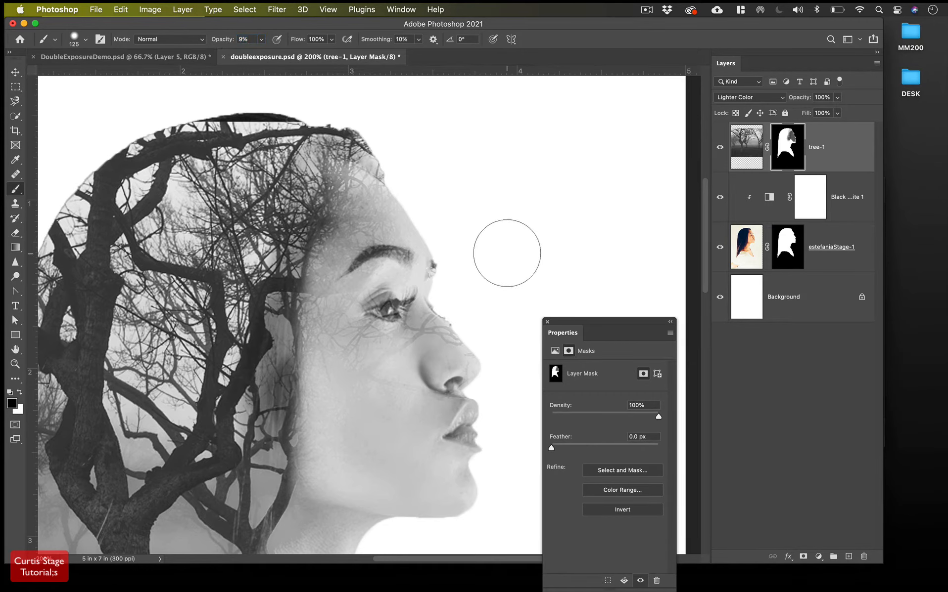
pyautogui.scroll(-2, 319, 322)
pyautogui.scroll(-5, 318, 323)
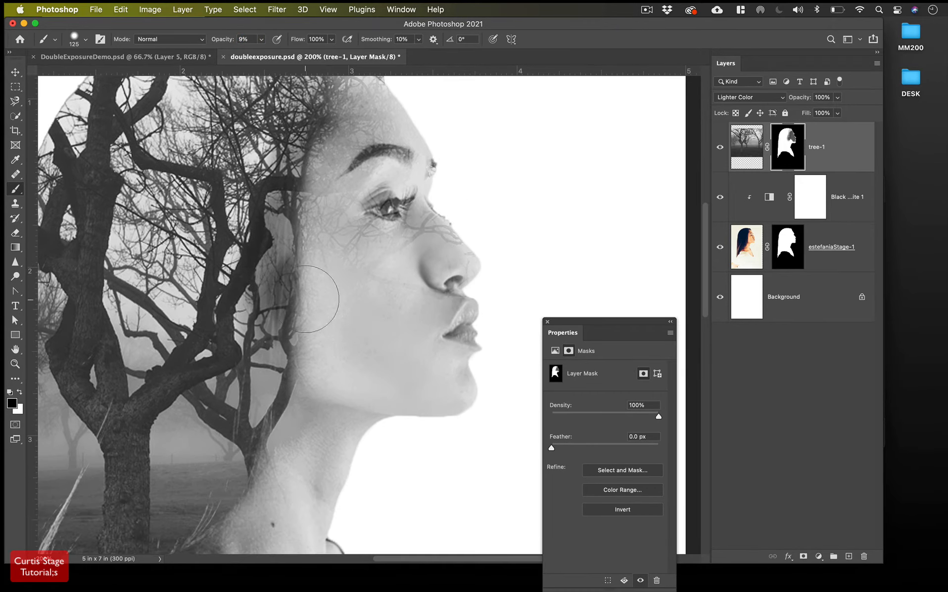
pyautogui.moveTo(297, 419)
pyautogui.mouseDown()
pyautogui.moveTo(287, 379)
pyautogui.moveTo(298, 283)
pyautogui.moveTo(292, 188)
pyautogui.moveTo(242, 439)
pyautogui.moveTo(310, 432)
pyautogui.moveTo(267, 435)
pyautogui.moveTo(235, 491)
pyautogui.moveTo(226, 529)
pyautogui.moveTo(203, 510)
pyautogui.moveTo(245, 422)
pyautogui.mouseUp()
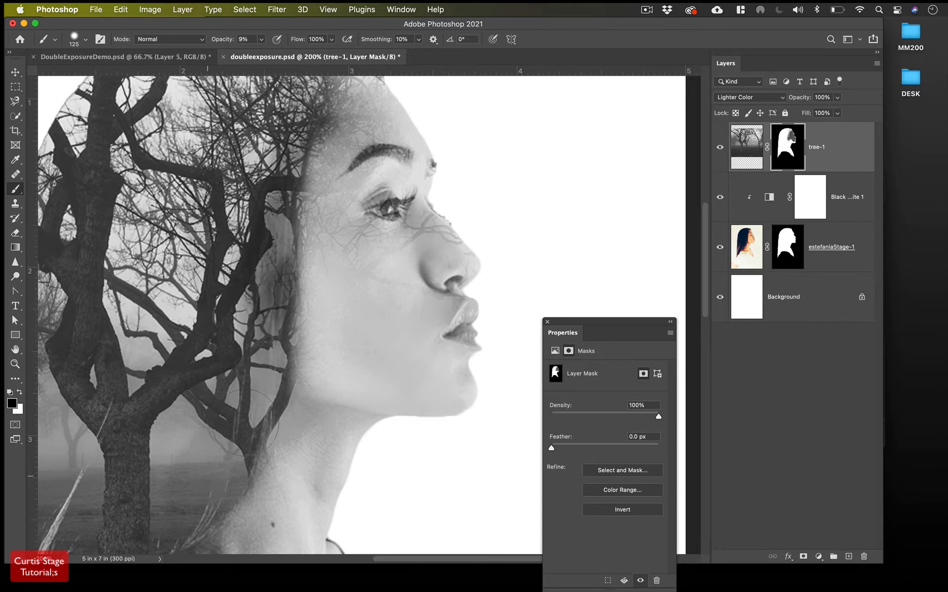
pyautogui.moveTo(295, 316)
pyautogui.mouseDown()
pyautogui.moveTo(205, 386)
pyautogui.moveTo(204, 418)
pyautogui.moveTo(178, 451)
pyautogui.moveTo(168, 497)
pyautogui.moveTo(167, 469)
pyautogui.moveTo(202, 379)
pyautogui.mouseUp()
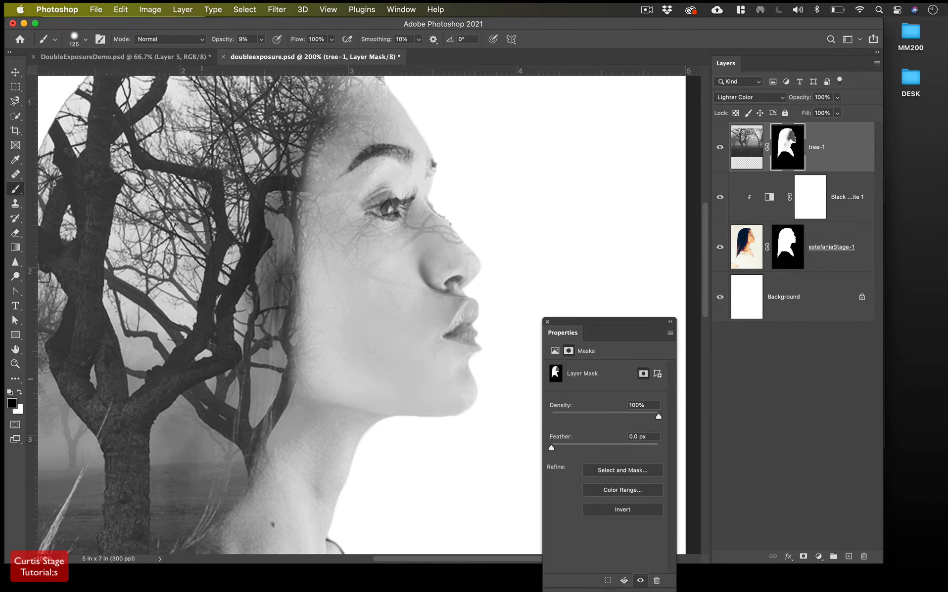
# Enlarge the brush to 400 px, darken tree-1's mask along the hair edge, and undo the face stroke
pyautogui.click(74, 40)
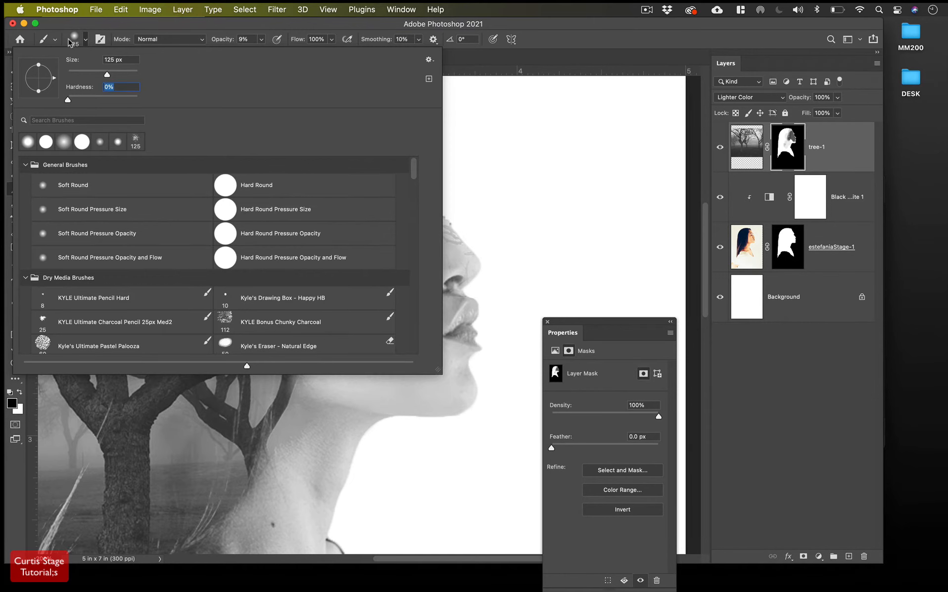
pyautogui.click(72, 41)
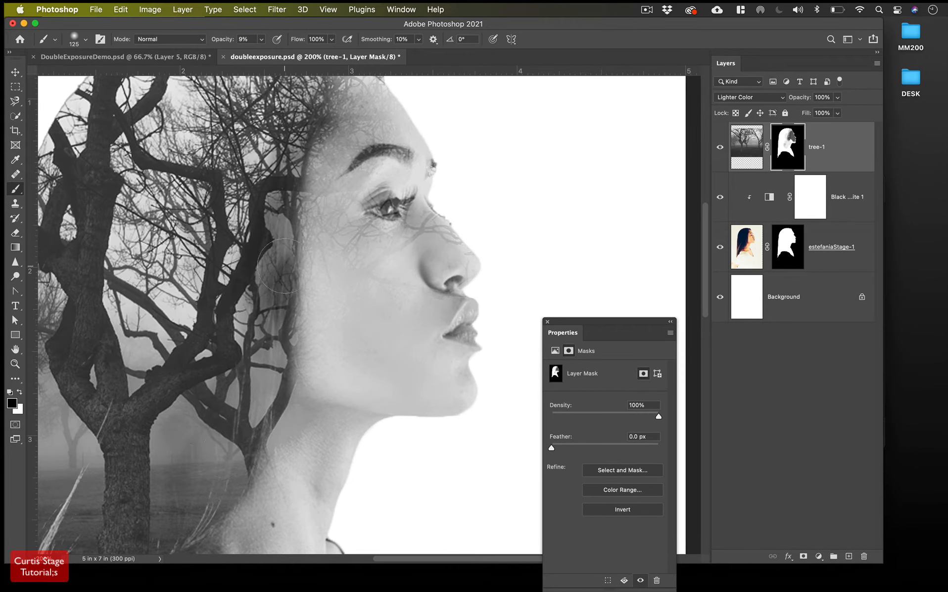
pyautogui.press(']')
pyautogui.press(']')
pyautogui.press(']')
pyautogui.press(']')
pyautogui.moveTo(294, 261)
pyautogui.mouseDown()
pyautogui.moveTo(293, 277)
pyautogui.moveTo(280, 225)
pyautogui.moveTo(277, 339)
pyautogui.moveTo(224, 473)
pyautogui.mouseUp()
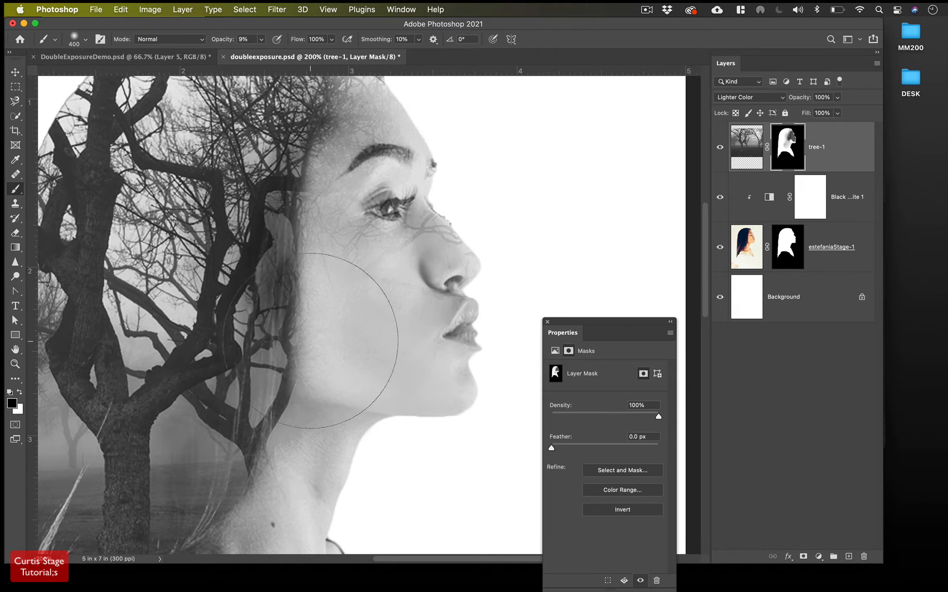
pyautogui.scroll(3, 338, 337)
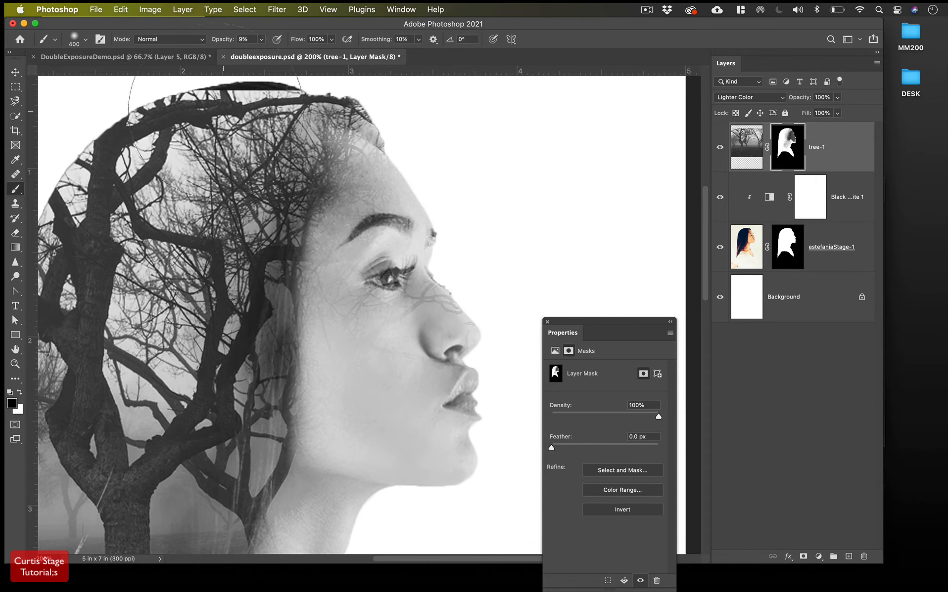
pyautogui.moveTo(444, 233)
pyautogui.mouseDown()
pyautogui.moveTo(434, 296)
pyautogui.moveTo(406, 275)
pyautogui.moveTo(456, 260)
pyautogui.mouseUp()
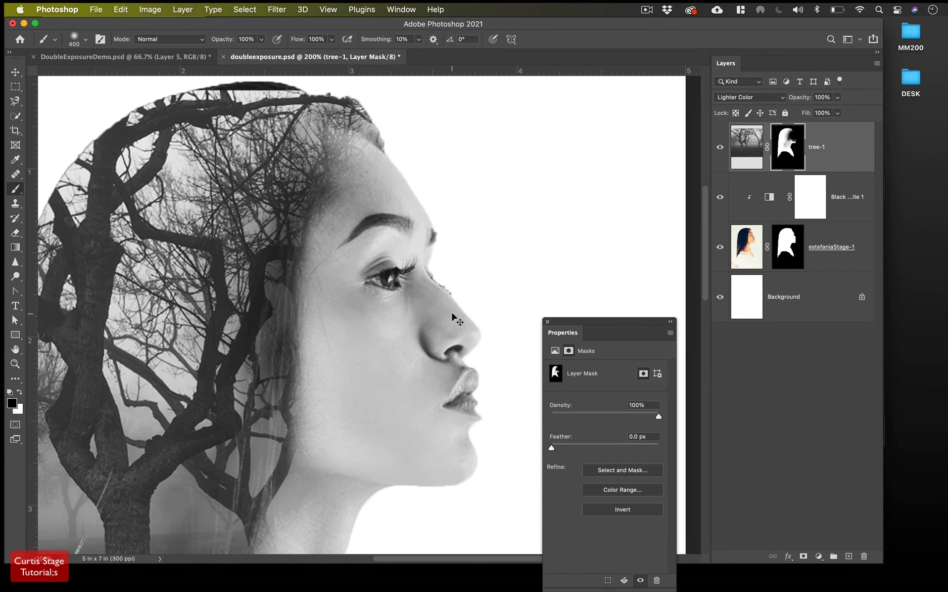
pyautogui.press('super+z')
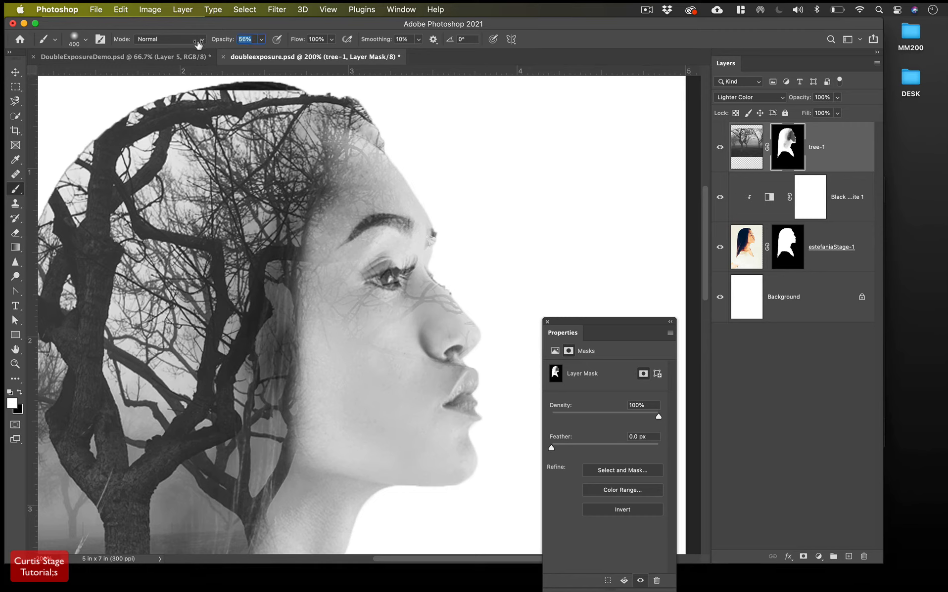
# Paint the tree-1 mask over the eye, shrinking the brush to 125 px
pyautogui.moveTo(419, 237)
pyautogui.mouseDown()
pyautogui.moveTo(429, 231)
pyautogui.moveTo(401, 236)
pyautogui.moveTo(406, 391)
pyautogui.moveTo(391, 412)
pyautogui.moveTo(360, 386)
pyautogui.mouseUp()
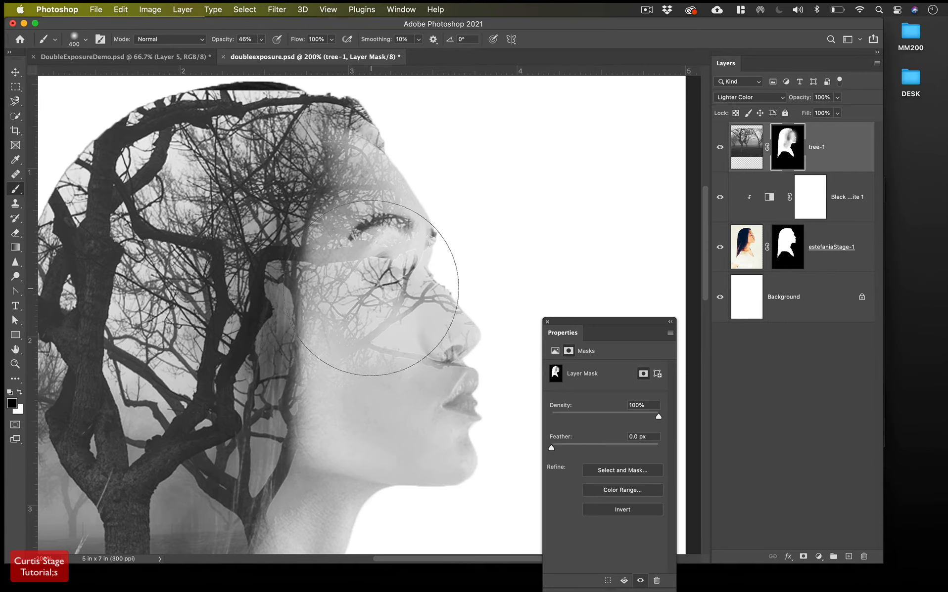
pyautogui.press('[')
pyautogui.press('[')
pyautogui.press('[')
pyautogui.press('[')
pyautogui.press('[')
pyautogui.press('[')
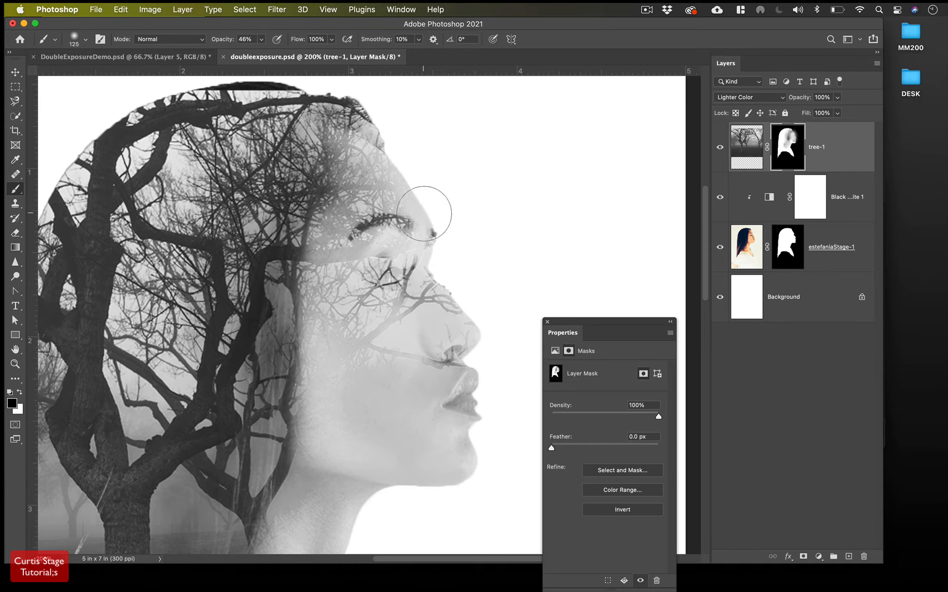
pyautogui.moveTo(391, 282)
pyautogui.mouseDown()
pyautogui.moveTo(368, 284)
pyautogui.moveTo(371, 243)
pyautogui.moveTo(386, 223)
pyautogui.moveTo(440, 348)
pyautogui.moveTo(444, 393)
pyautogui.mouseUp()
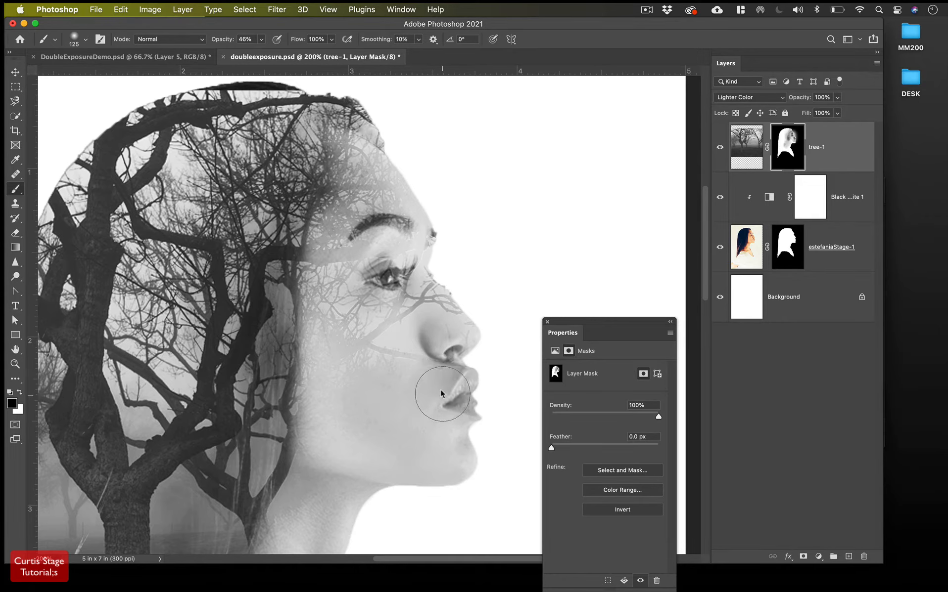
pyautogui.click(74, 38)
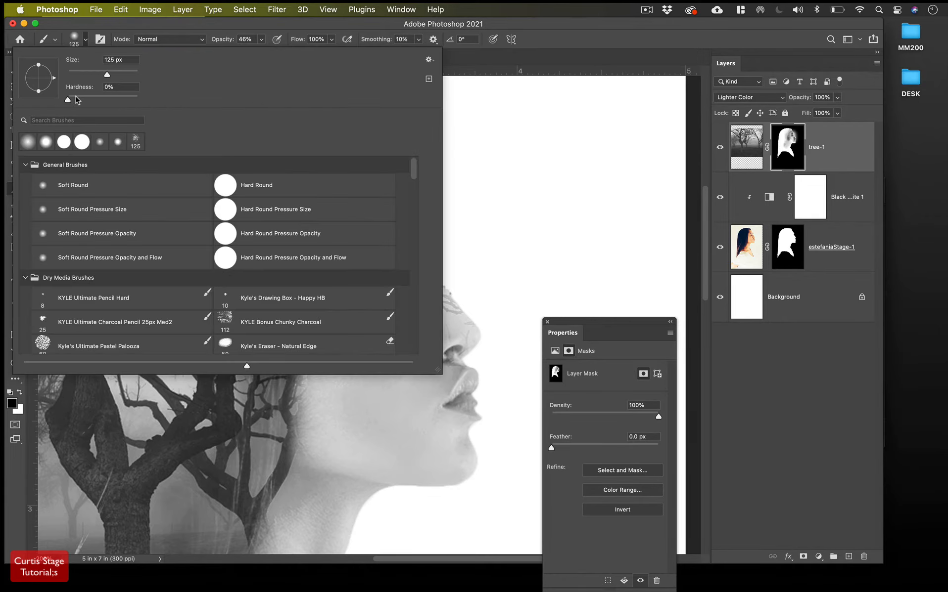
pyautogui.click(74, 38)
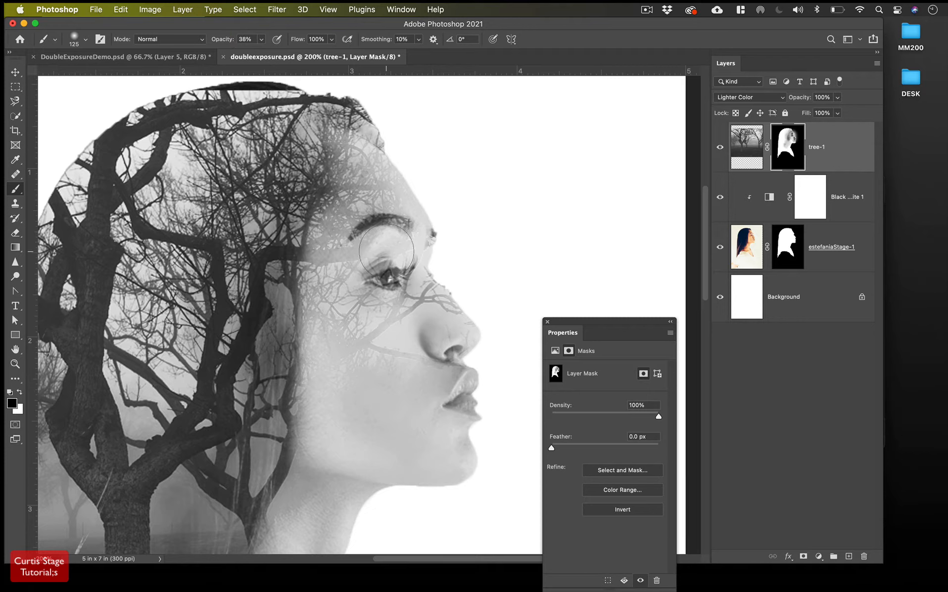
# Fade the branches over the eye, eyebrow, nose bridge and nose, then fit the image on screen
pyautogui.moveTo(386, 252); pyautogui.dragTo(394, 265)
pyautogui.click(383, 270)
pyautogui.click(403, 274)
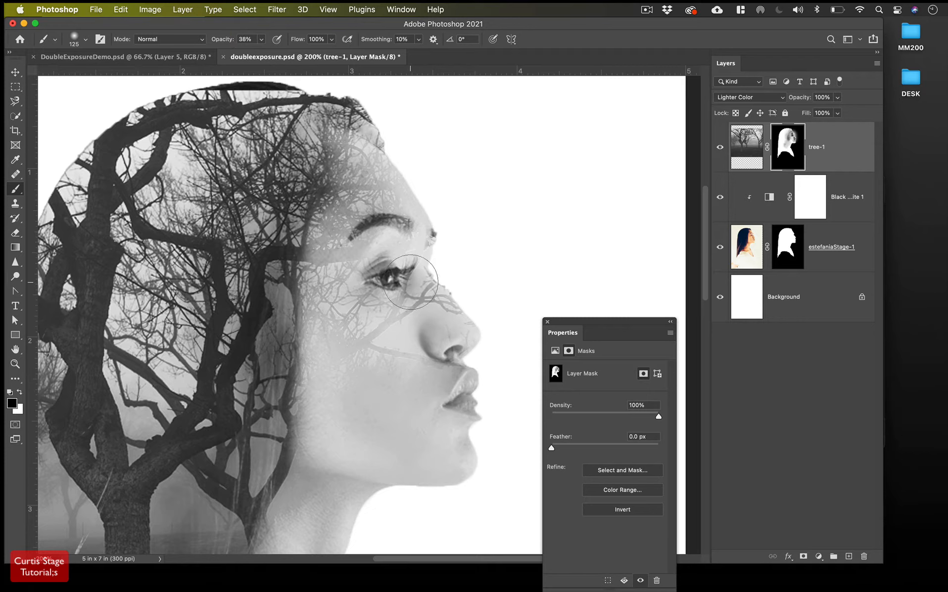
pyautogui.moveTo(411, 282)
pyautogui.mouseDown()
pyautogui.moveTo(402, 255)
pyautogui.moveTo(381, 275)
pyautogui.mouseUp()
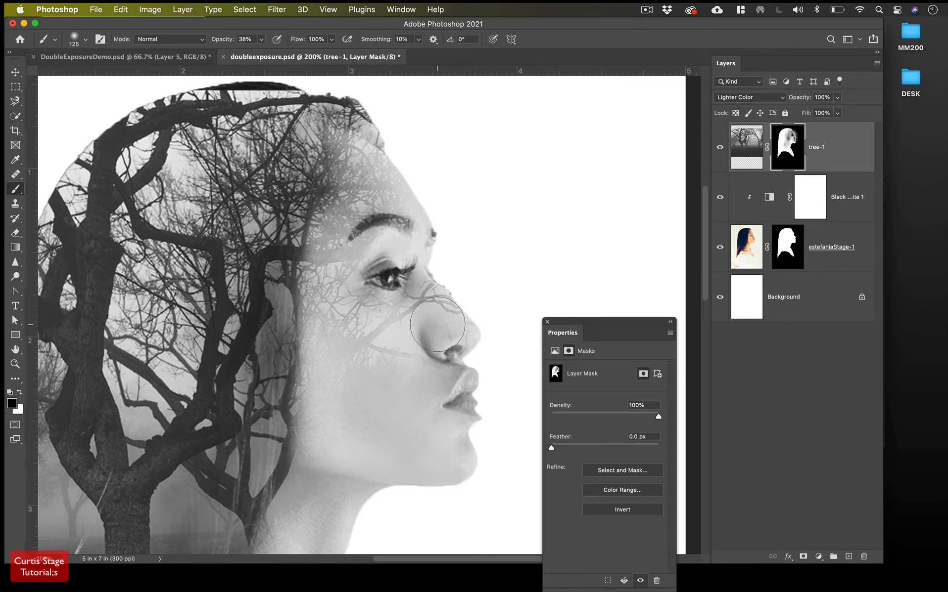
pyautogui.moveTo(437, 324)
pyautogui.mouseDown()
pyautogui.moveTo(446, 291)
pyautogui.moveTo(426, 257)
pyautogui.mouseUp()
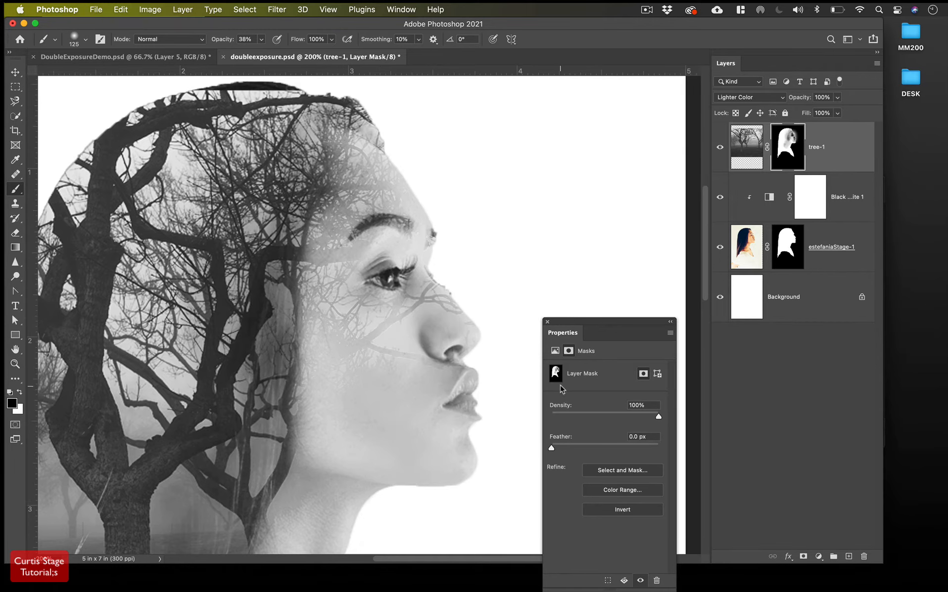
pyautogui.press('super+0')
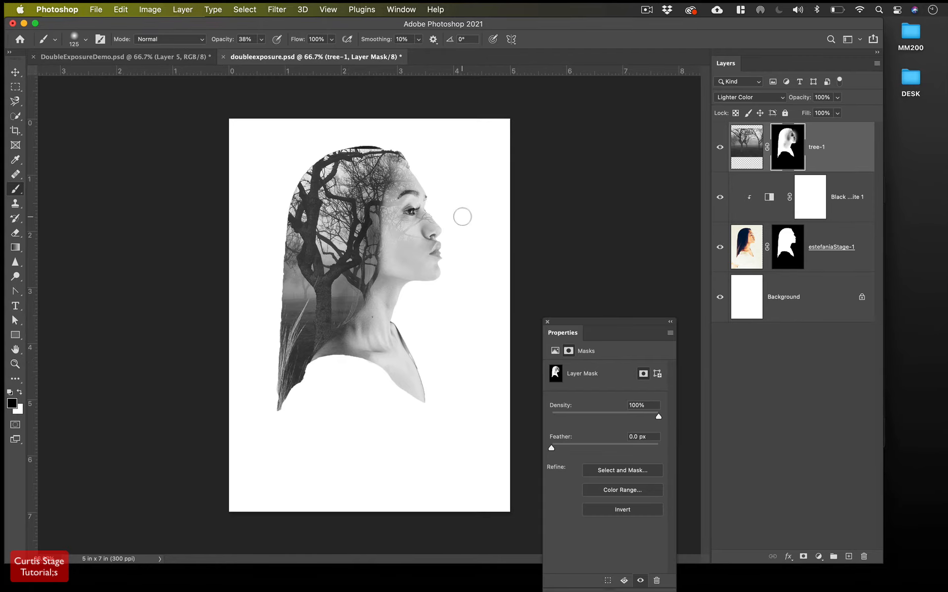
pyautogui.scroll(5, 462, 222)
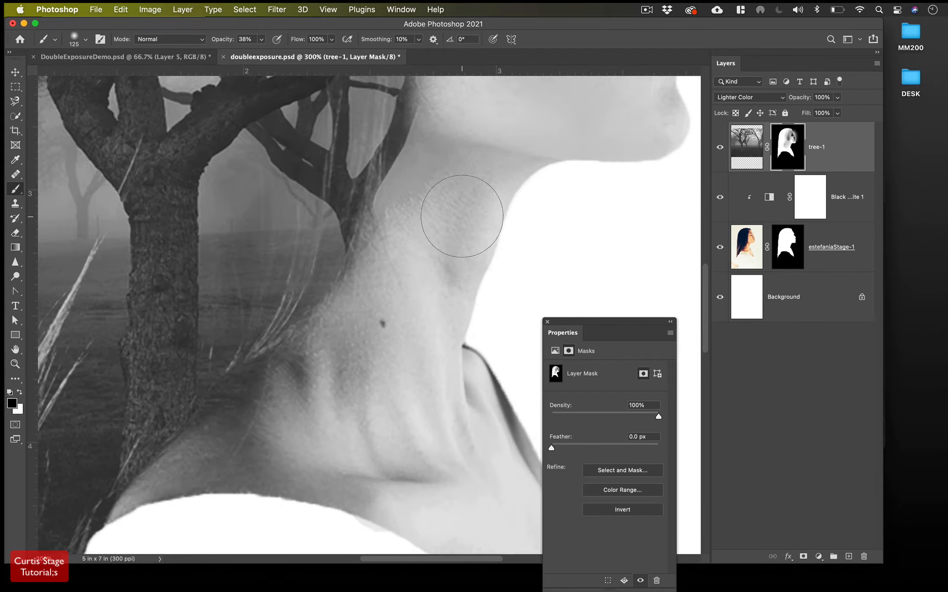
pyautogui.hscroll(15, 444, 234)
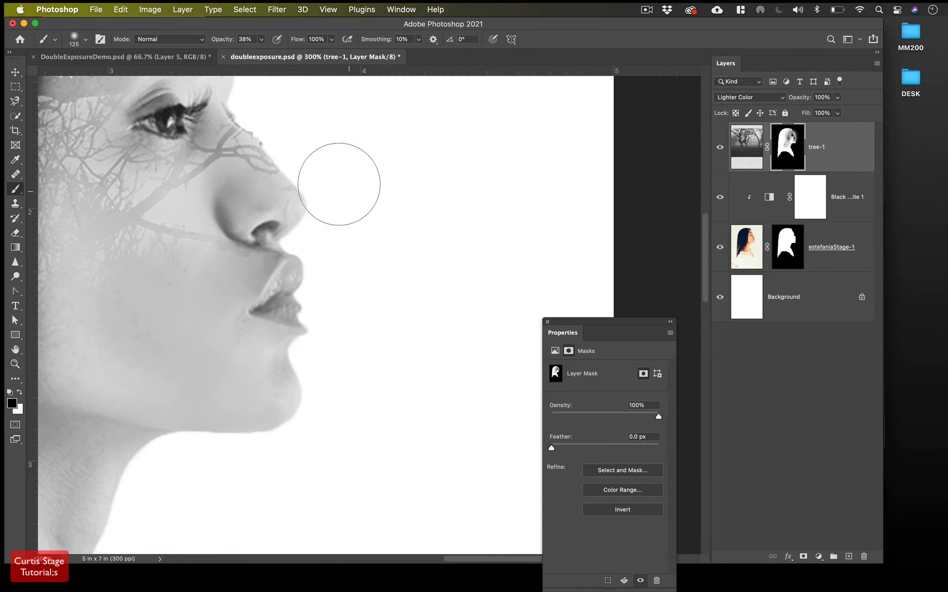
# Select the estefaniaStage-1 layer mask and set a hard round brush at 15 px
pyautogui.click(793, 255)
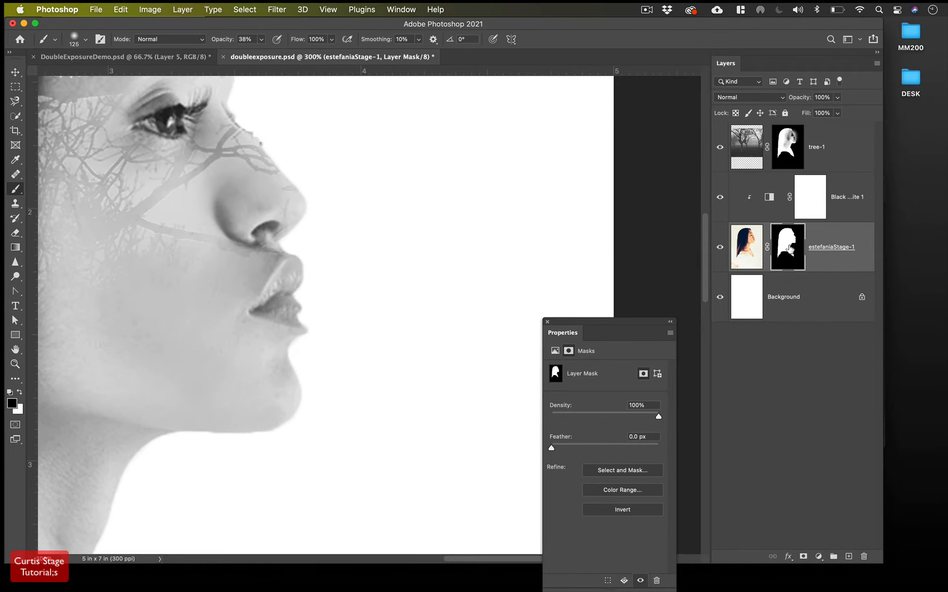
pyautogui.scroll(1, 457, 236)
pyautogui.scroll(4, 457, 237)
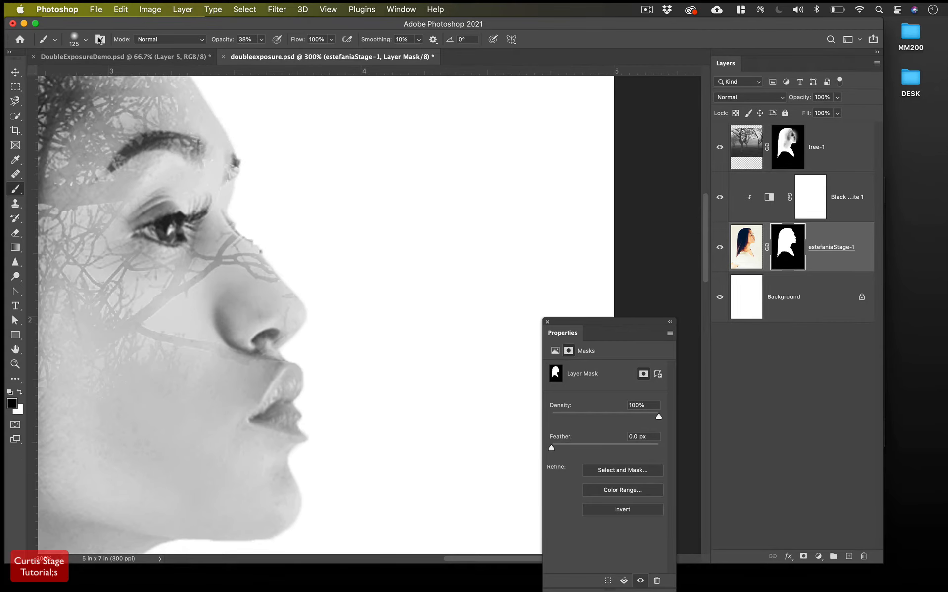
pyautogui.click(81, 42)
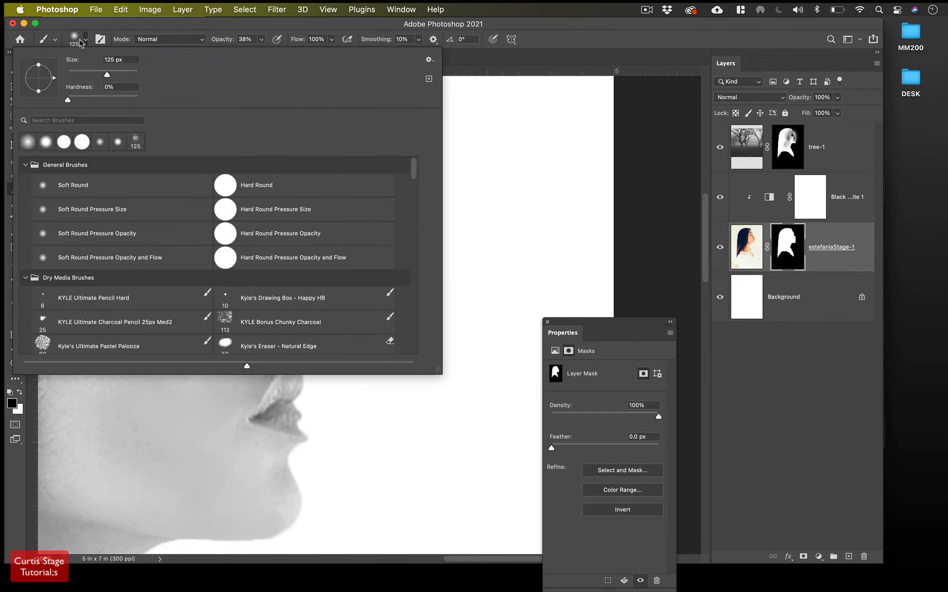
pyautogui.click(64, 143)
pyautogui.click(74, 42)
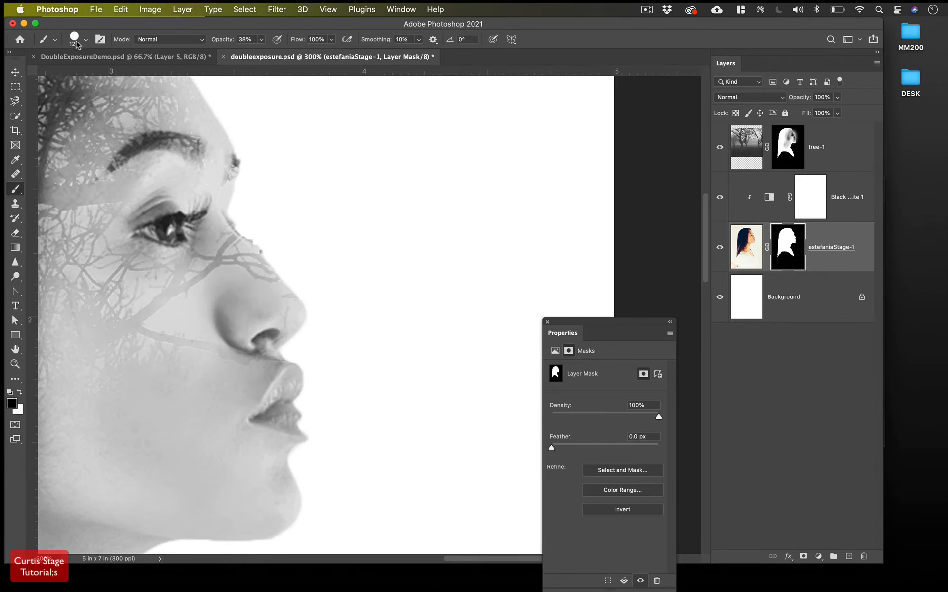
pyautogui.press('[')
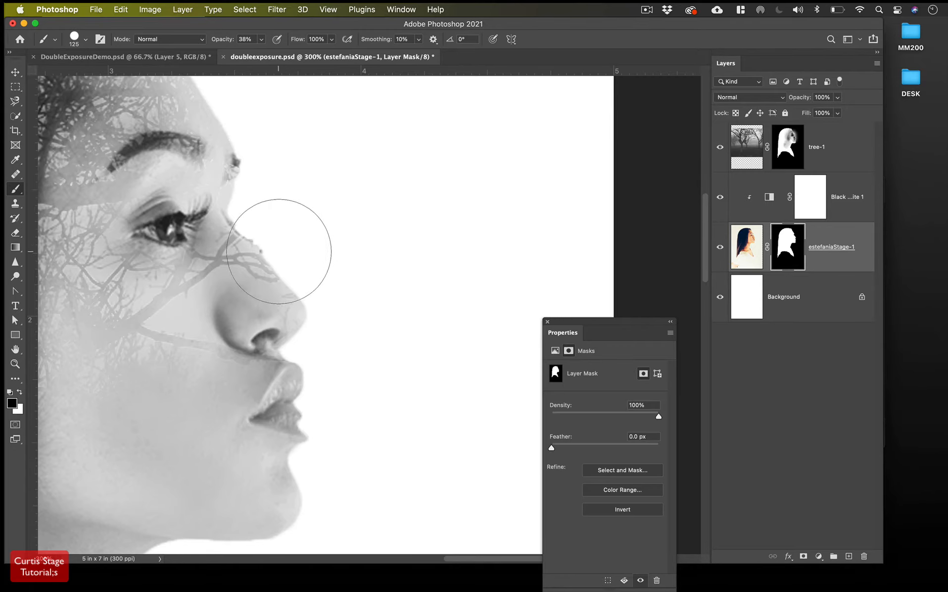
pyautogui.press('[')
pyautogui.press('[')
pyautogui.press('[')
pyautogui.press('[')
pyautogui.press('[')
pyautogui.press('[')
pyautogui.press('[')
pyautogui.press('[')
pyautogui.press('[')
pyautogui.press('[')
pyautogui.press('[')
pyautogui.press('[')
# Zoom to 500% and clean the mask along the lower lip edge at 100% opacity
pyautogui.press('super+equal')
pyautogui.press('super+equal')
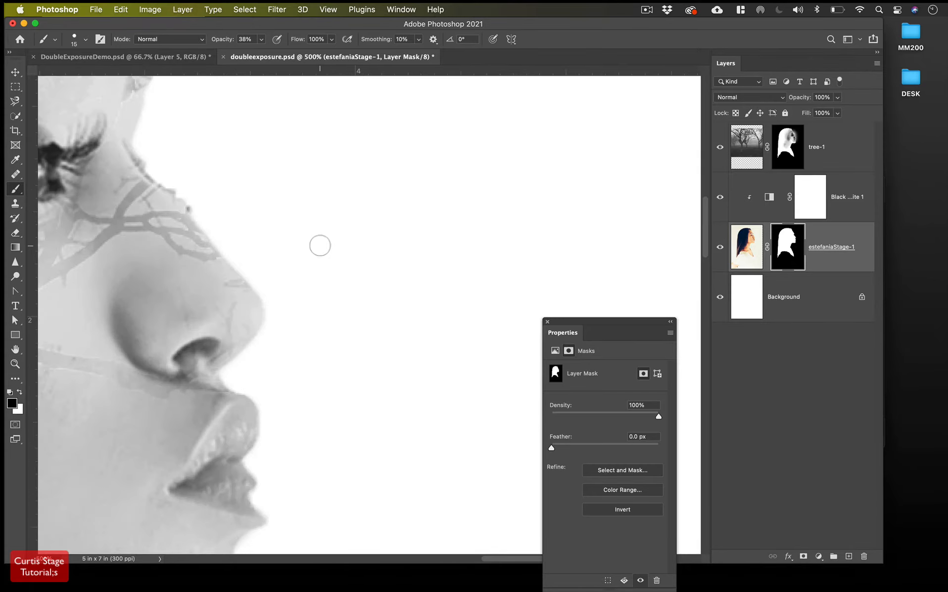
pyautogui.hscroll(-6, 320, 246)
pyautogui.scroll(-2, 320, 245)
pyautogui.hscroll(4, 322, 250)
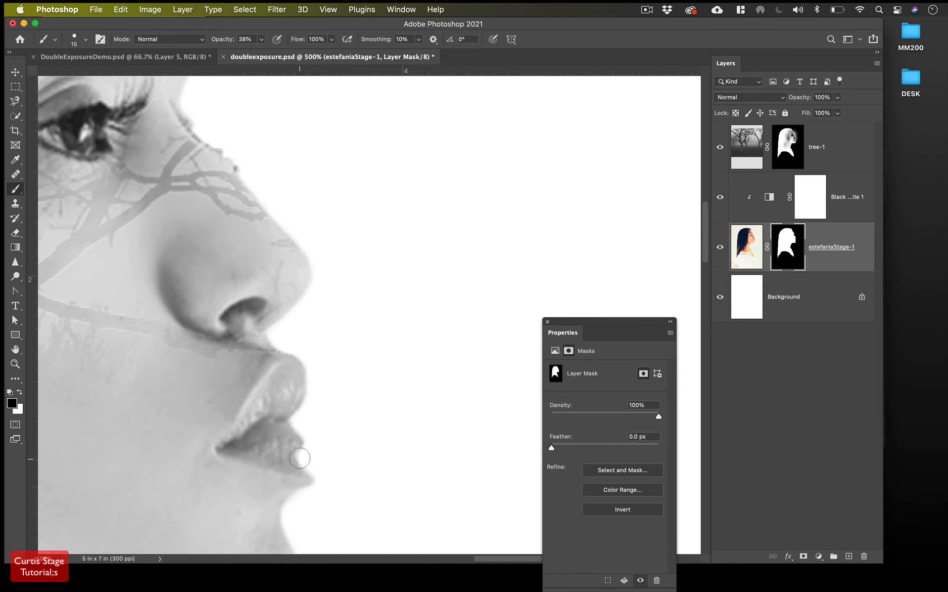
pyautogui.moveTo(300, 459); pyautogui.dragTo(301, 465)
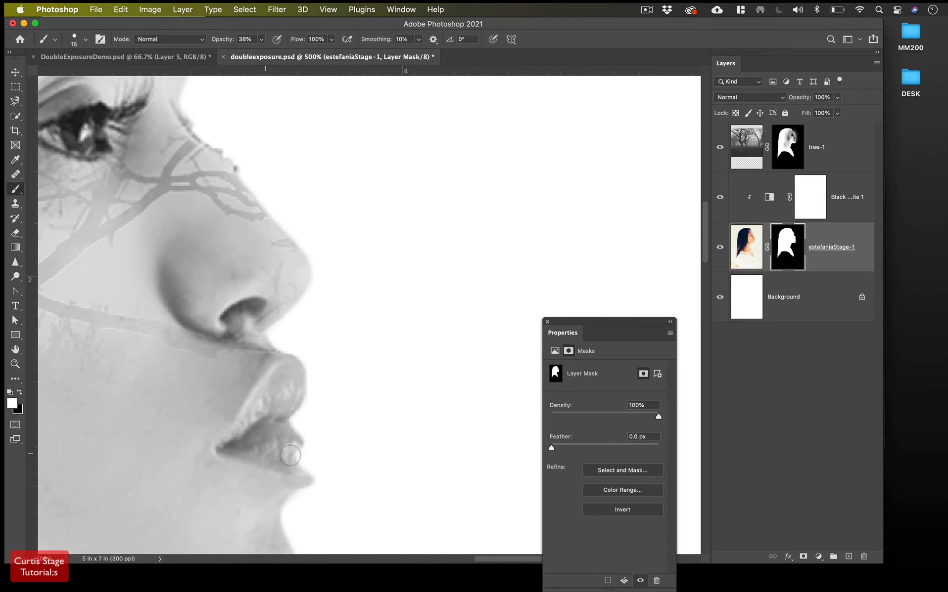
pyautogui.moveTo(291, 443)
pyautogui.mouseDown()
pyautogui.moveTo(302, 468)
pyautogui.moveTo(295, 448)
pyautogui.mouseUp()
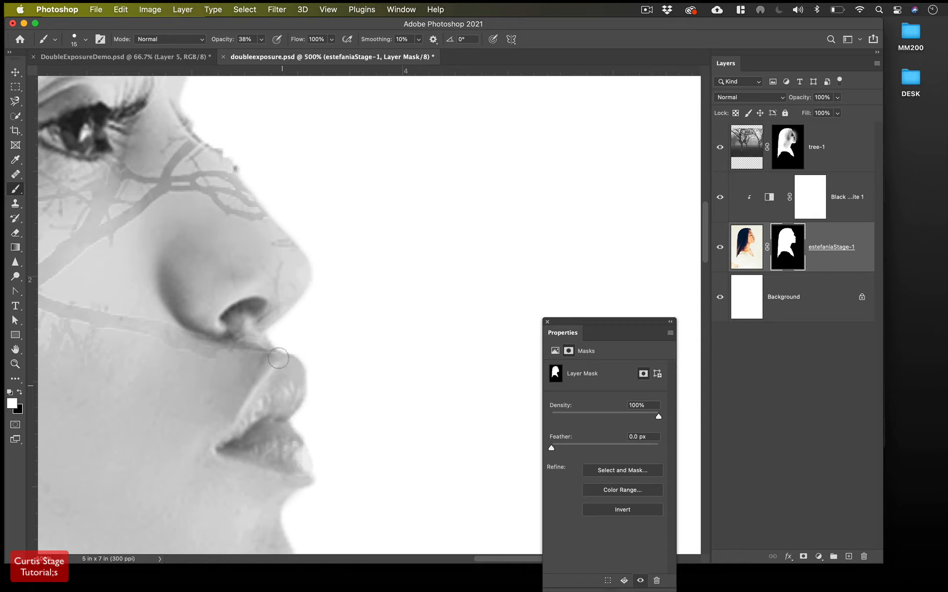
pyautogui.moveTo(223, 39); pyautogui.dragTo(306, 38)
pyautogui.moveTo(288, 445); pyautogui.dragTo(298, 466)
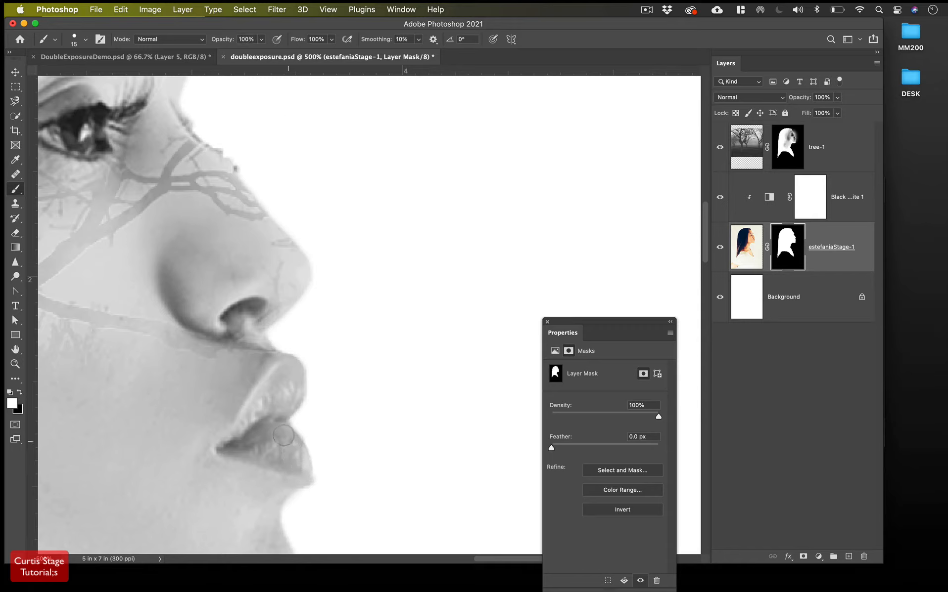
# Clean the mask edge along the nose bridge and clear the grey patch beside the brow
pyautogui.scroll(4, 299, 321)
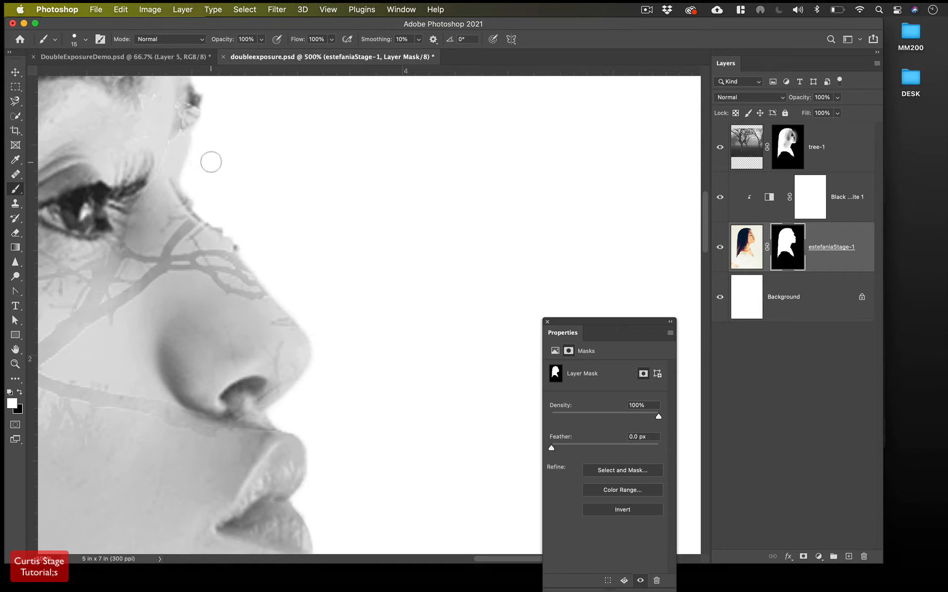
pyautogui.moveTo(183, 210)
pyautogui.mouseDown()
pyautogui.moveTo(201, 177)
pyautogui.moveTo(178, 183)
pyautogui.moveTo(200, 171)
pyautogui.moveTo(186, 190)
pyautogui.moveTo(189, 207)
pyautogui.moveTo(188, 164)
pyautogui.moveTo(195, 209)
pyautogui.moveTo(238, 196)
pyautogui.moveTo(222, 209)
pyautogui.moveTo(205, 214)
pyautogui.moveTo(249, 186)
pyautogui.moveTo(205, 206)
pyautogui.moveTo(233, 213)
pyautogui.moveTo(245, 179)
pyautogui.mouseUp()
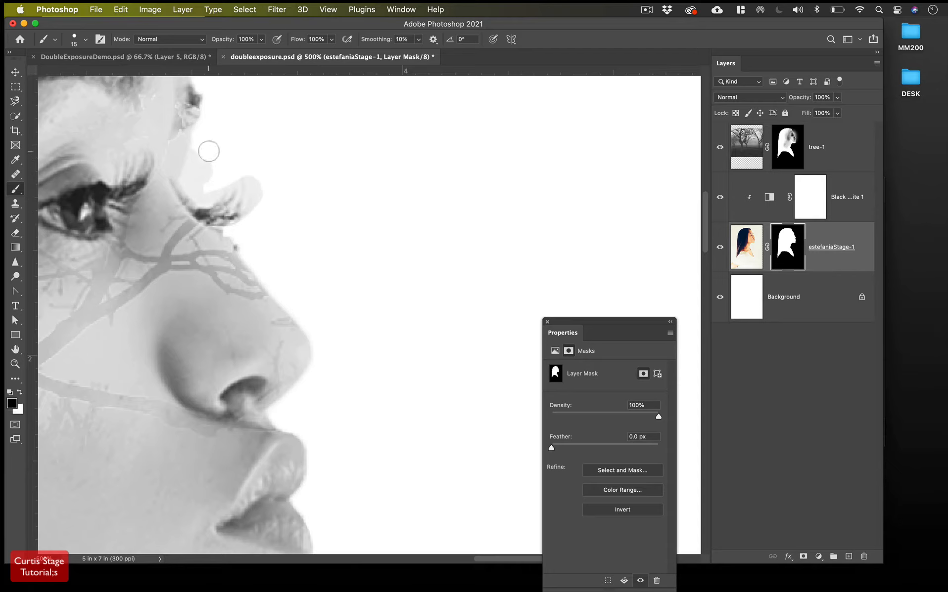
pyautogui.moveTo(192, 182); pyautogui.dragTo(210, 121)
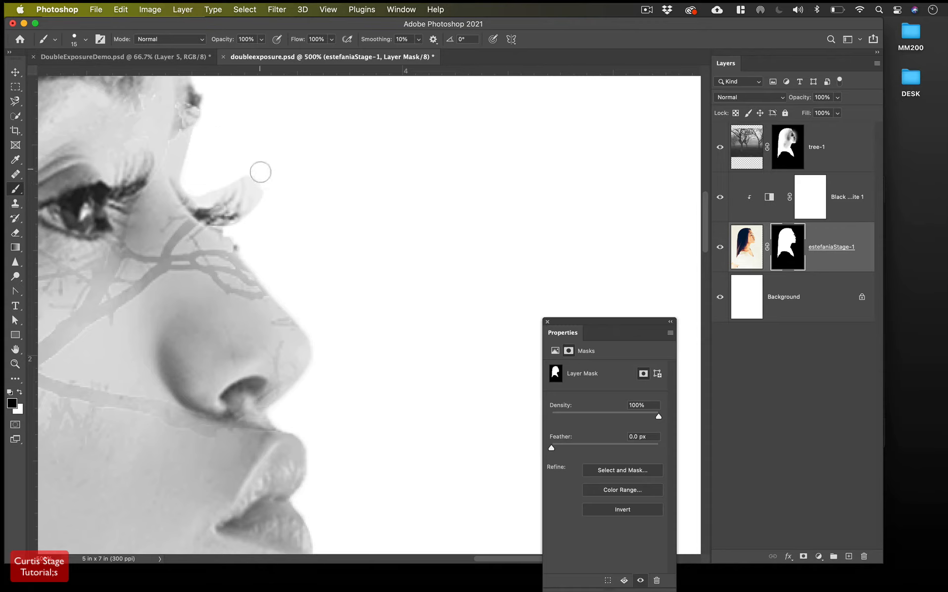
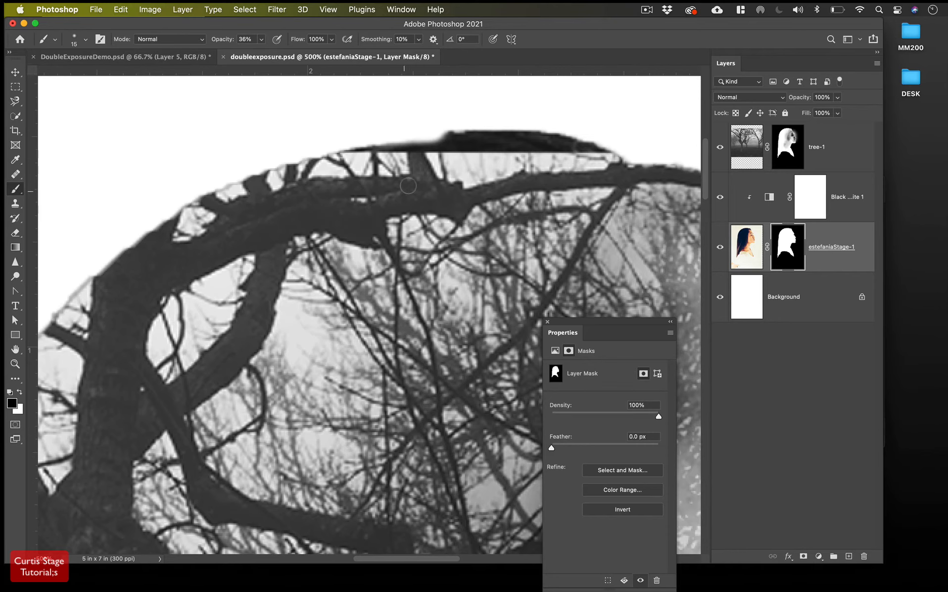
# Enlarge the brush to 40 px, paint the hair edges at the top of the head and lower left, then fit the view
pyautogui.press(']')
pyautogui.press(']')
pyautogui.press(']')
pyautogui.press('super+minus')
pyautogui.press('super+minus')
pyautogui.press('super+minus')
pyautogui.press('super+minus')
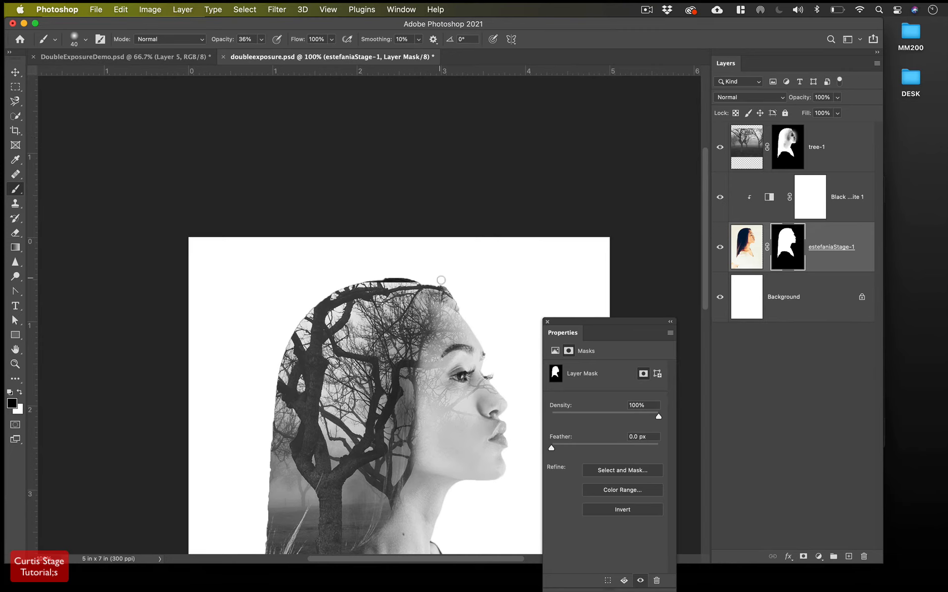
pyautogui.moveTo(415, 279); pyautogui.dragTo(360, 280)
pyautogui.scroll(-10, 335, 227)
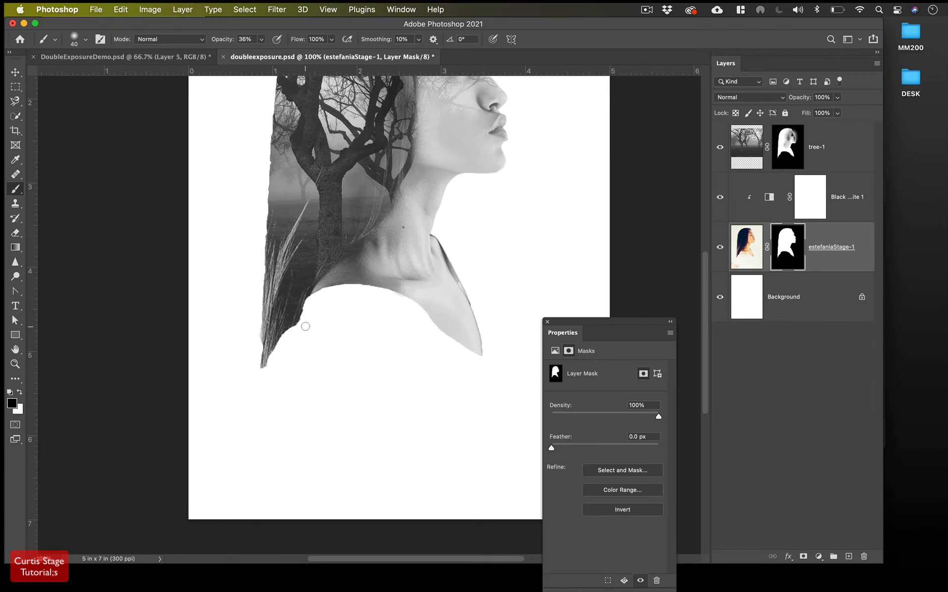
pyautogui.moveTo(307, 305)
pyautogui.mouseDown()
pyautogui.moveTo(283, 341)
pyautogui.moveTo(308, 299)
pyautogui.moveTo(336, 287)
pyautogui.moveTo(382, 289)
pyautogui.moveTo(431, 327)
pyautogui.mouseUp()
pyautogui.scroll(6, 357, 313)
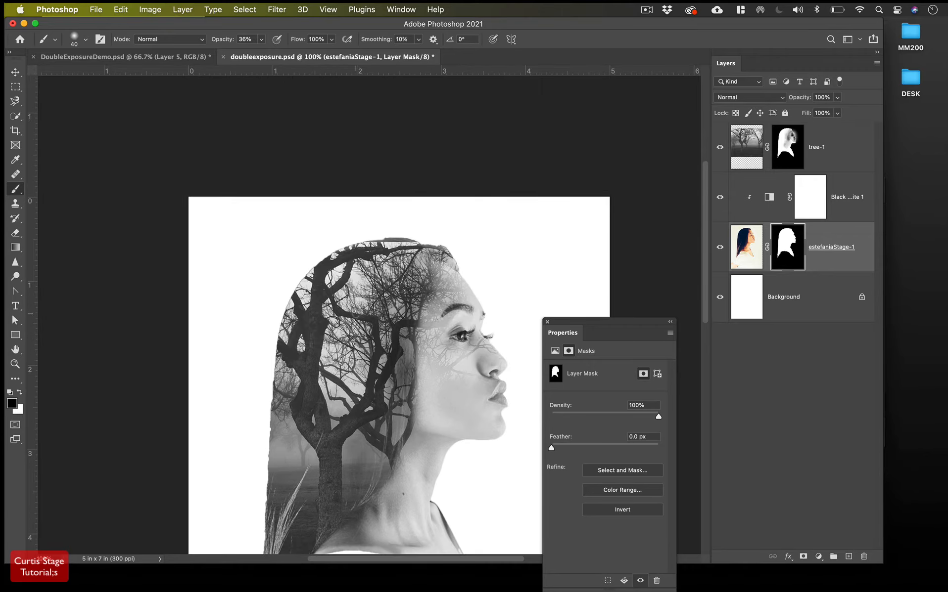
pyautogui.scroll(-3, 354, 311)
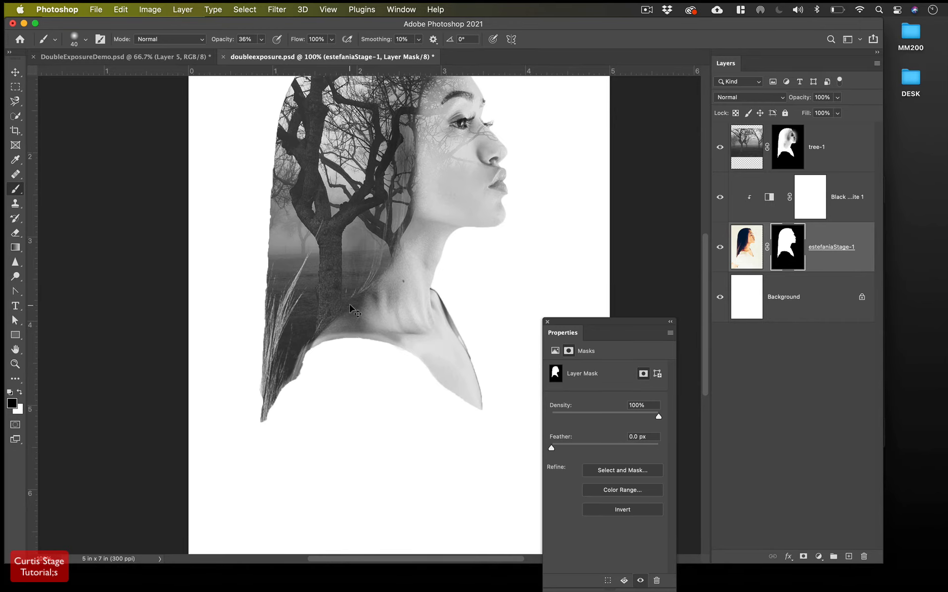
pyautogui.press('super+minus')
pyautogui.press('super+minus')
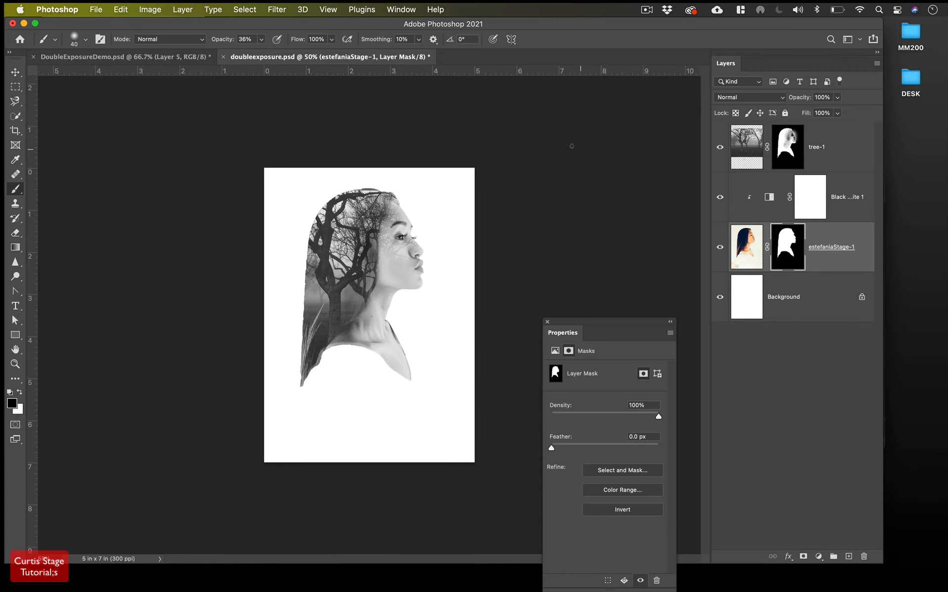
# Unlink tree-1 from its mask and shift the tree image up-left to X -0.32 in, Y 0.48 in
pyautogui.click(745, 152)
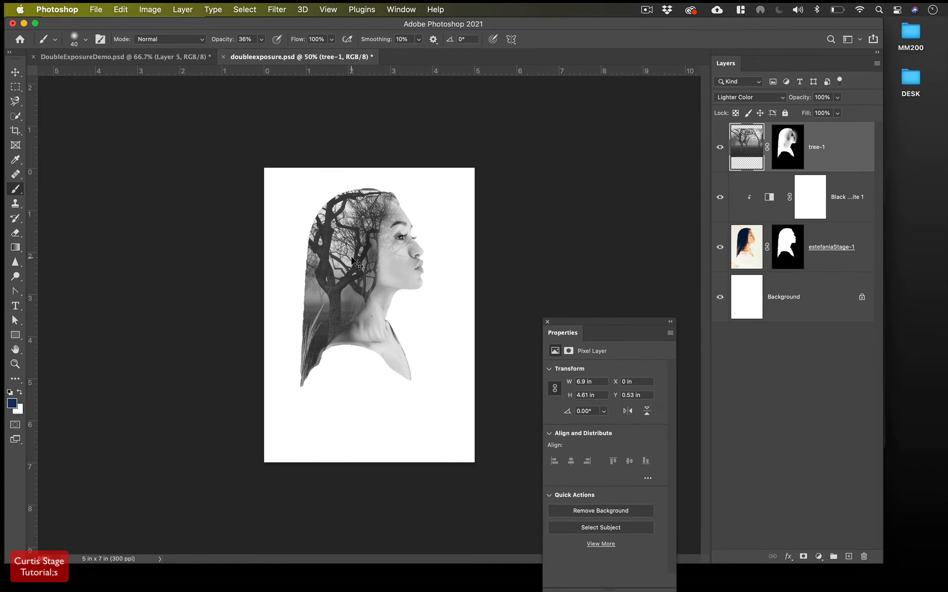
pyautogui.scroll(3, 352, 263)
pyautogui.scroll(2, 351, 257)
pyautogui.hscroll(2, 350, 257)
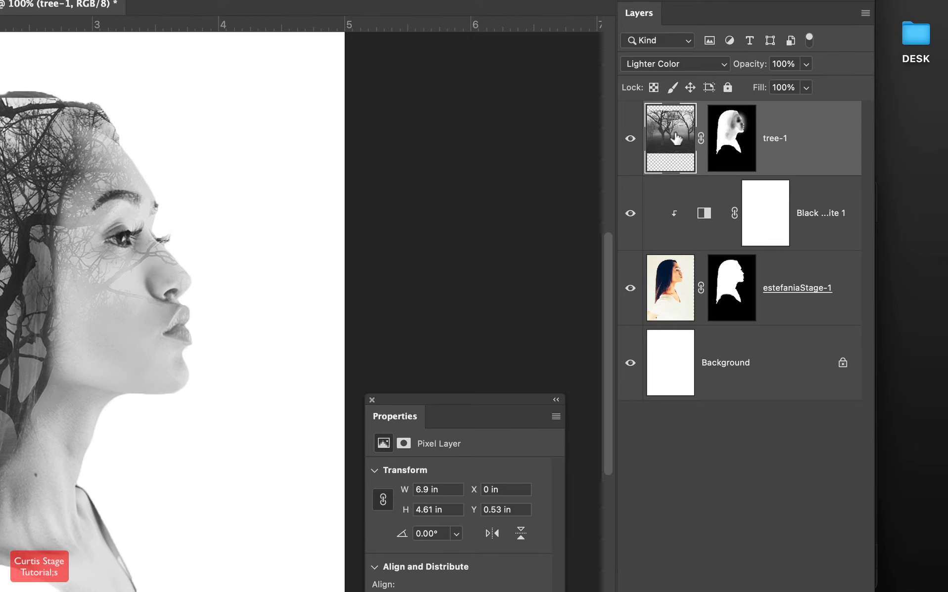
pyautogui.click(700, 139)
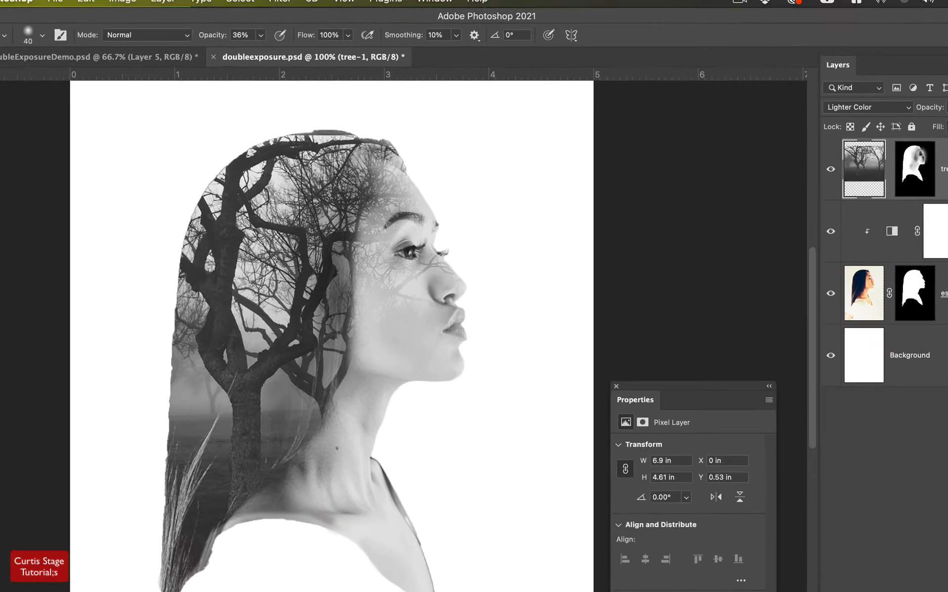
pyautogui.press('v')
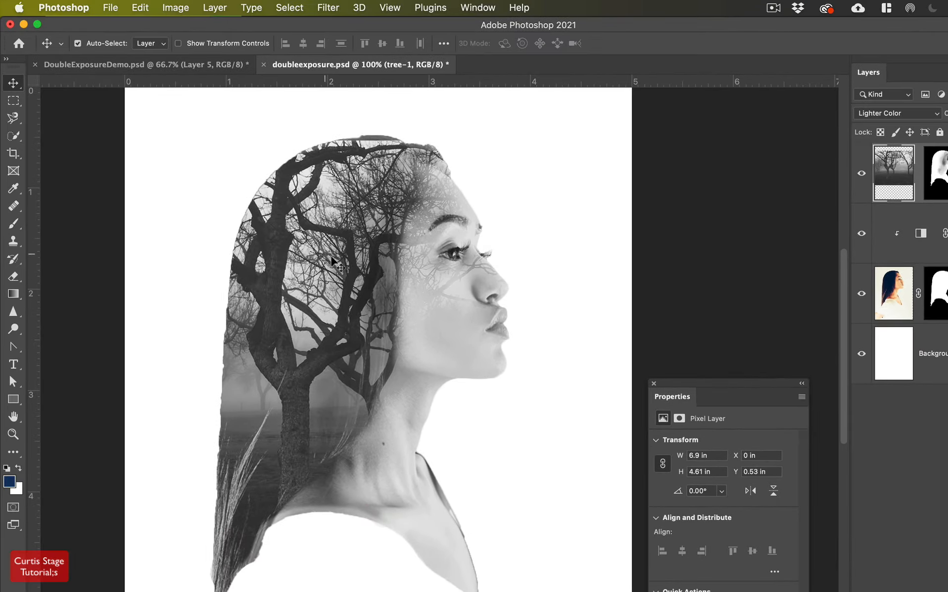
pyautogui.moveTo(333, 265); pyautogui.dragTo(355, 212)
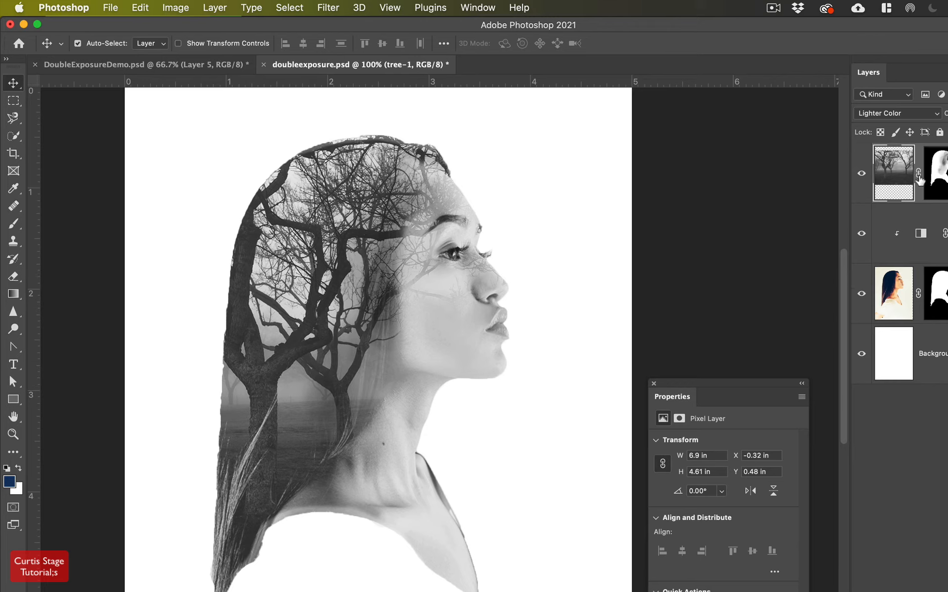
# Nudge the tree-1 photo inside the head, relink it to its mask, and undo the extra nudge
pyautogui.click(917, 177)
pyautogui.click(942, 175)
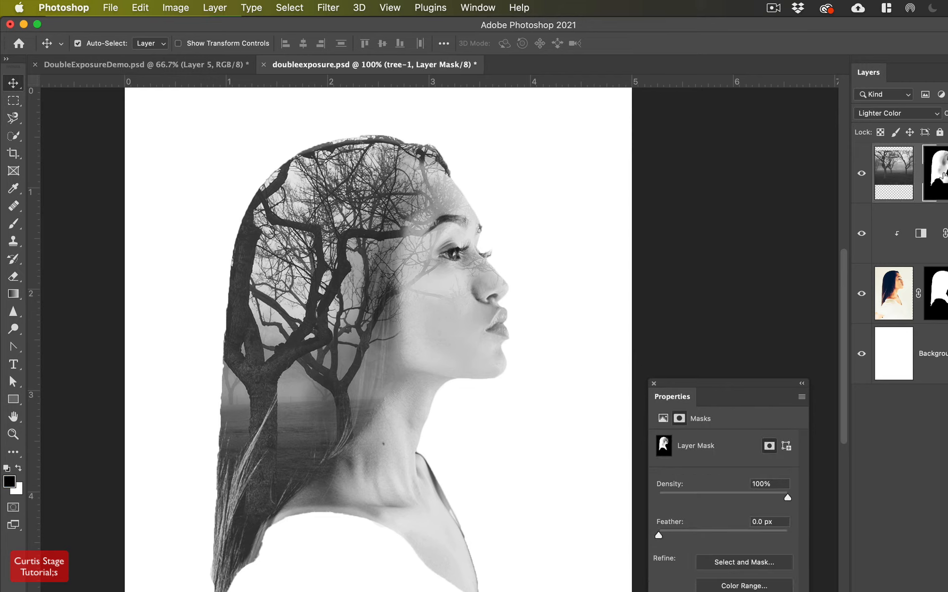
pyautogui.click(912, 178)
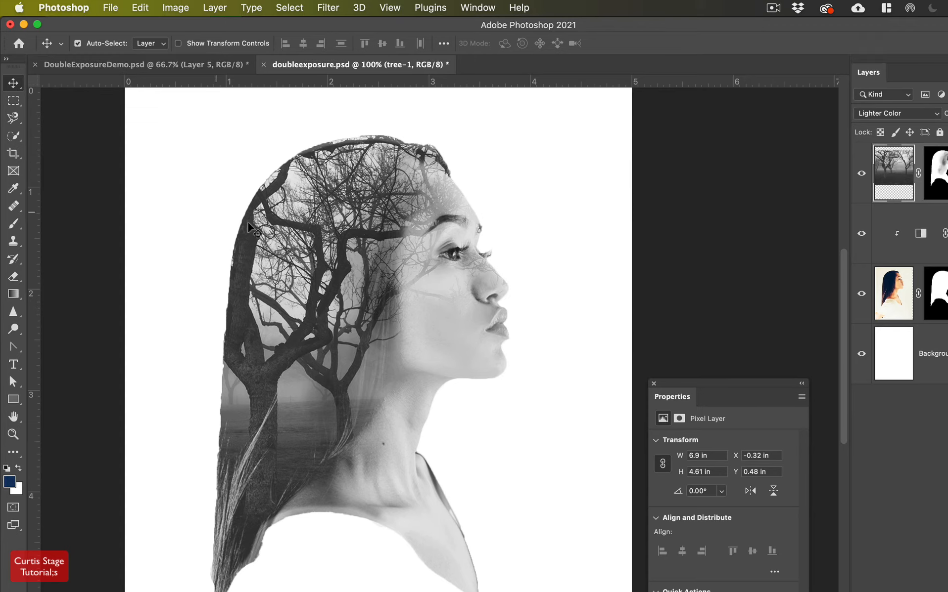
pyautogui.moveTo(351, 244)
pyautogui.mouseDown()
pyautogui.moveTo(353, 194)
pyautogui.moveTo(355, 253)
pyautogui.moveTo(352, 244)
pyautogui.mouseUp()
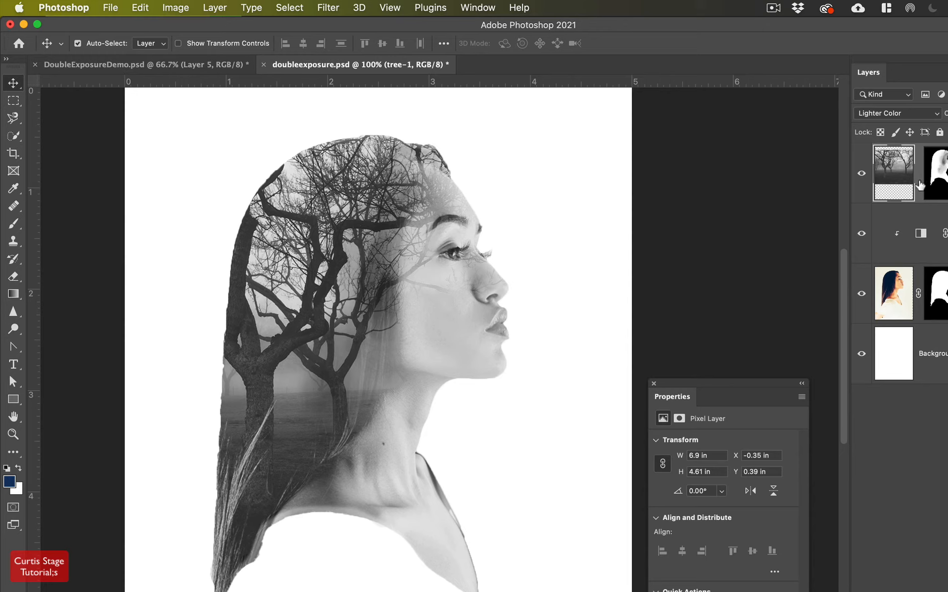
pyautogui.click(919, 182)
pyautogui.press('super+z')
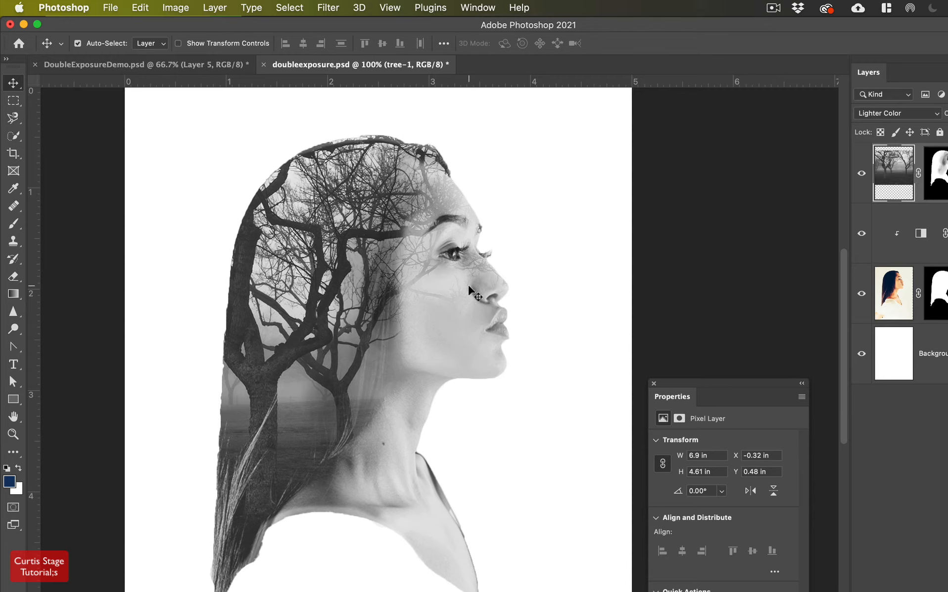
# Show Layer 4 in the DoubleExposureDemo file for comparison, then return to doubleexposure.psd
pyautogui.scroll(-2, 469, 332)
pyautogui.scroll(2, 465, 325)
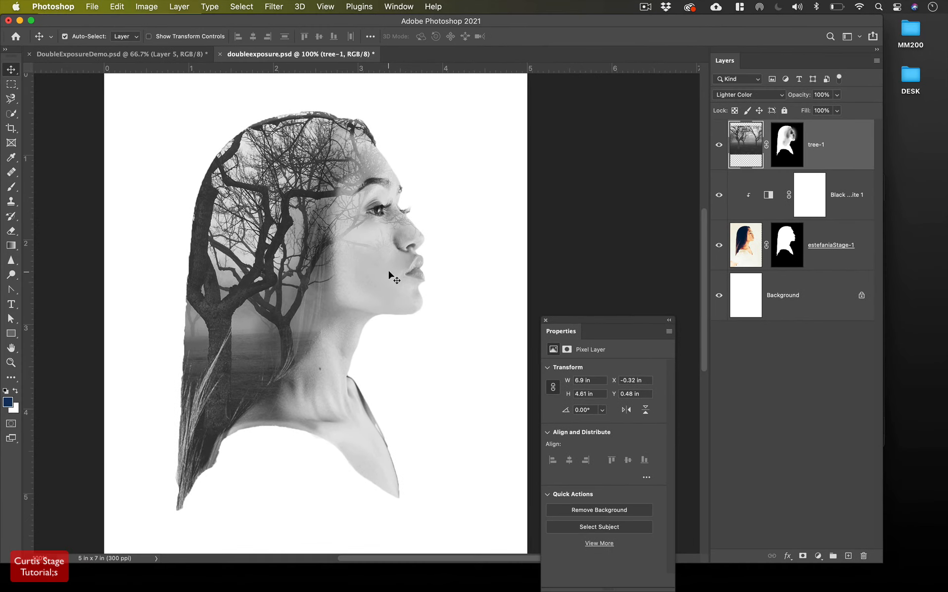
pyautogui.click(122, 56)
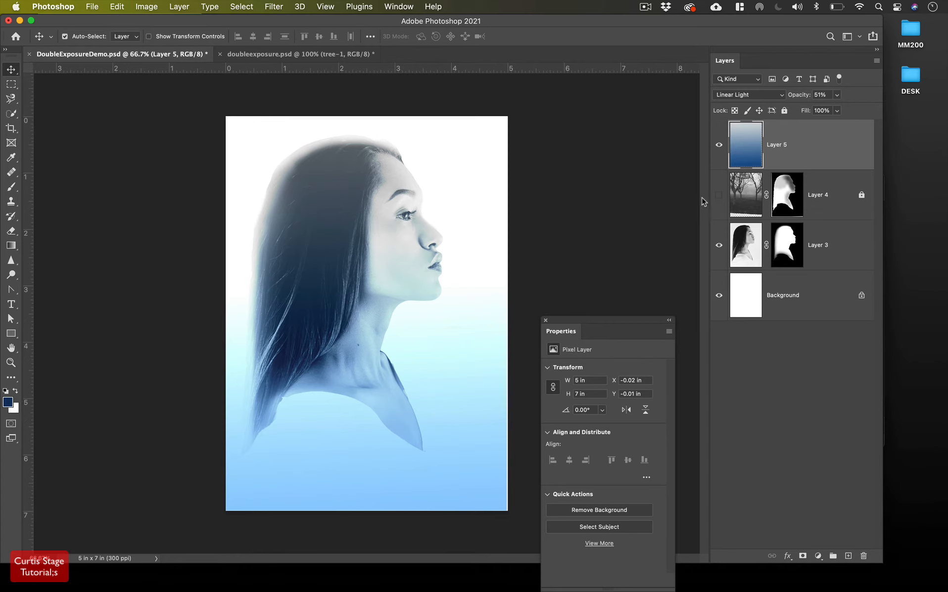
pyautogui.click(718, 194)
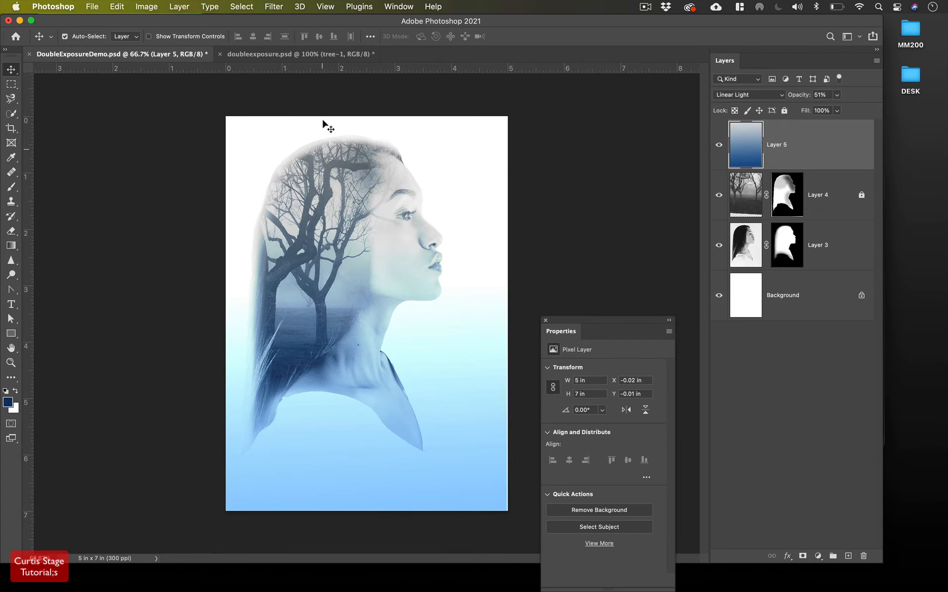
pyautogui.click(311, 52)
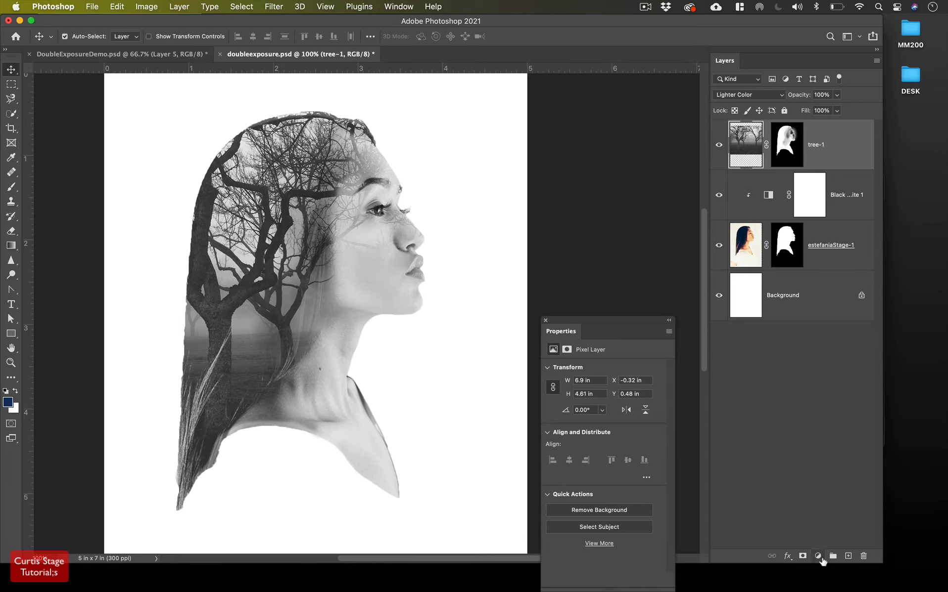
# Add a new Gradient Fill layer from the fill and adjustment layer list
pyautogui.click(818, 556)
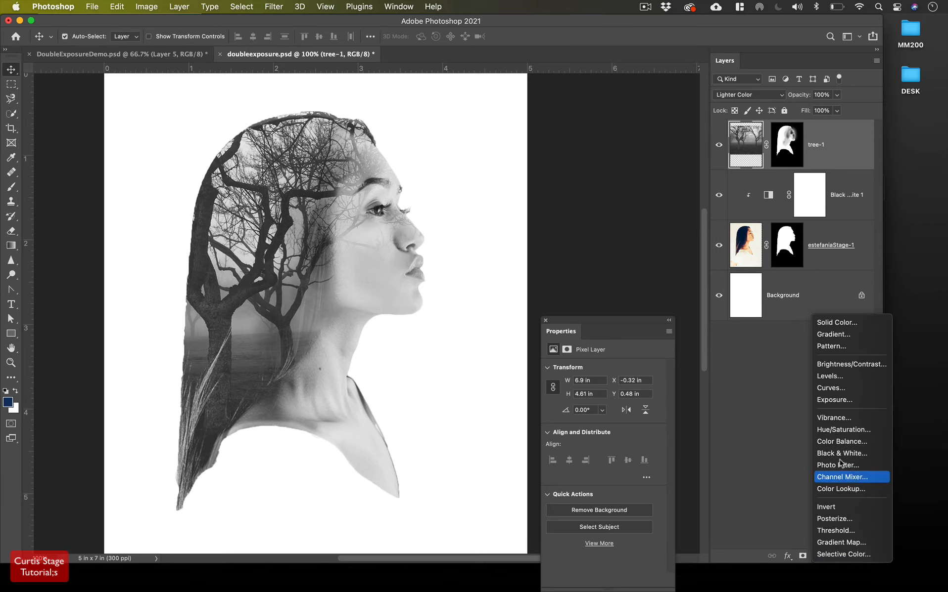
pyautogui.click(782, 371)
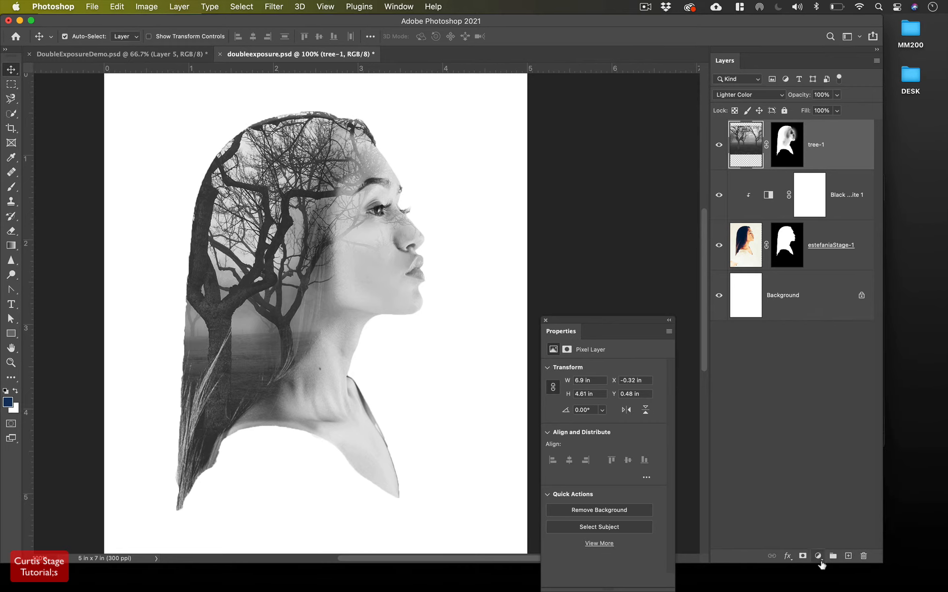
pyautogui.click(817, 557)
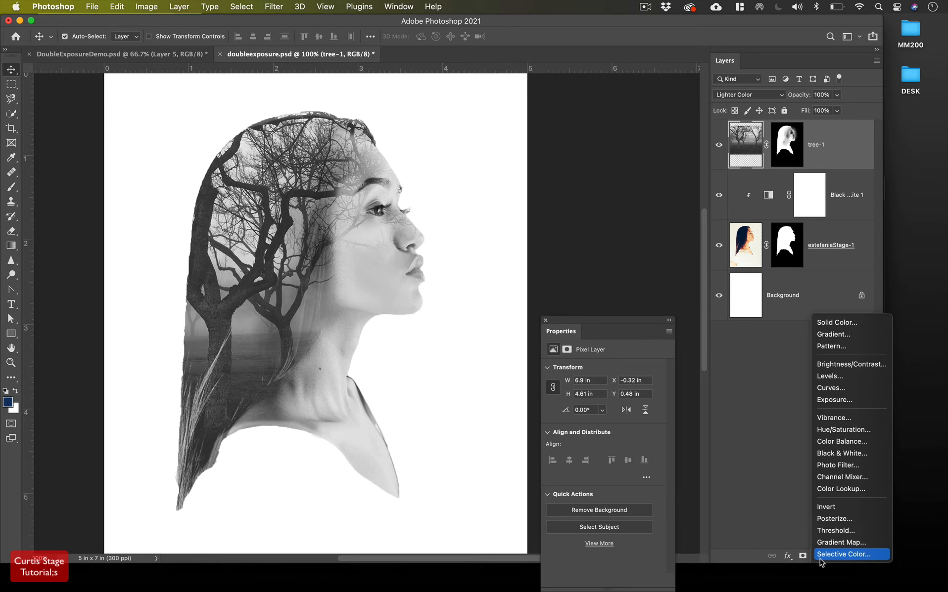
pyautogui.click(839, 334)
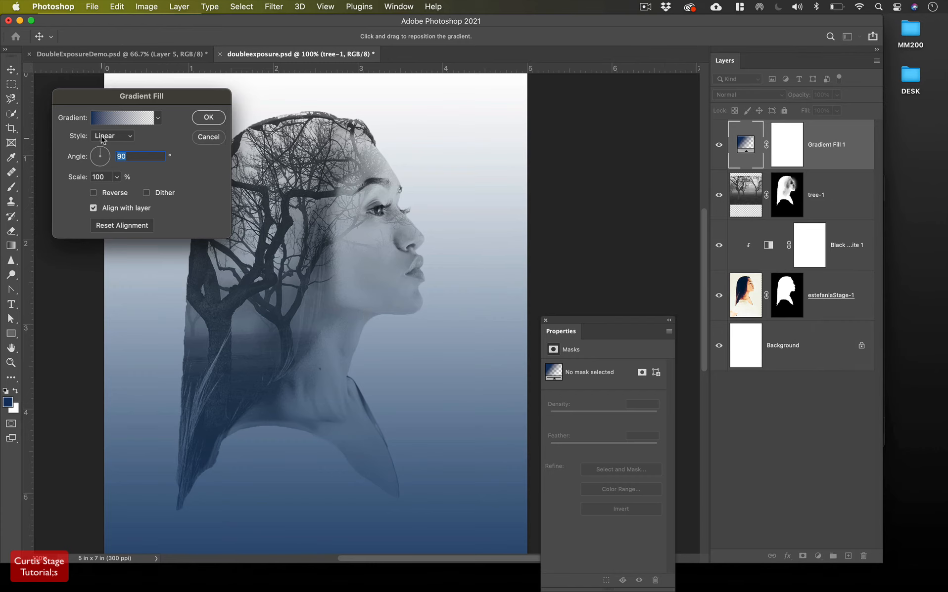
# Try several Blues and Purples presets, then settle on the teal-to-navy gradient
pyautogui.click(158, 118)
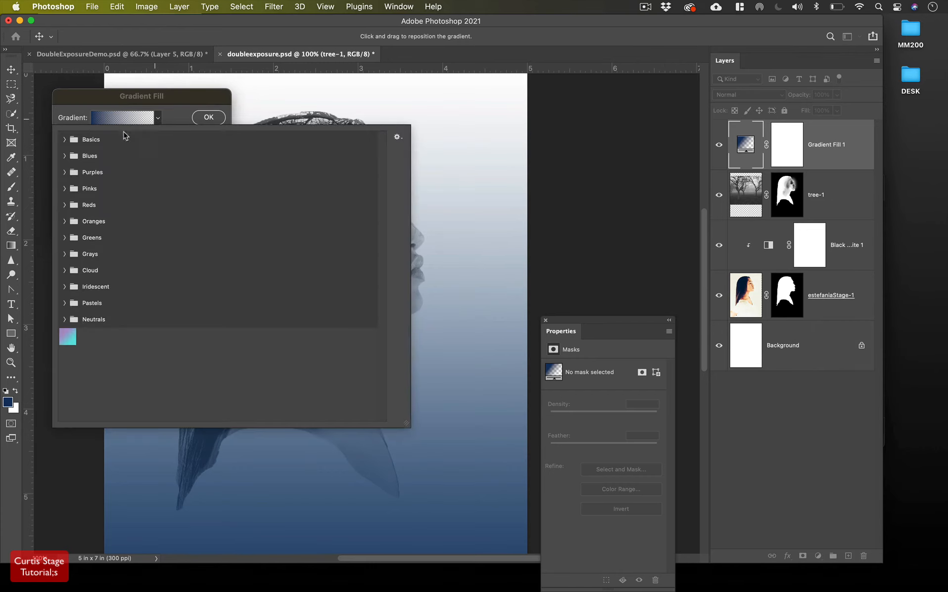
pyautogui.click(64, 140)
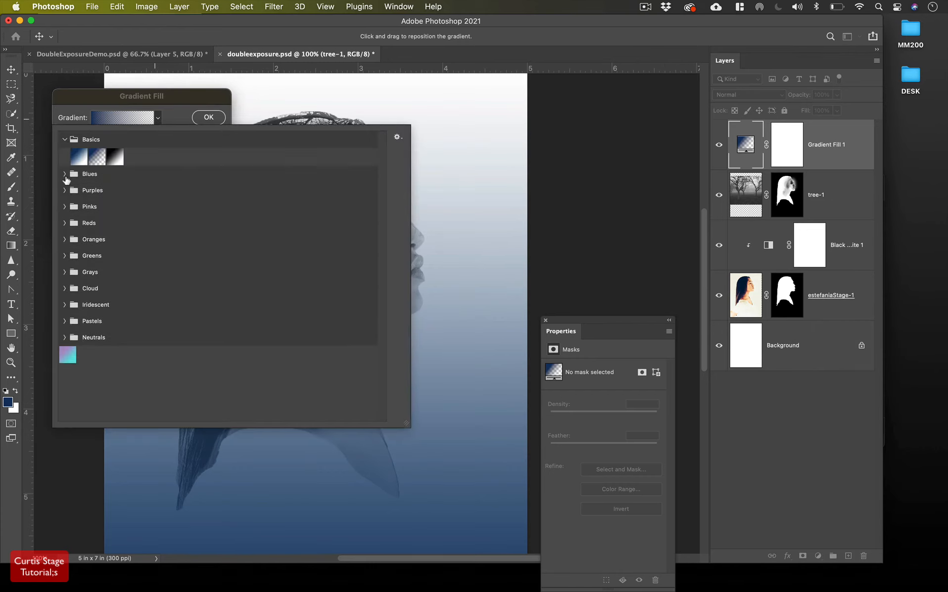
pyautogui.click(65, 174)
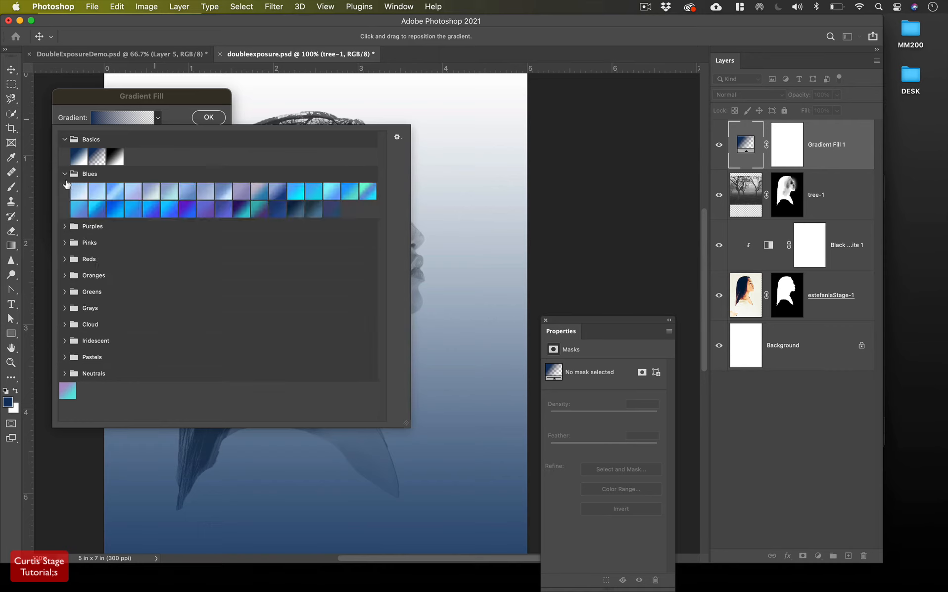
pyautogui.click(115, 212)
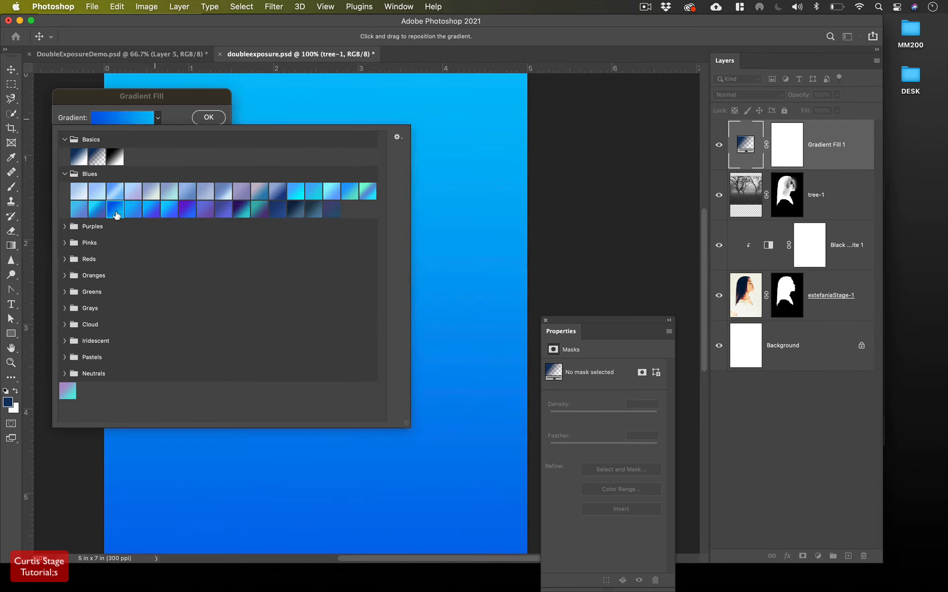
pyautogui.click(244, 216)
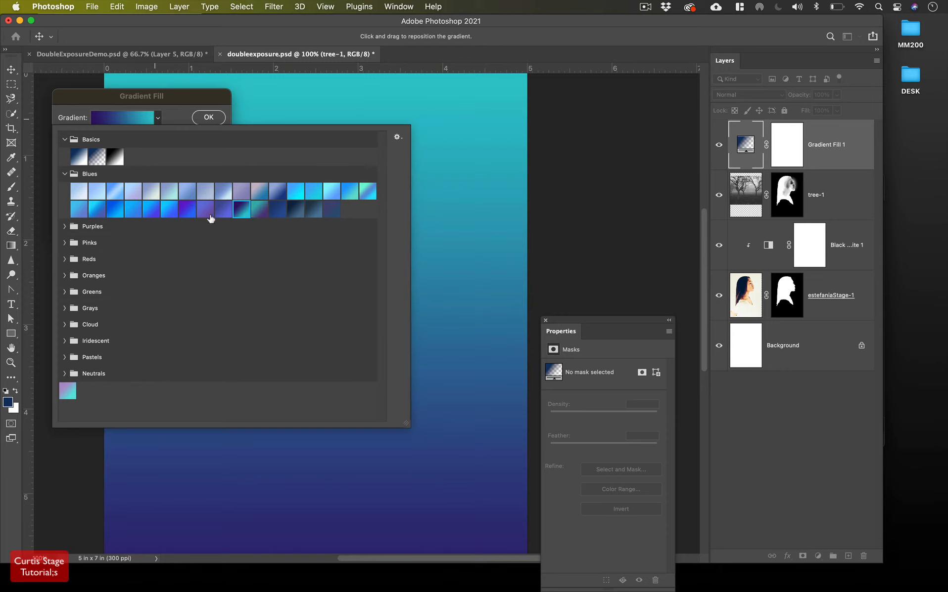
pyautogui.click(114, 209)
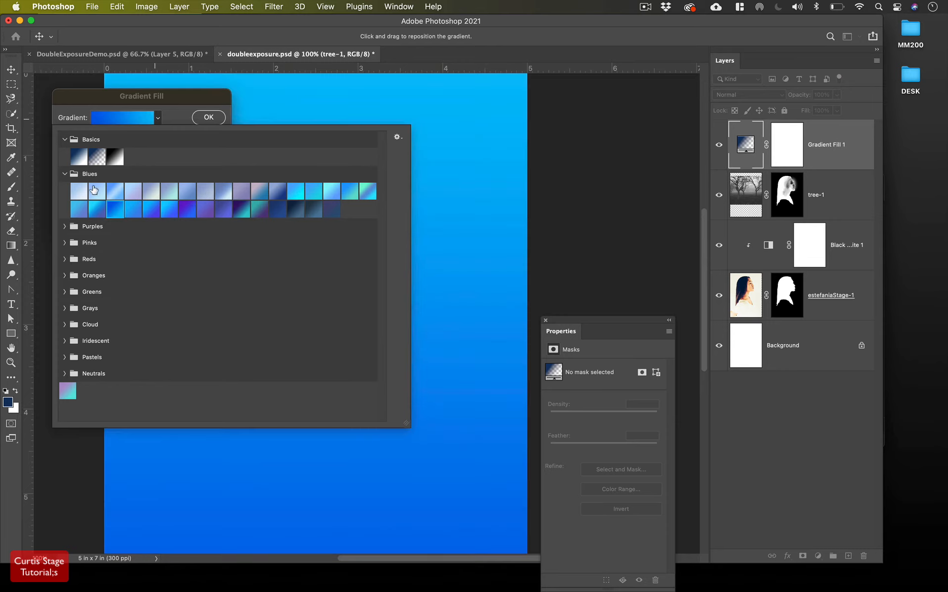
pyautogui.click(63, 227)
pyautogui.click(135, 265)
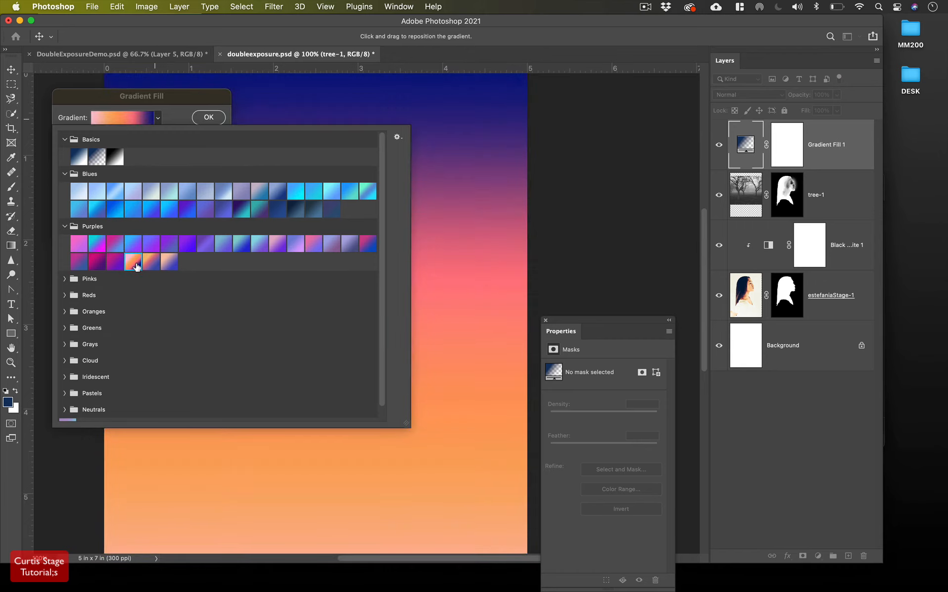
pyautogui.click(242, 213)
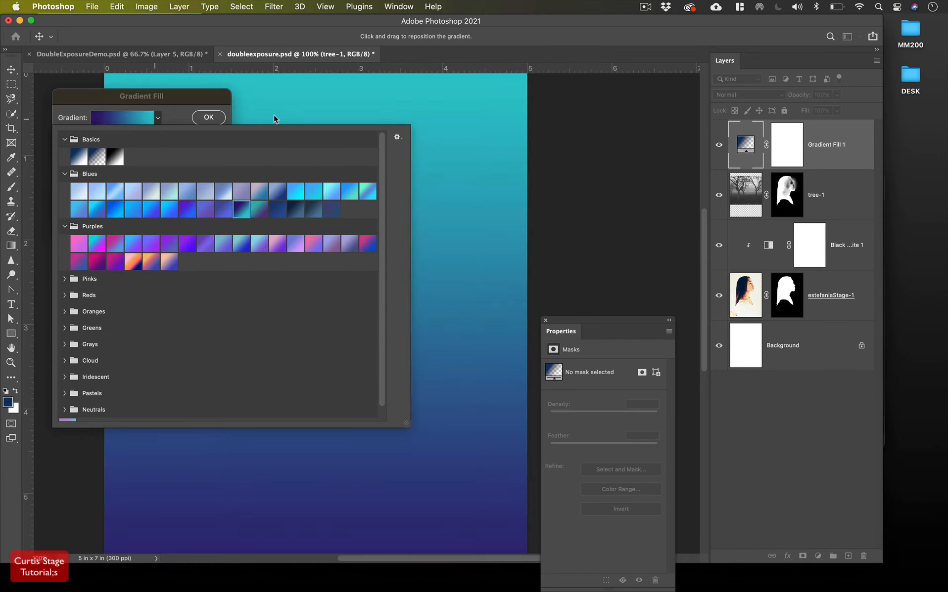
pyautogui.click(209, 118)
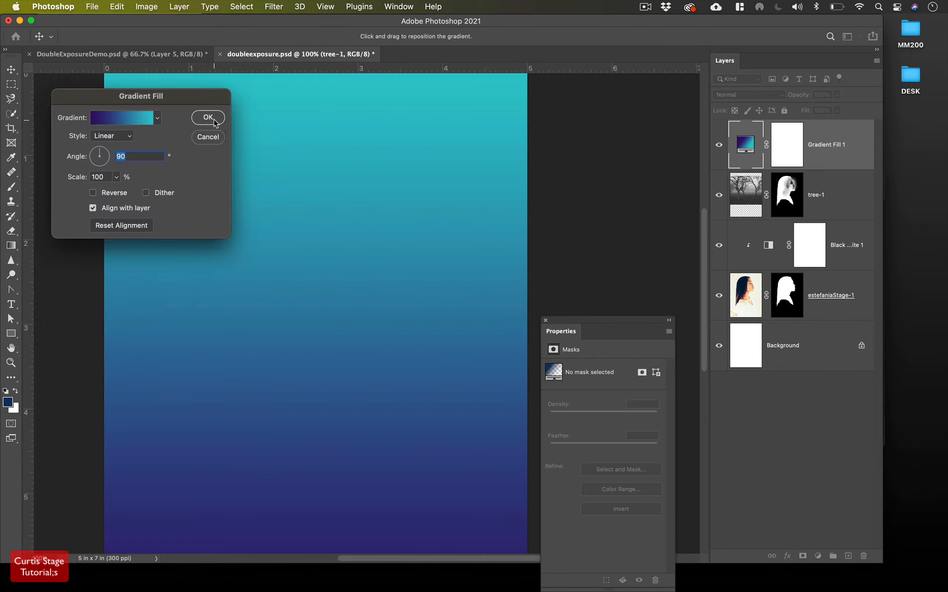
# Confirm the gradient fill and set its blend mode to Hard Light
pyautogui.click(213, 121)
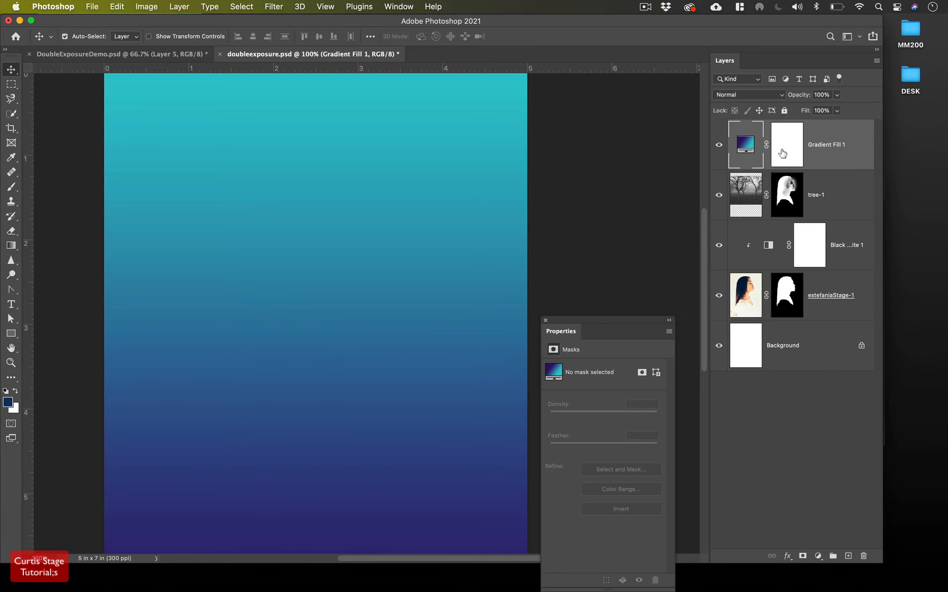
pyautogui.click(750, 96)
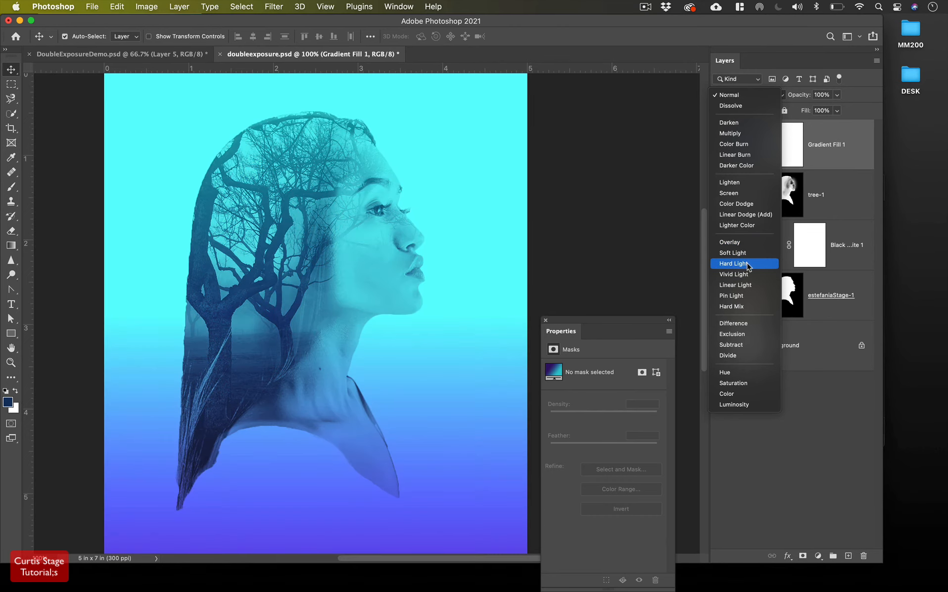
pyautogui.click(748, 267)
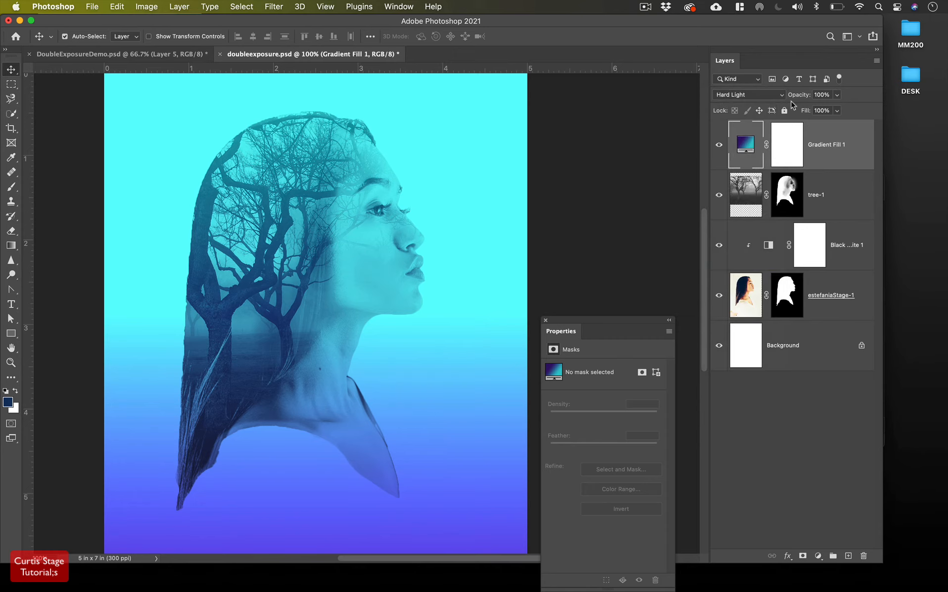
# Set Gradient Fill 1's opacity to 71% and zoom out to see the whole image
pyautogui.moveTo(800, 100)
pyautogui.mouseDown()
pyautogui.moveTo(775, 102)
pyautogui.moveTo(796, 100)
pyautogui.mouseUp()
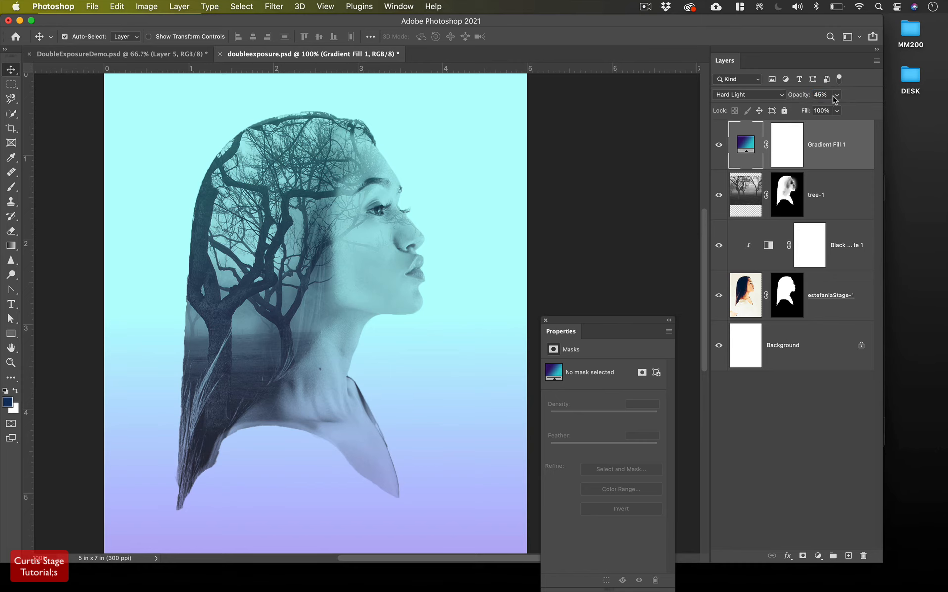
pyautogui.press('9')
pyautogui.press('9')
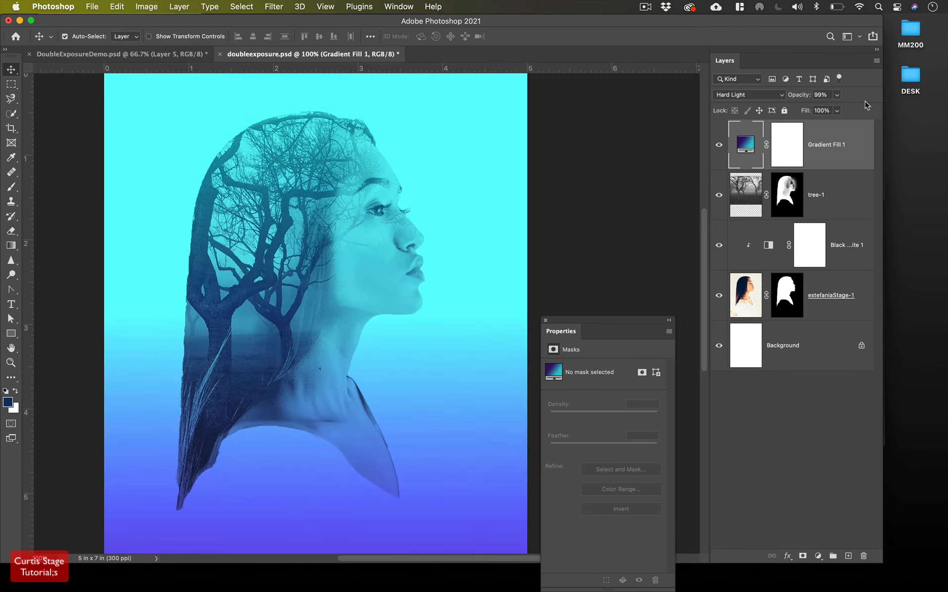
pyautogui.press('6')
pyautogui.press('7')
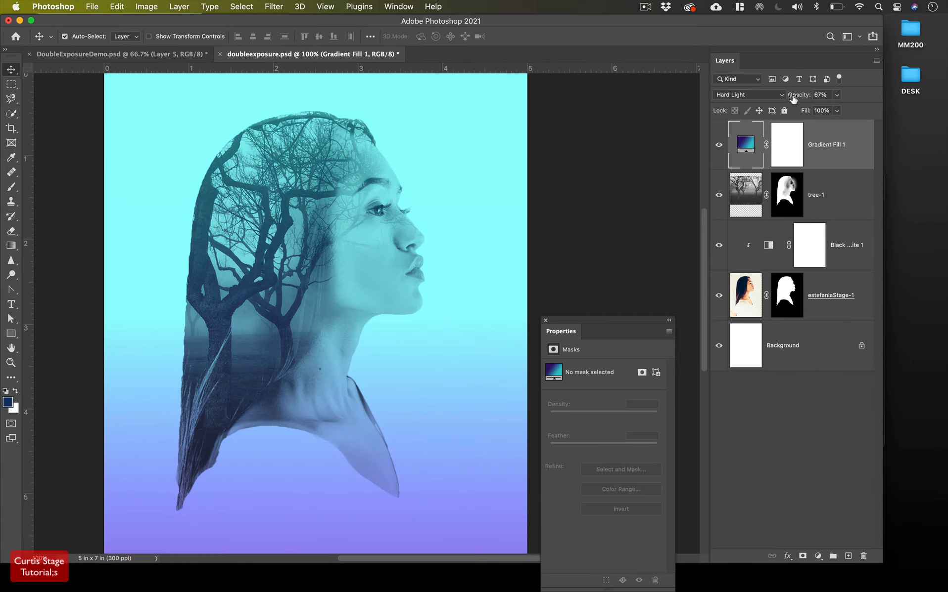
pyautogui.moveTo(800, 98); pyautogui.dragTo(801, 99)
pyautogui.scroll(-5, 502, 227)
pyautogui.scroll(4, 504, 226)
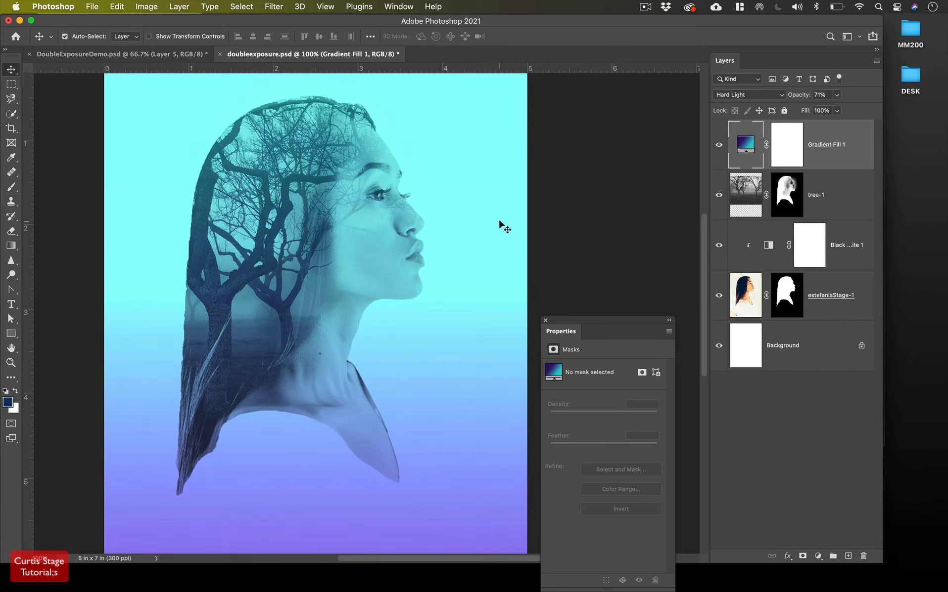
pyautogui.scroll(-5, 501, 227)
pyautogui.hscroll(1, 501, 226)
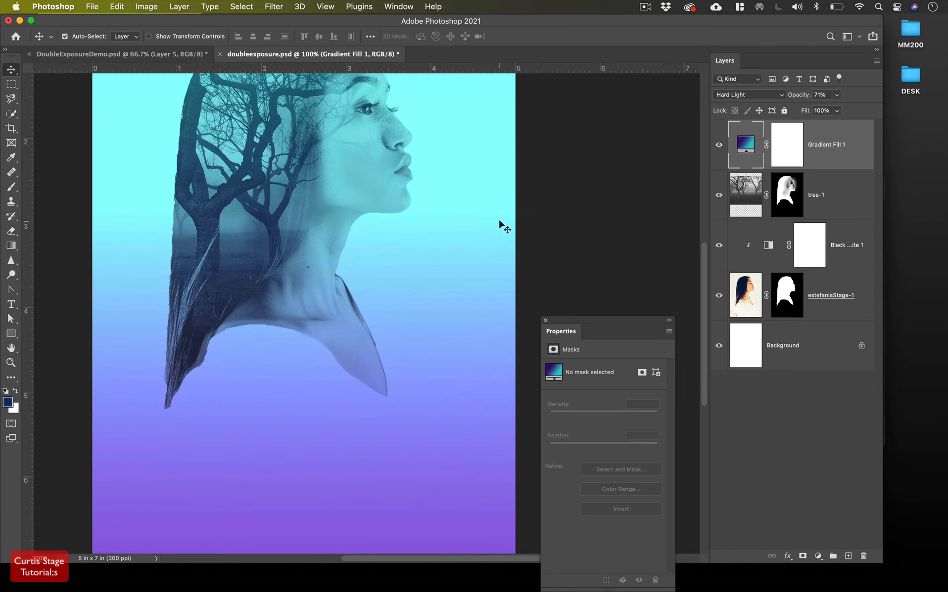
pyautogui.press('super+minus')
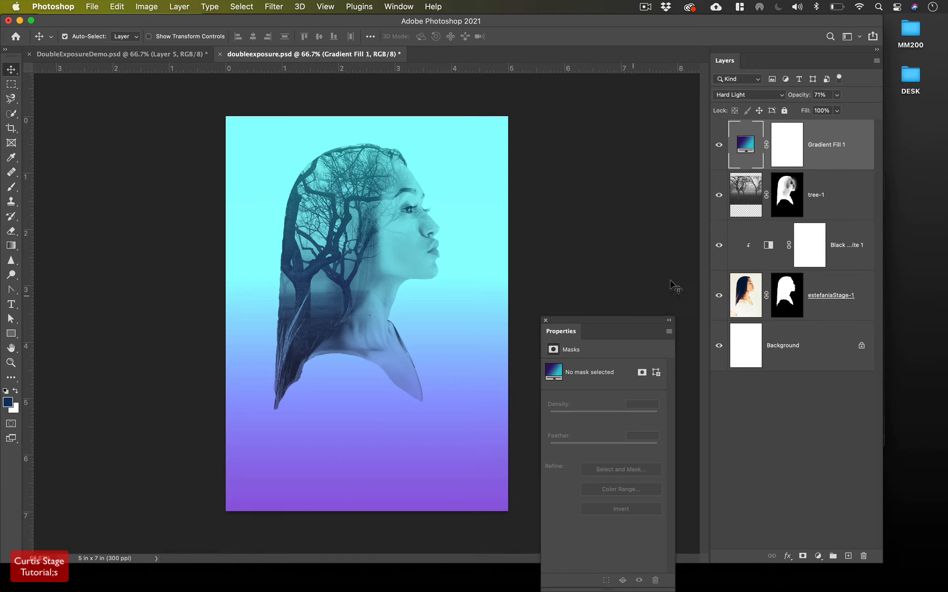
# Reopen Gradient Fill 1's settings and try a pink-orange preset from the Purples set
pyautogui.doubleClick(745, 149)
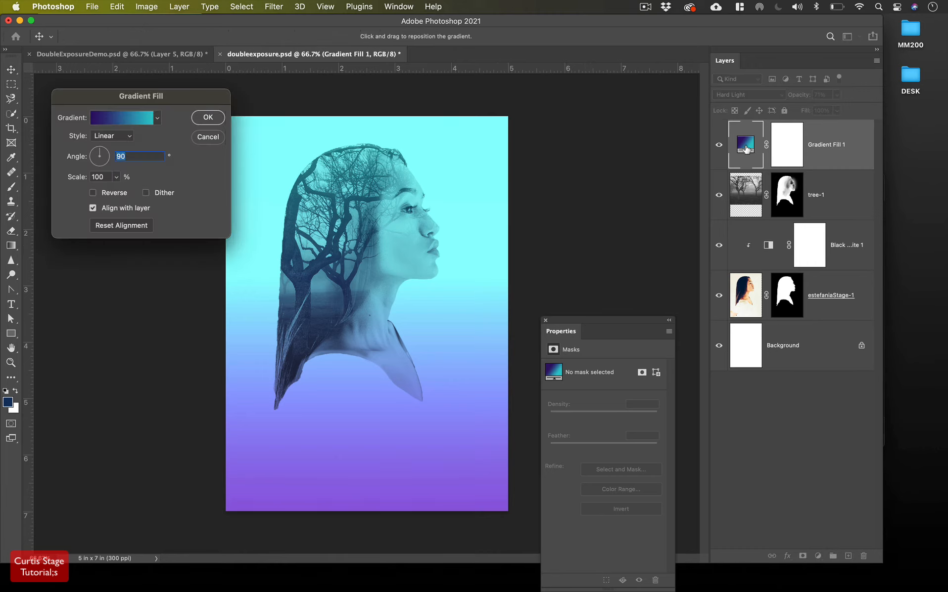
pyautogui.click(158, 118)
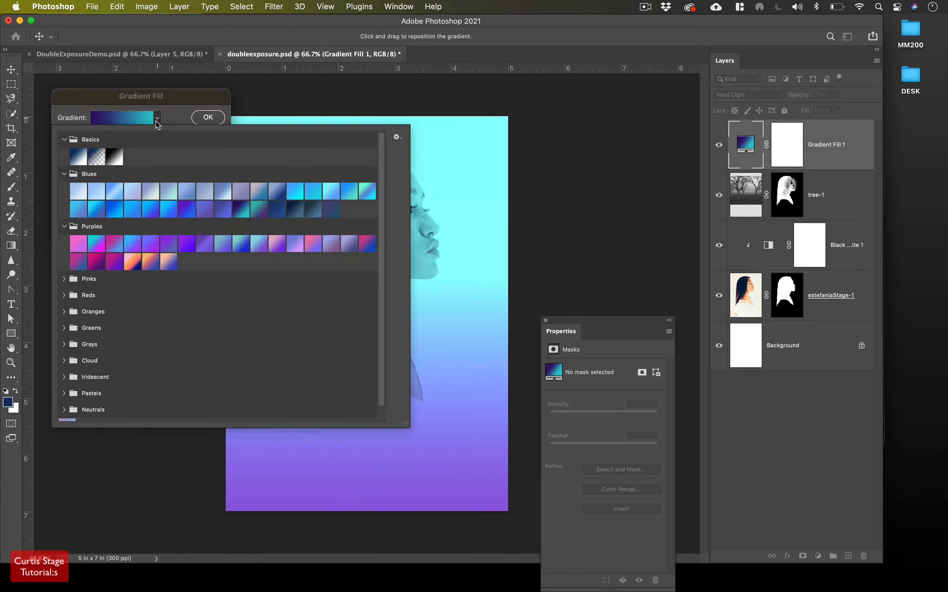
pyautogui.click(134, 262)
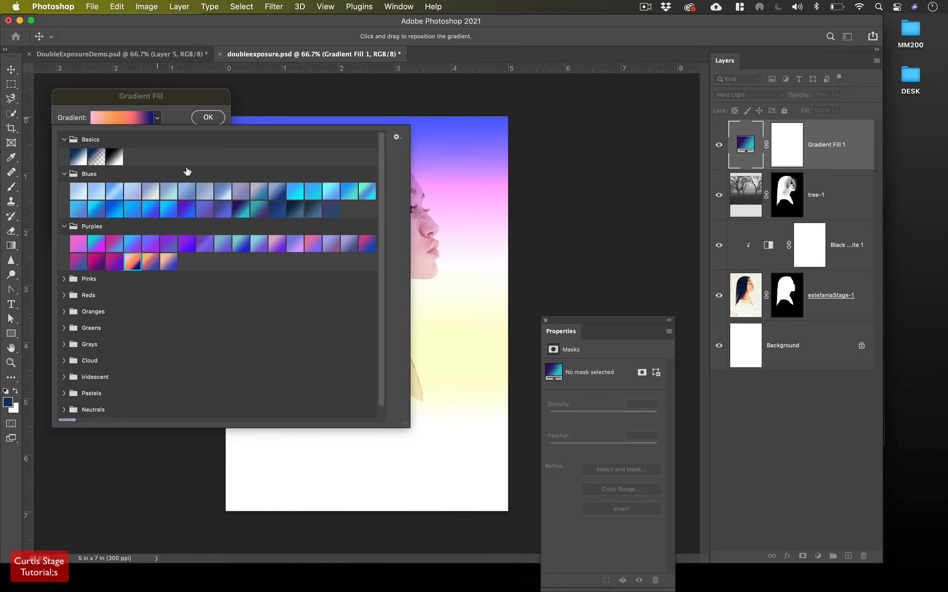
pyautogui.moveTo(174, 105); pyautogui.dragTo(146, 238)
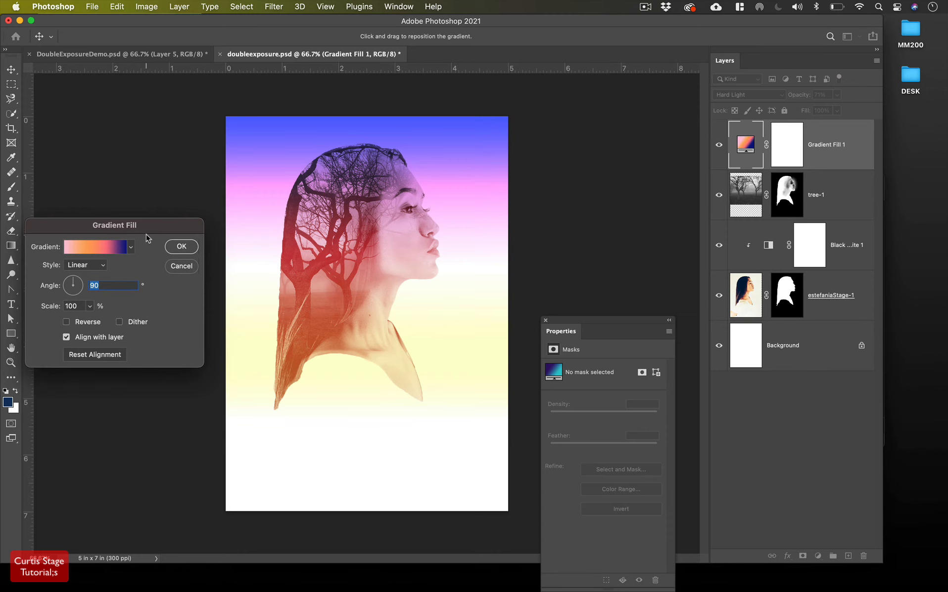
# Try several Reds and Oranges presets, then choose an orange-to-yellow gradient
pyautogui.click(131, 248)
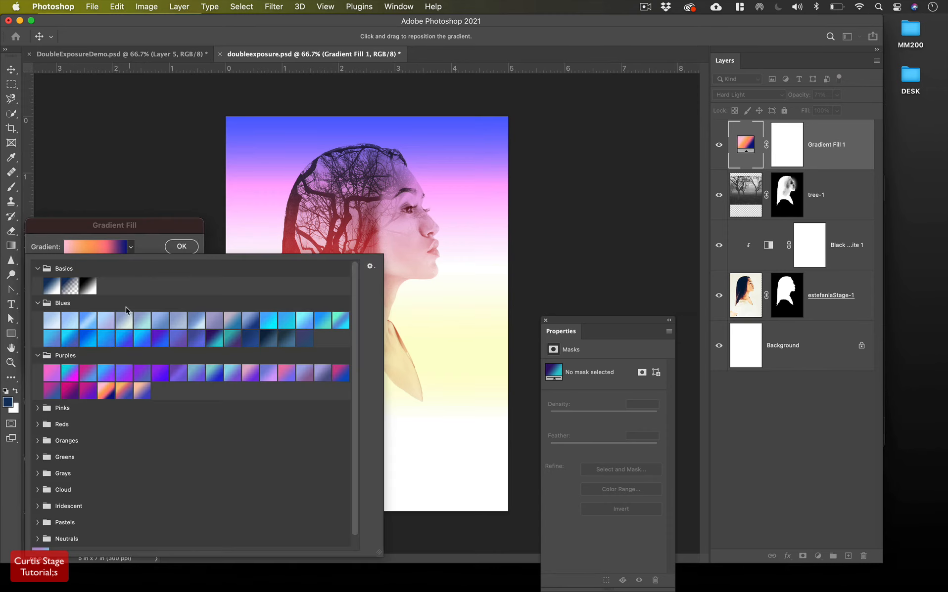
pyautogui.scroll(-1, 135, 365)
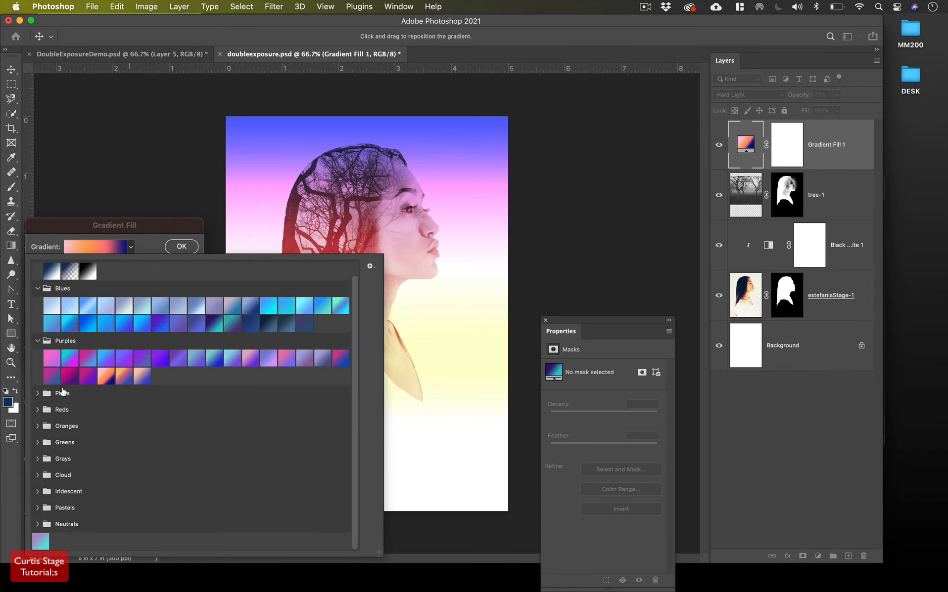
pyautogui.click(37, 410)
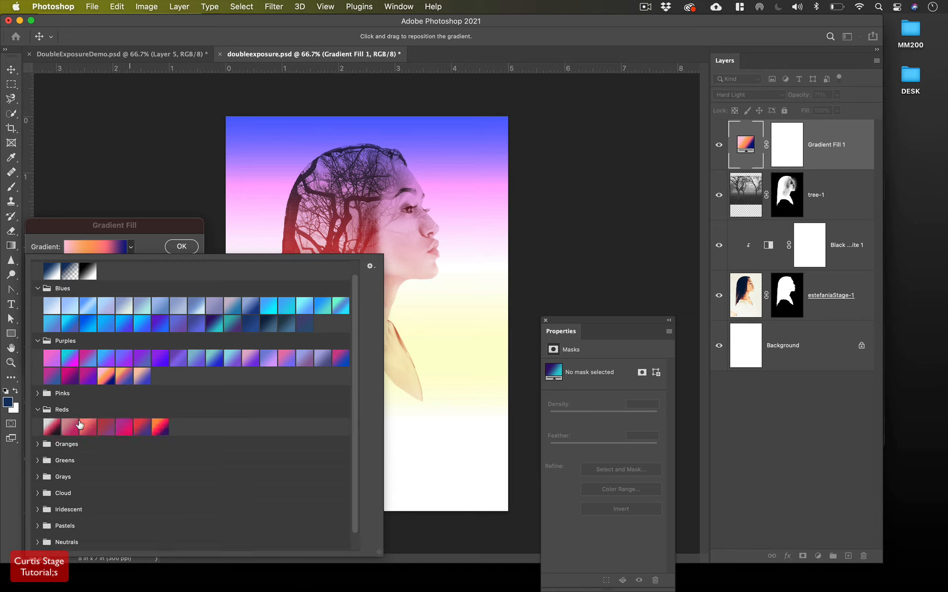
pyautogui.click(163, 429)
pyautogui.click(143, 431)
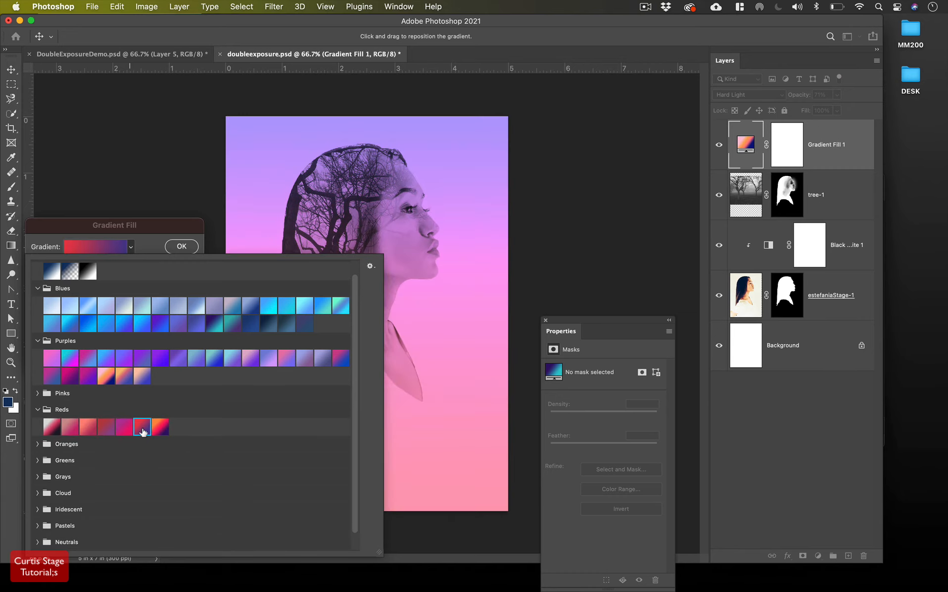
pyautogui.click(128, 432)
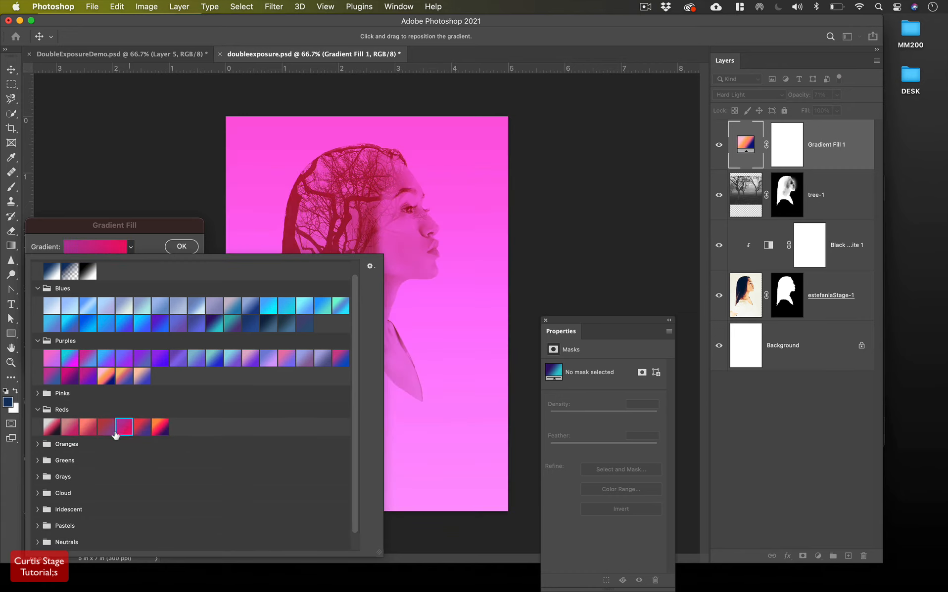
pyautogui.click(109, 432)
pyautogui.click(88, 430)
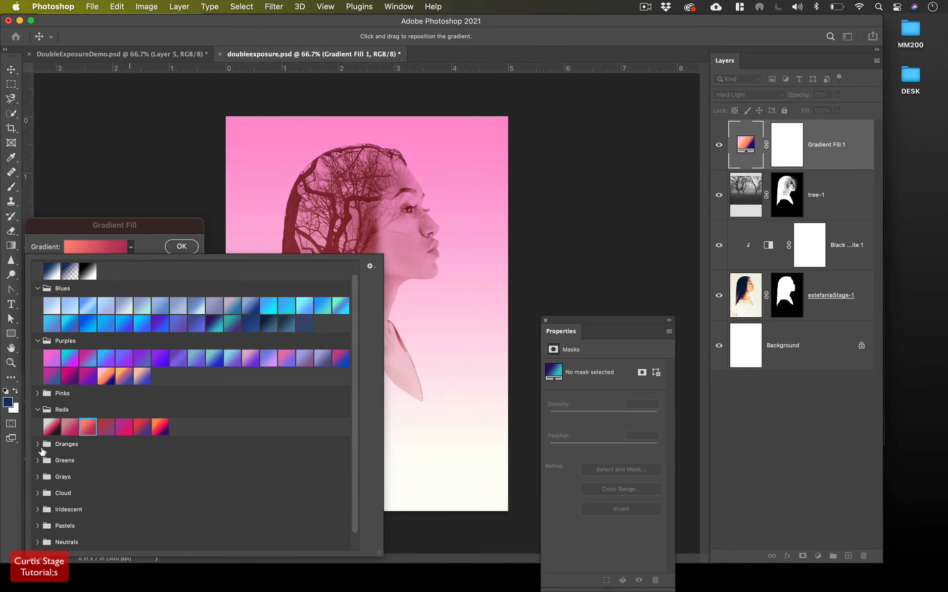
pyautogui.click(38, 445)
pyautogui.click(104, 463)
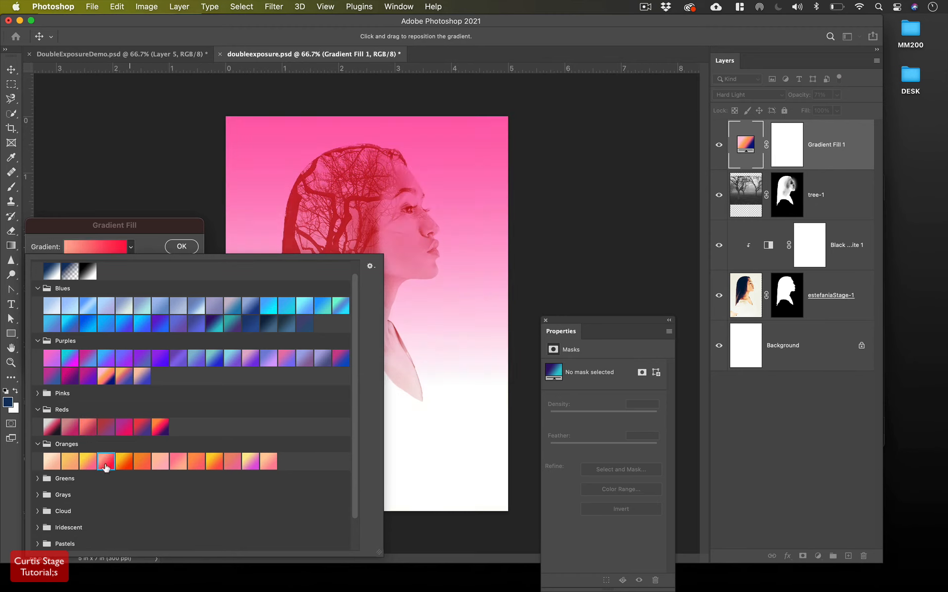
pyautogui.click(120, 467)
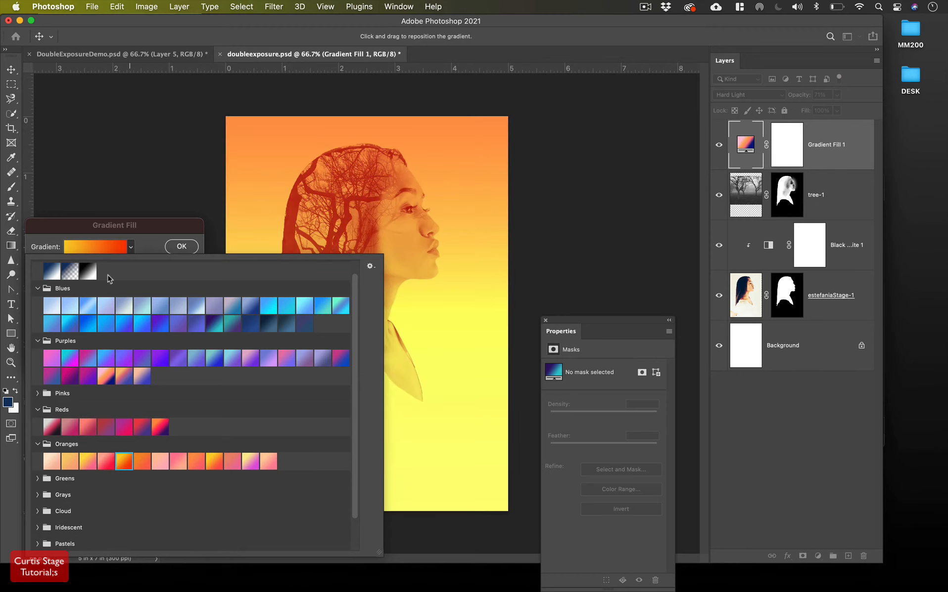
# Confirm the orange gradient fill and lower the layer's opacity to 54%
pyautogui.click(185, 246)
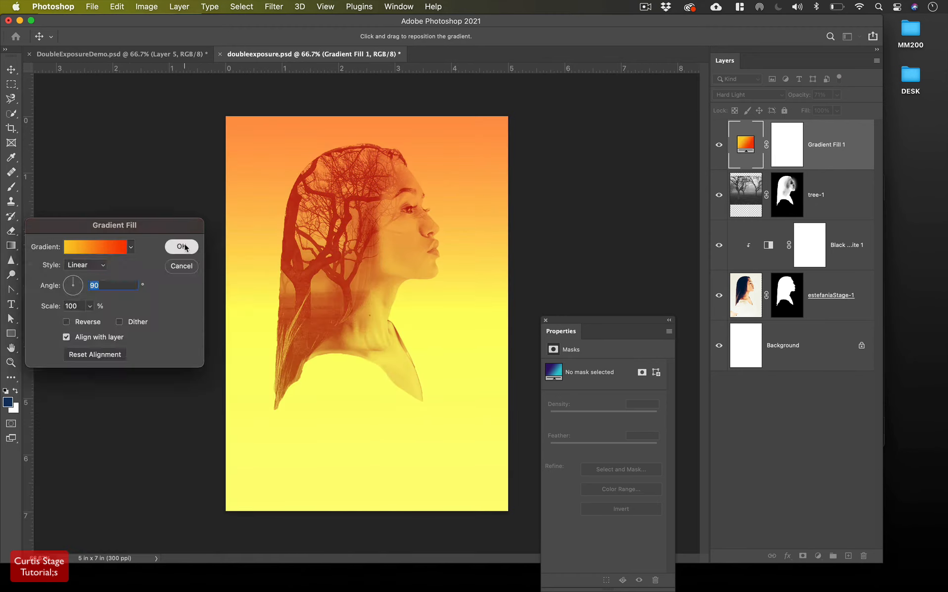
pyautogui.click(186, 247)
pyautogui.moveTo(806, 99); pyautogui.dragTo(788, 100)
pyautogui.click(772, 99)
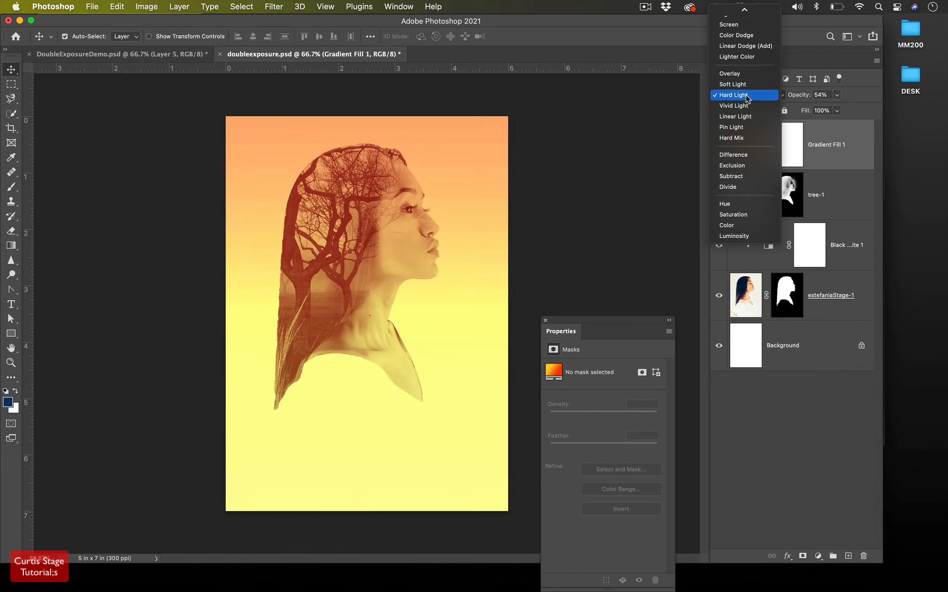
pyautogui.click(747, 96)
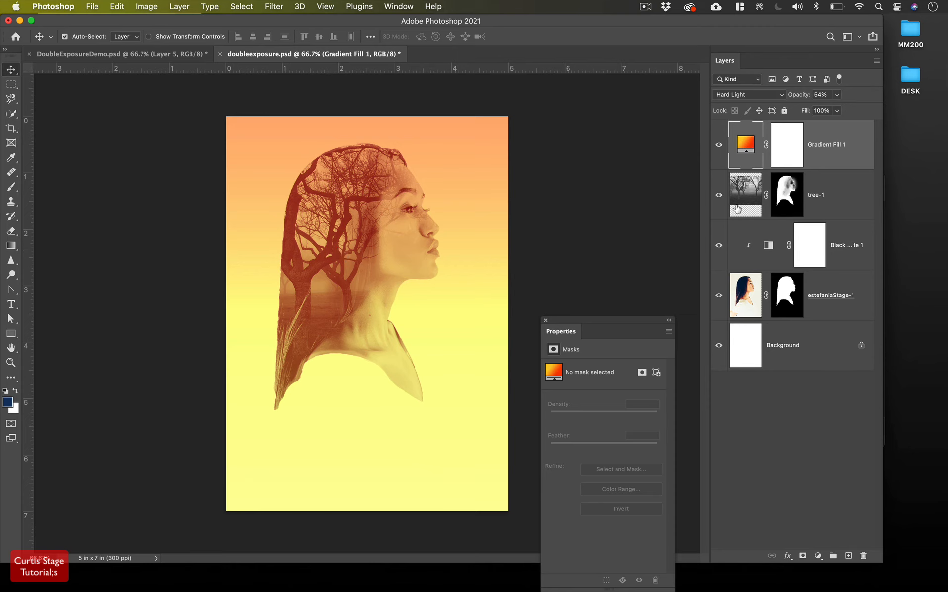
pyautogui.click(830, 194)
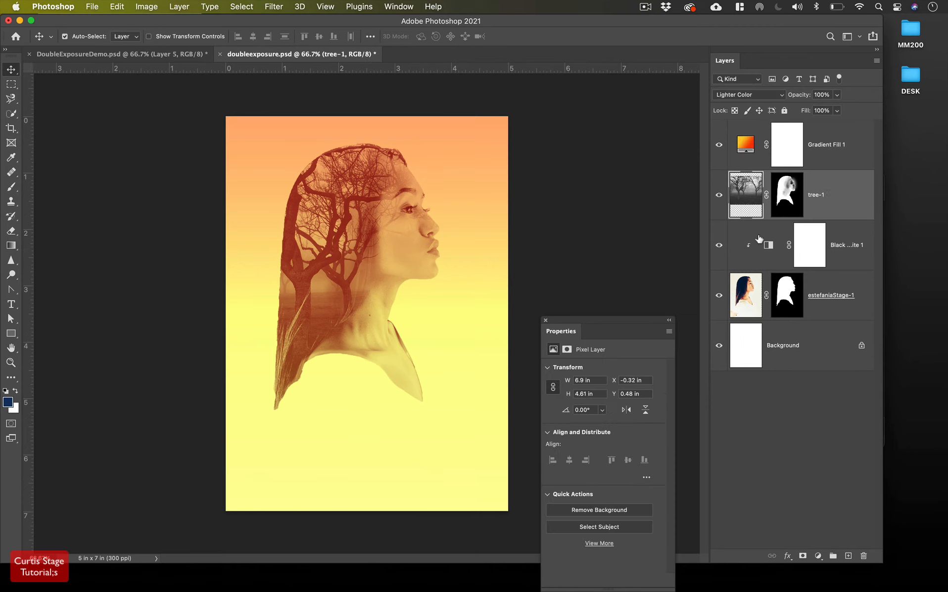
# Group the tree, black-and-white and portrait layers into Group 1
pyautogui.keyDown('shift'); pyautogui.click(800, 287); pyautogui.keyUp('shift')
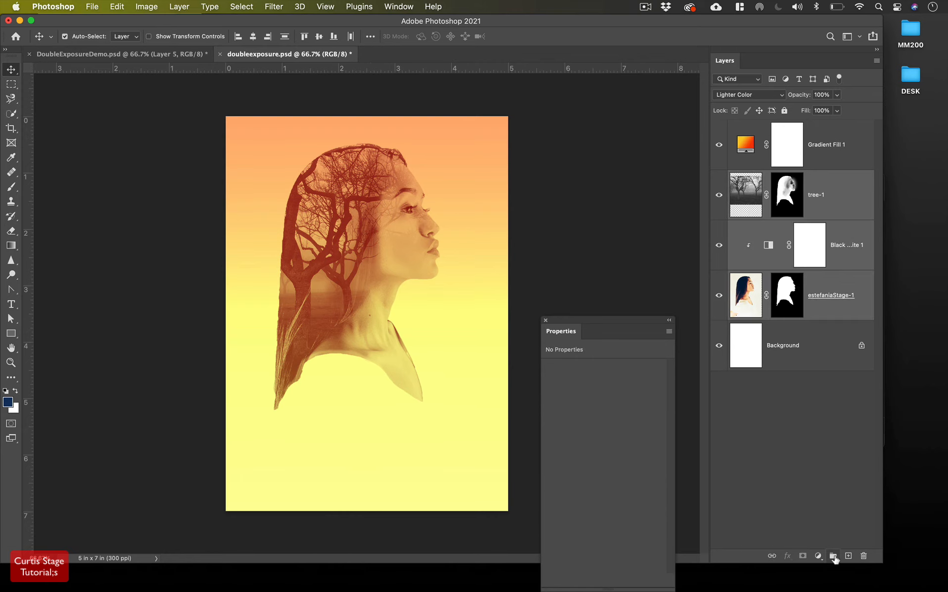
pyautogui.click(833, 556)
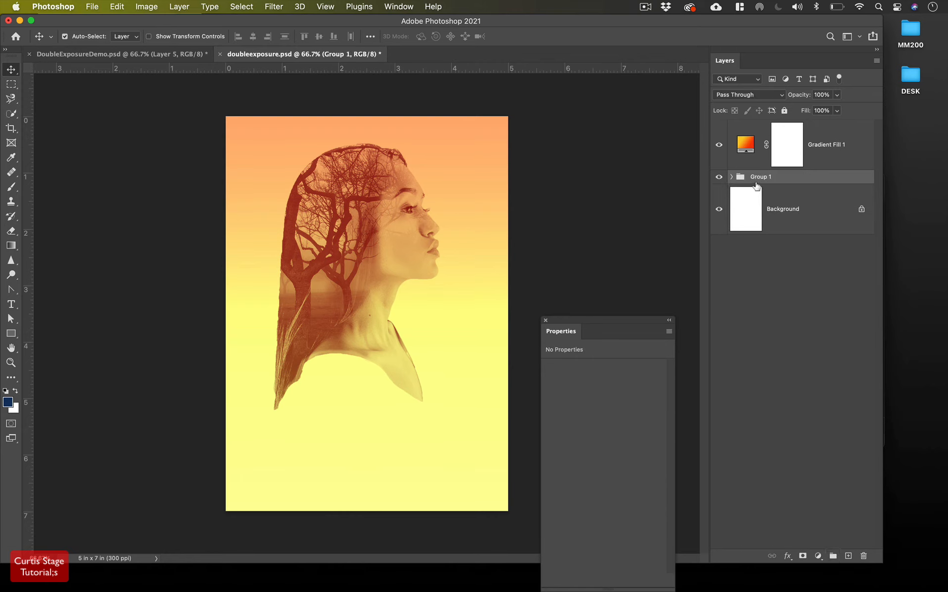
pyautogui.click(731, 177)
pyautogui.click(731, 177)
# Set Move tool Auto-Select to Group, fully lock Gradient Fill 1, and select Group 1
pyautogui.click(124, 39)
pyautogui.click(125, 27)
pyautogui.moveTo(331, 272); pyautogui.dragTo(333, 296)
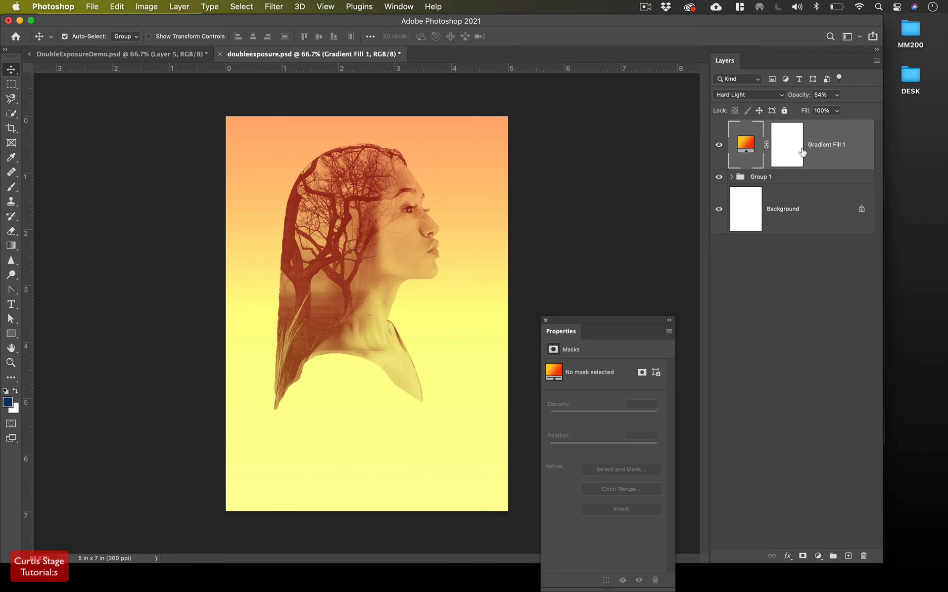
pyautogui.click(784, 111)
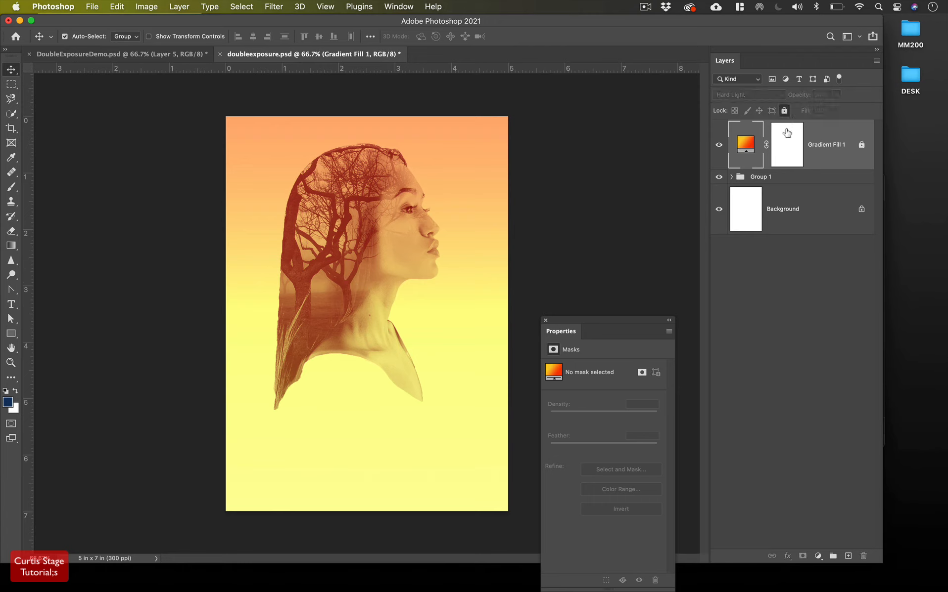
pyautogui.click(780, 179)
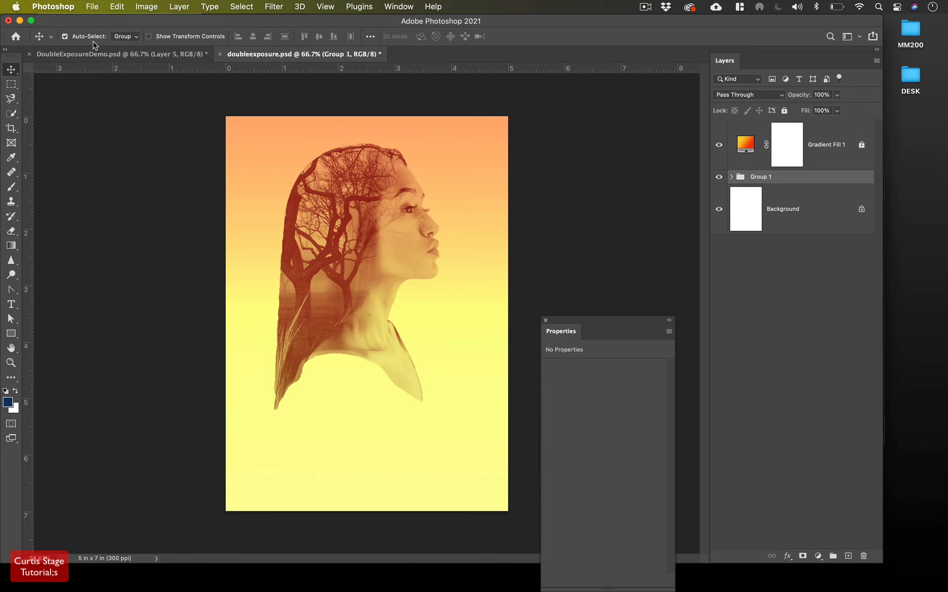
# Nudge Group 1 left, duplicate it, and move the copy down and right
pyautogui.moveTo(365, 263); pyautogui.dragTo(330, 270)
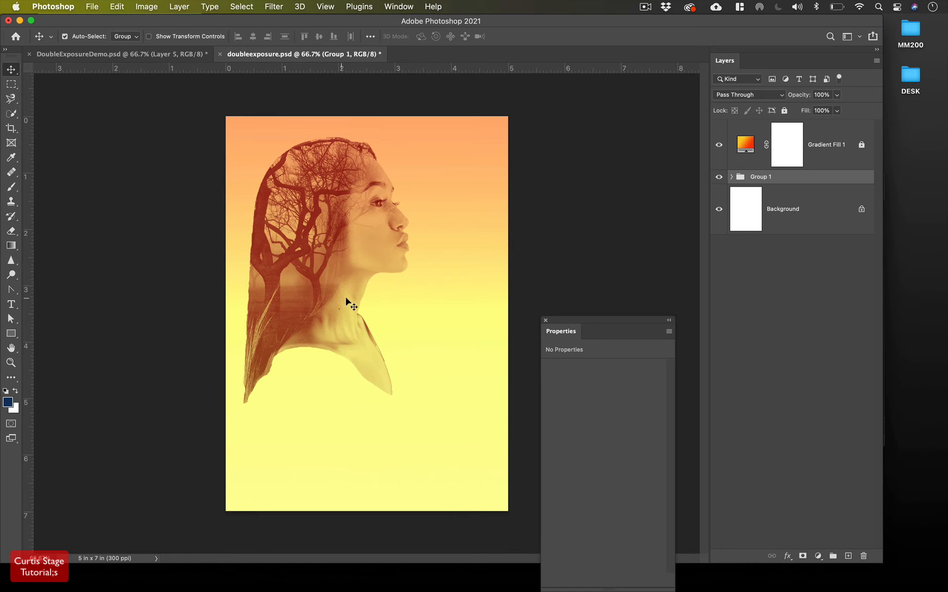
pyautogui.moveTo(827, 178); pyautogui.dragTo(849, 557)
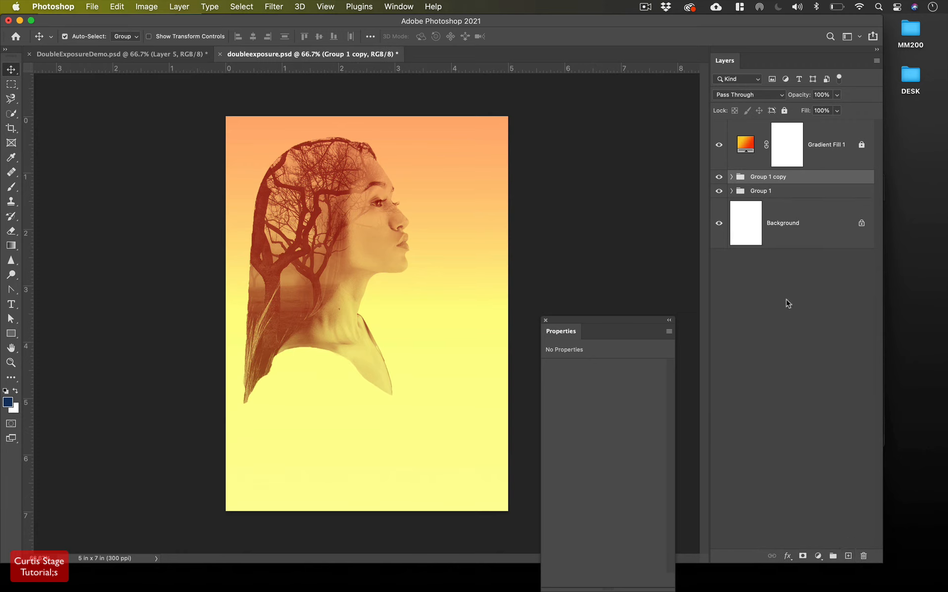
pyautogui.moveTo(317, 245); pyautogui.dragTo(379, 365)
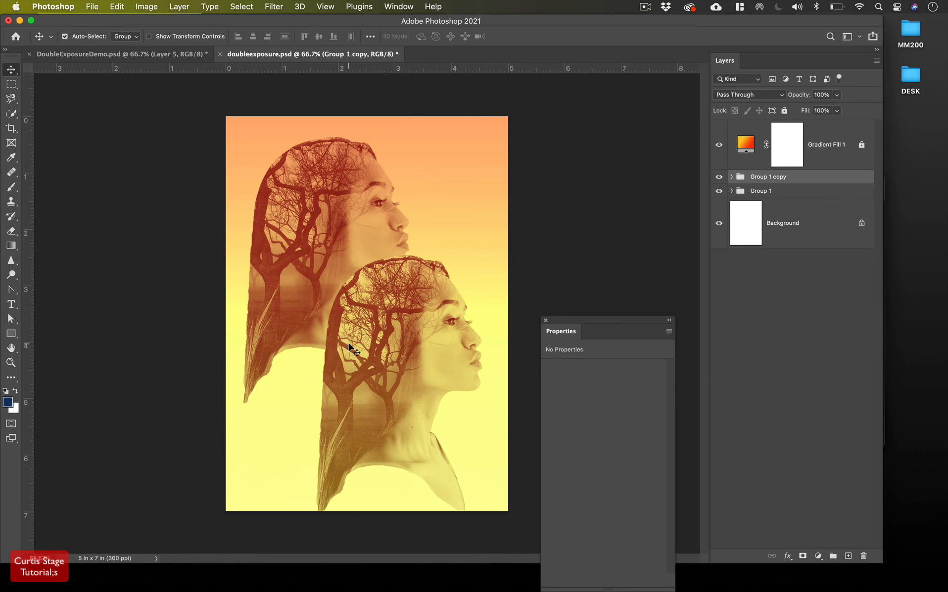
# Rotate Group 1 copy to 179.6° and place it at the top right, facing the original
pyautogui.press('super+t')
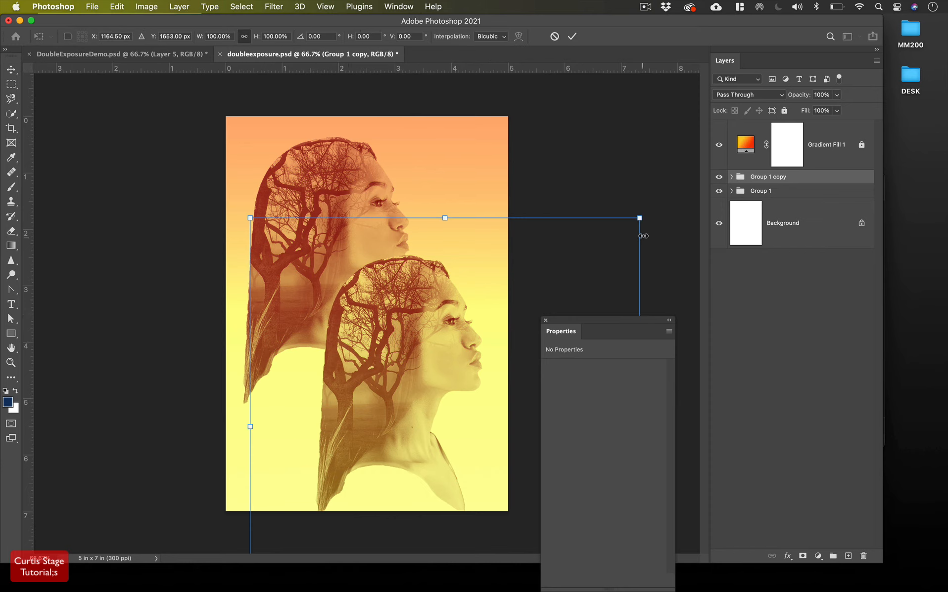
pyautogui.moveTo(653, 215); pyautogui.dragTo(409, 395)
pyautogui.moveTo(387, 451); pyautogui.dragTo(477, 325)
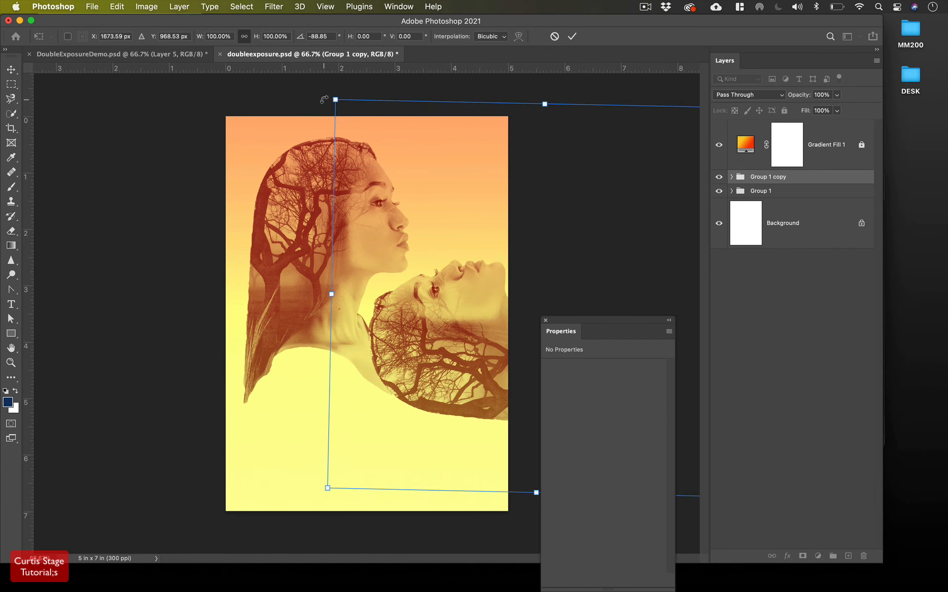
pyautogui.moveTo(323, 99); pyautogui.dragTo(384, 412)
pyautogui.moveTo(486, 391); pyautogui.dragTo(392, 352)
pyautogui.moveTo(690, 94); pyautogui.dragTo(618, 77)
pyautogui.moveTo(445, 339); pyautogui.dragTo(452, 215)
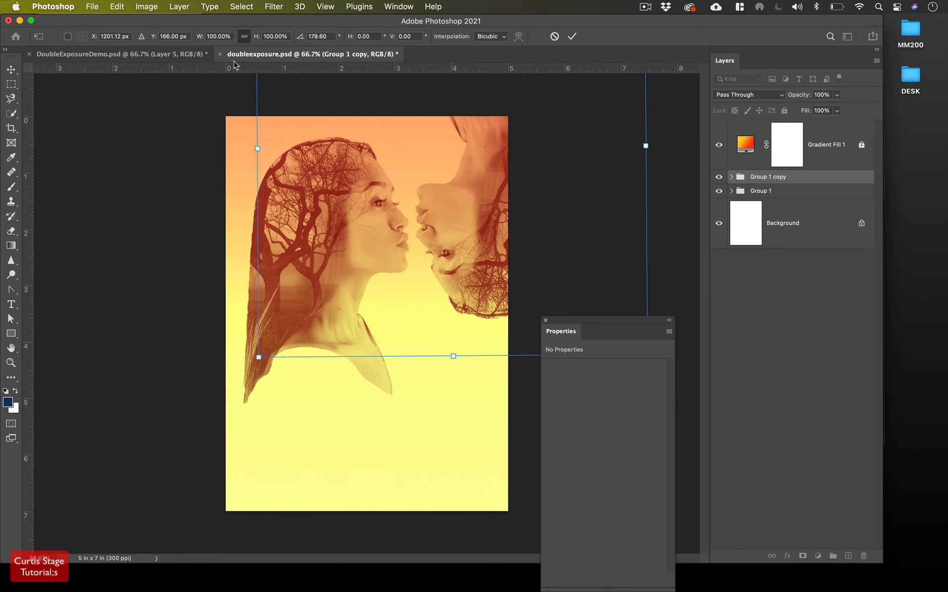
pyautogui.click(571, 36)
# Move Group 1 and Group 1 copy down-left so the profiles nearly meet at the lips, then deselect
pyautogui.click(321, 246)
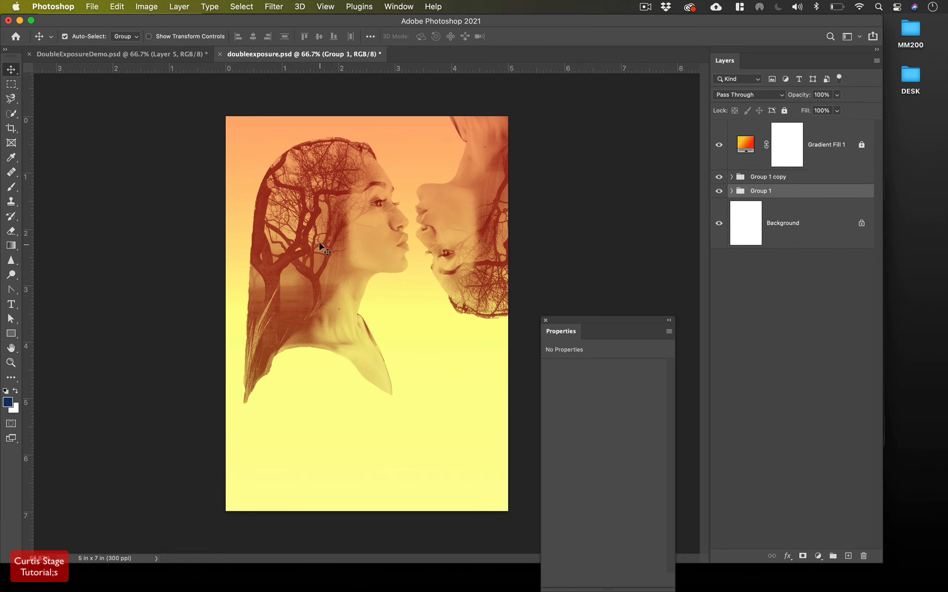
pyautogui.moveTo(321, 246); pyautogui.dragTo(284, 291)
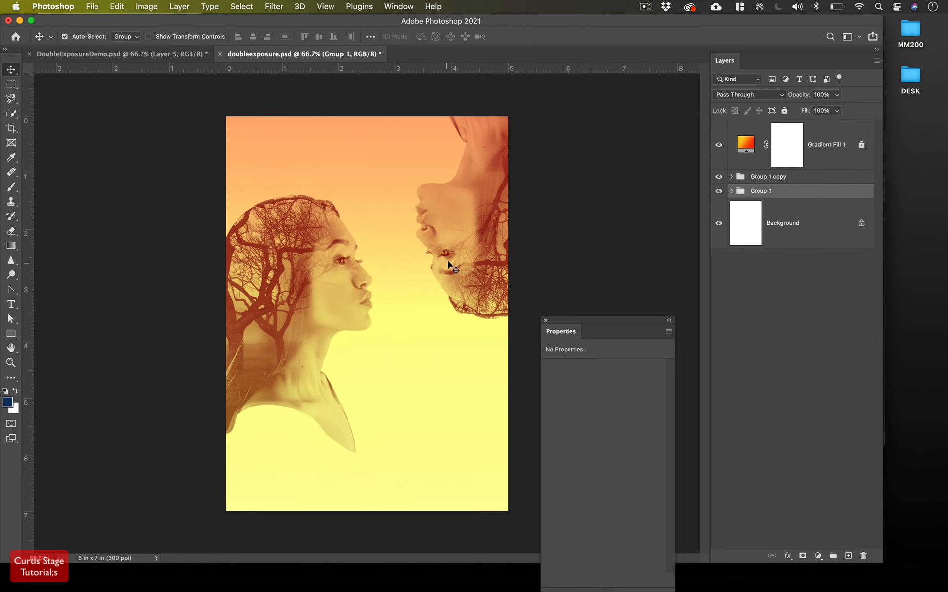
pyautogui.moveTo(447, 265); pyautogui.dragTo(416, 309)
pyautogui.click(617, 244)
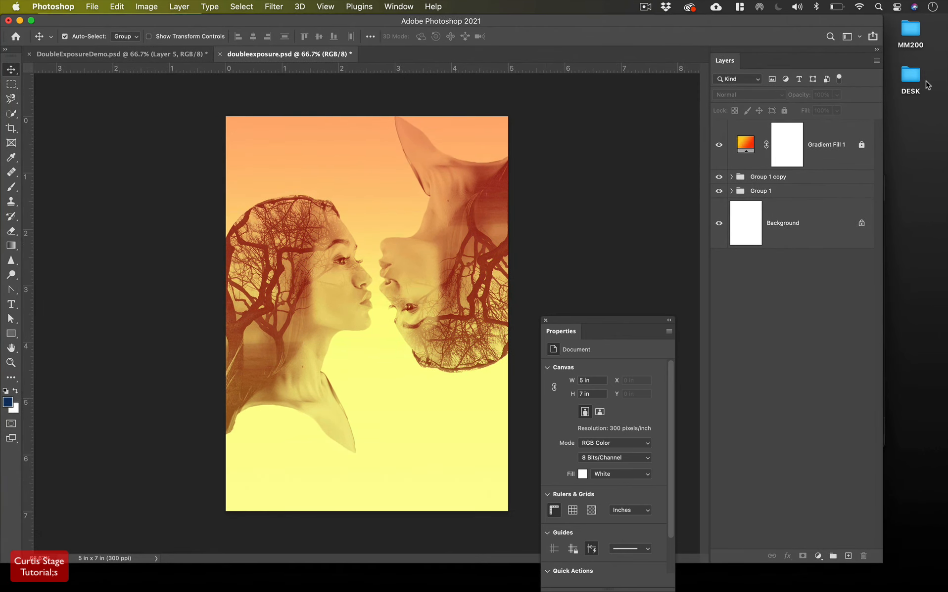
# Open the MM200 folder and preview the polar bear and Ice Background images, ending on Ice Background.png
pyautogui.doubleClick(910, 30)
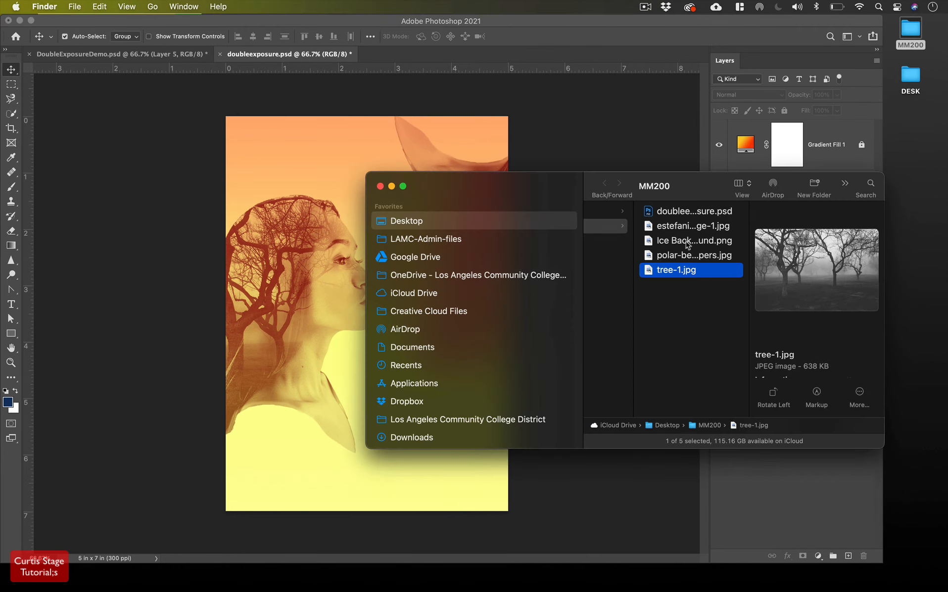
pyautogui.click(686, 256)
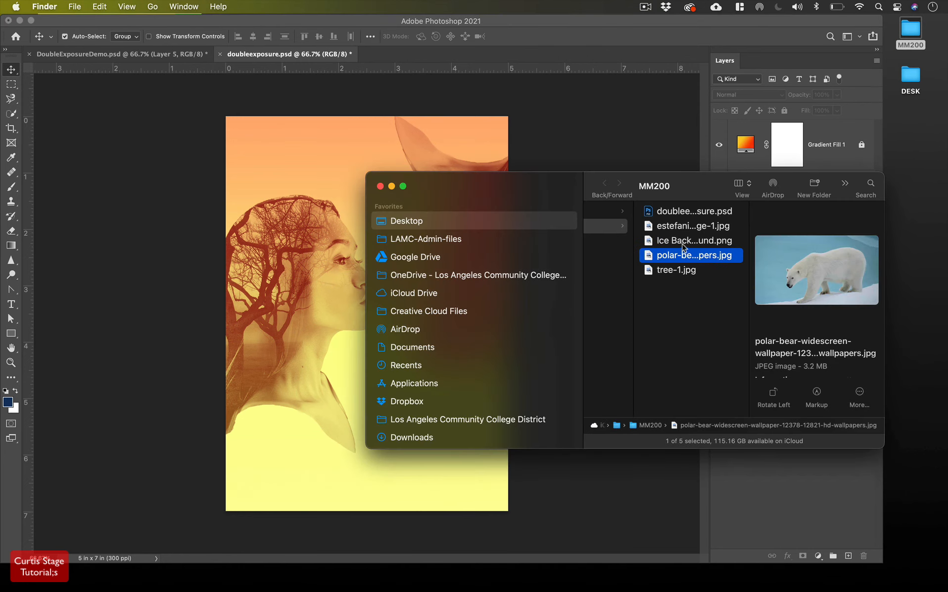
pyautogui.click(684, 241)
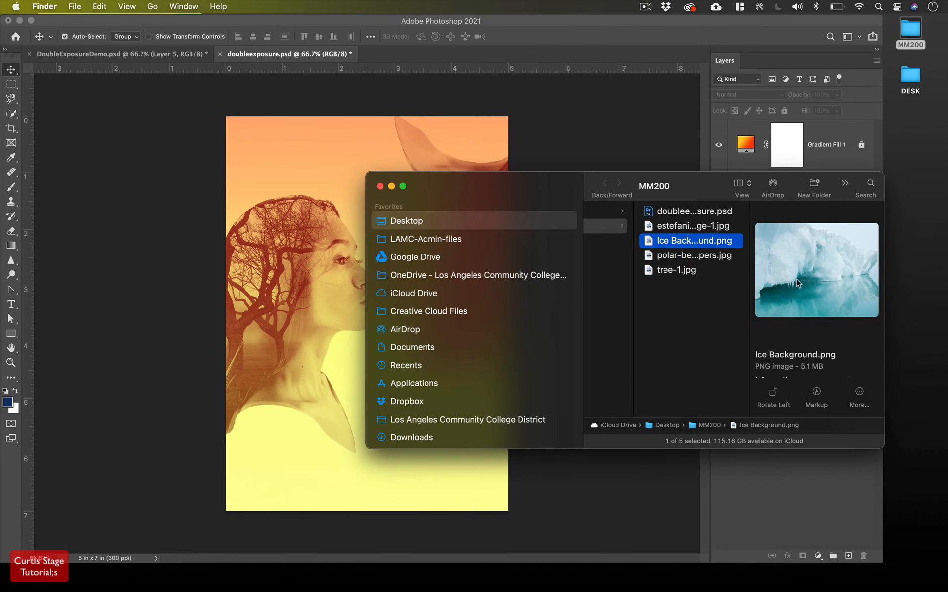
pyautogui.click(694, 256)
pyautogui.press('Up')
# Close Finder and expand Group 1 copy to show its tree-1, black-and-white and portrait layers
pyautogui.click(379, 186)
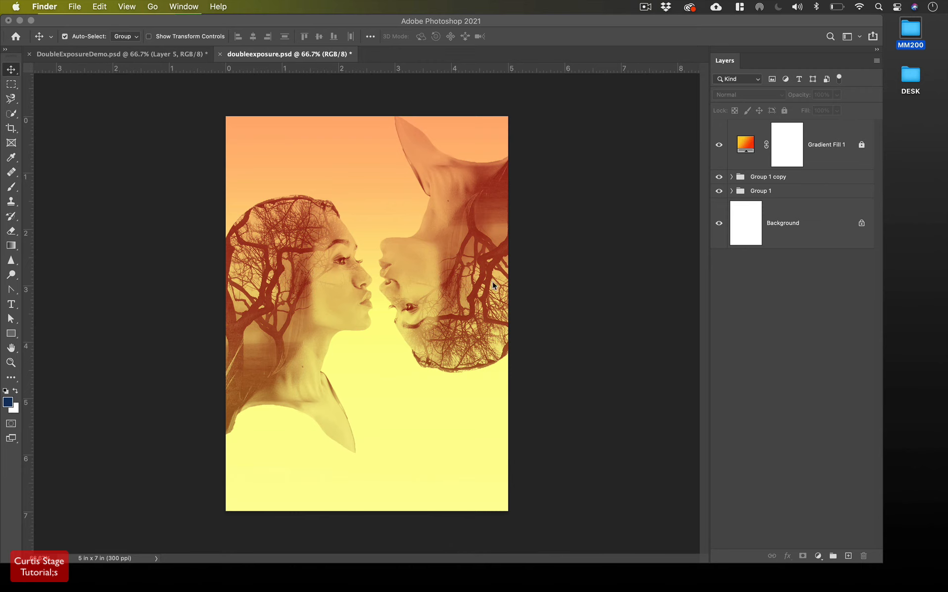
pyautogui.click(730, 179)
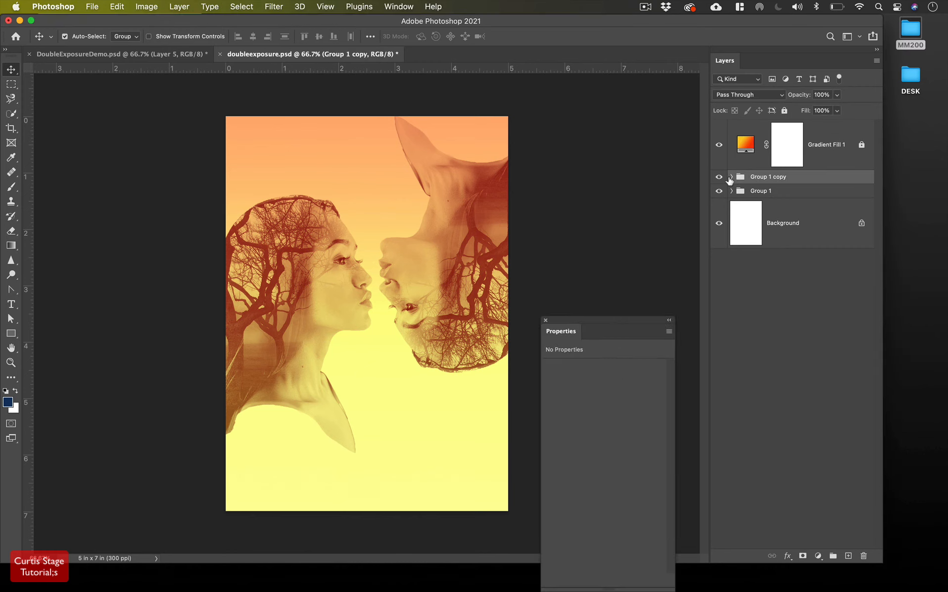
pyautogui.click(731, 178)
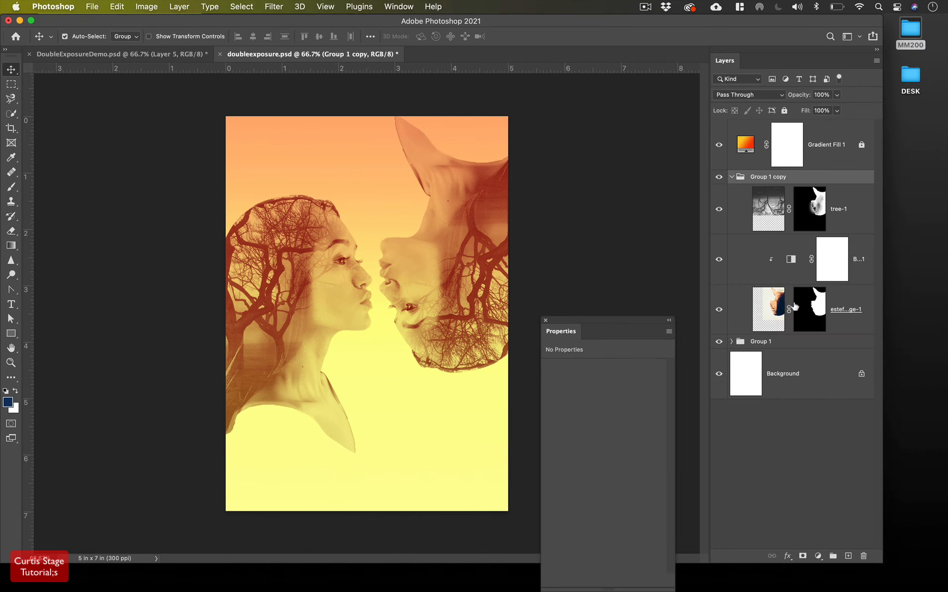